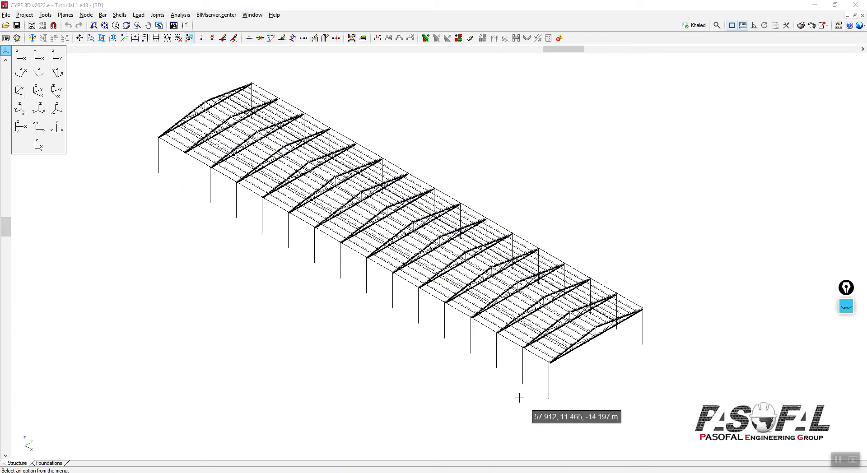
Start a new bar and describe it as a generic steel element with round bar section R 25.
scroll(539, 391, "up", 1)
scroll(540, 391, "down", 1)
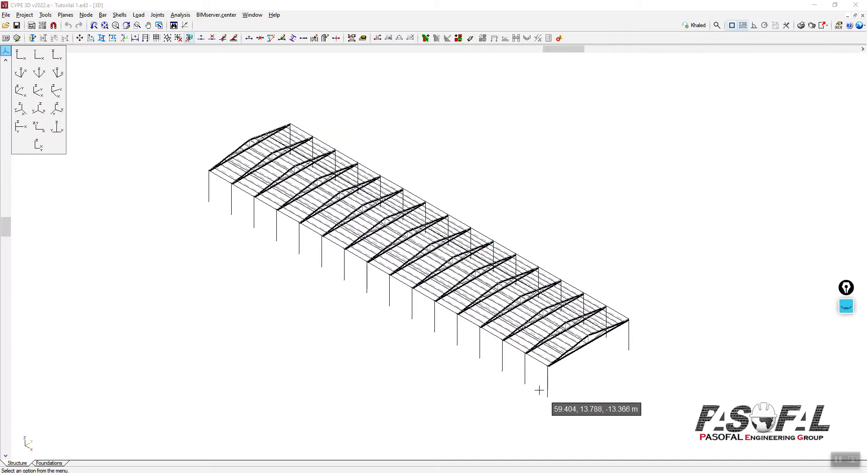
left_click(104, 15)
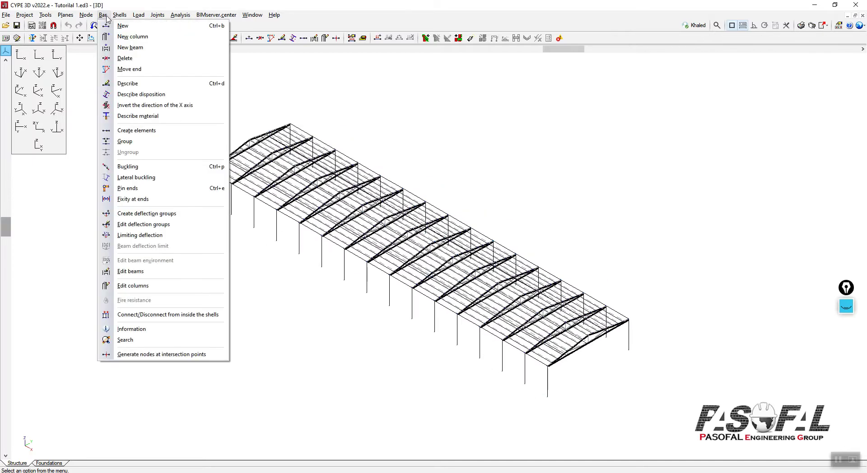
left_click(123, 26)
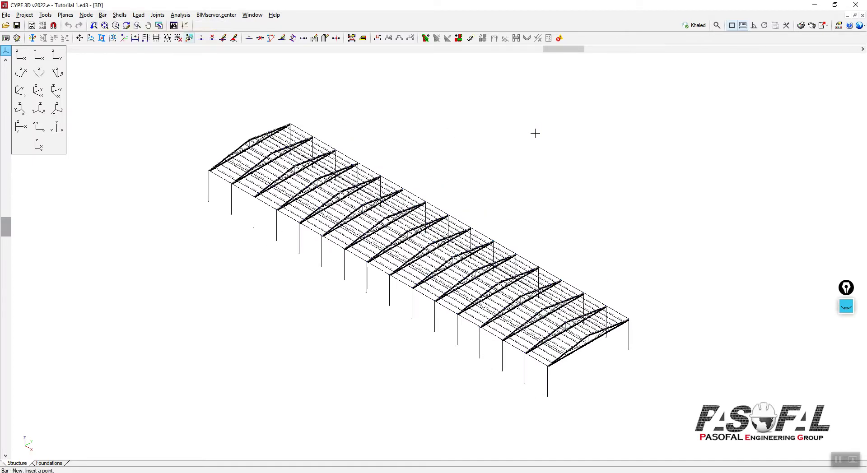
left_click_drag(242, 149, 597, 88)
left_click(585, 113)
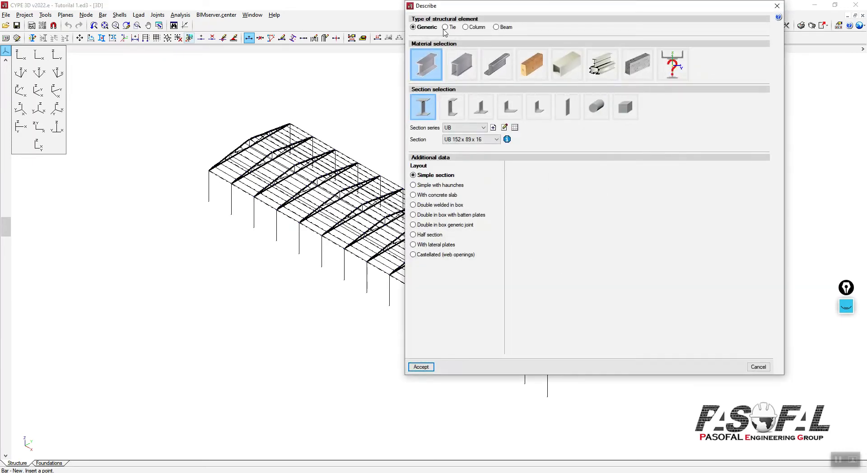
left_click(596, 107)
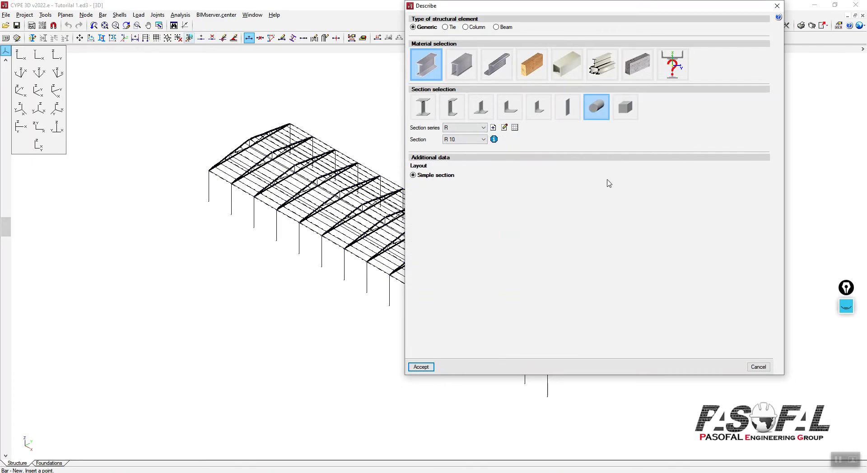
left_click(480, 141)
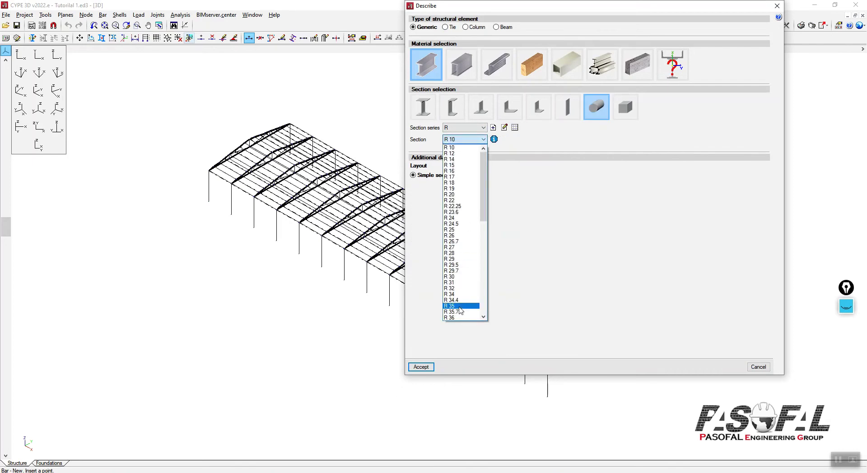
left_click(459, 230)
left_click_drag(528, 9, 553, 11)
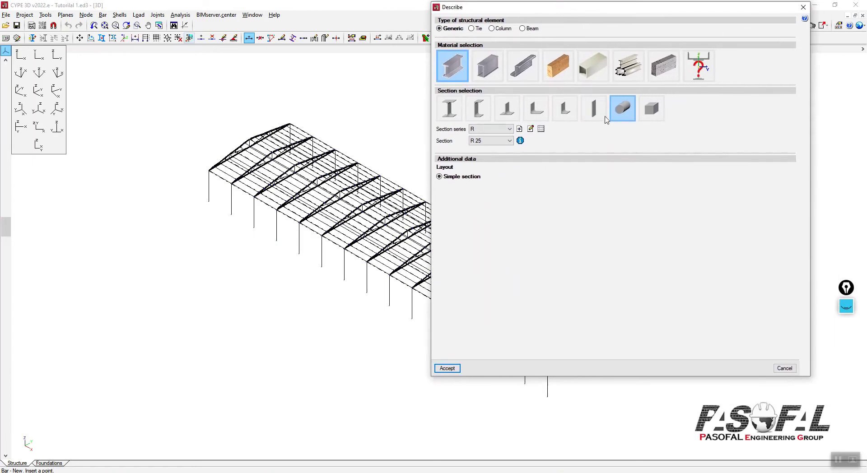
left_click_drag(587, 13, 553, 17)
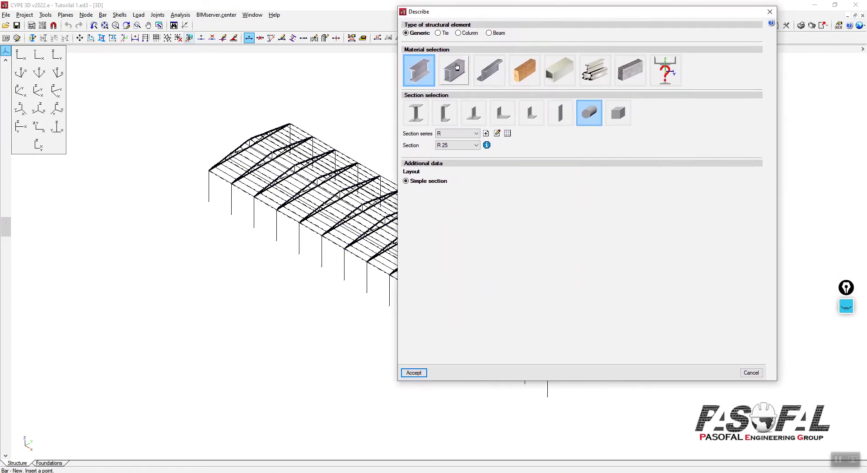
Compare the round bar options of the Tie element type with those of the Generic type.
left_click(438, 33)
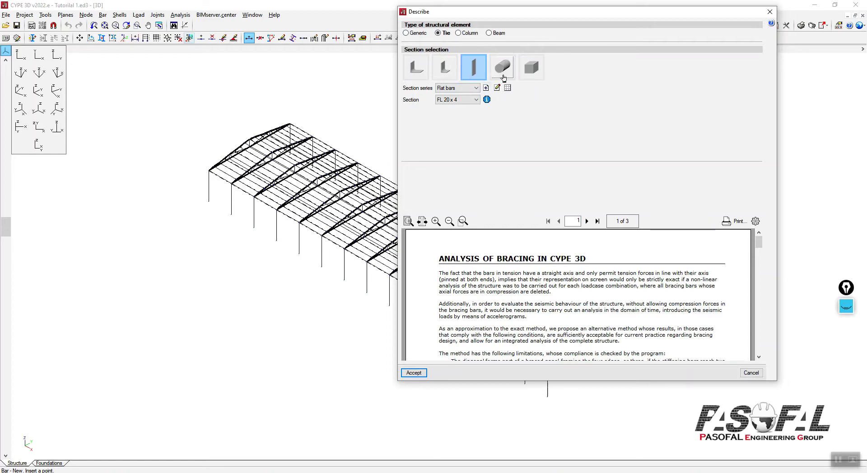
left_click(501, 70)
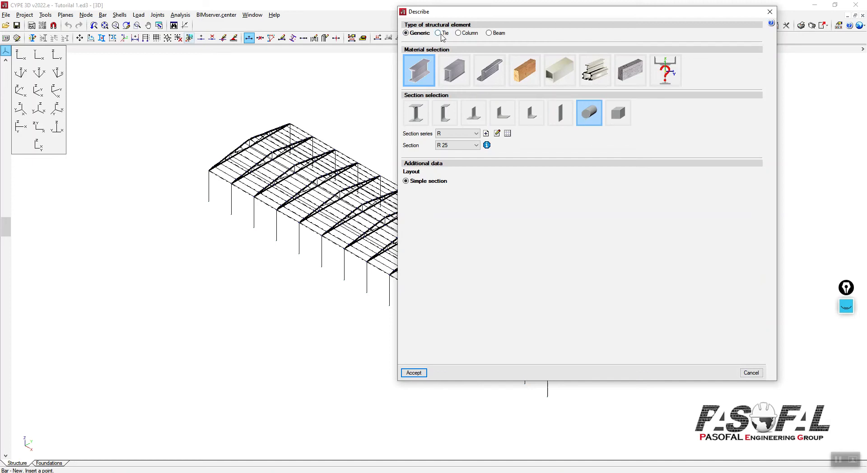
left_click(439, 33)
left_click(502, 68)
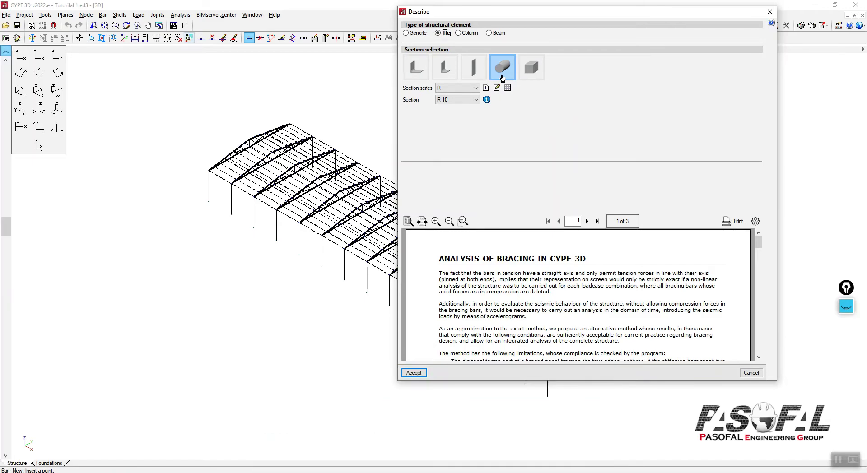
left_click(419, 33)
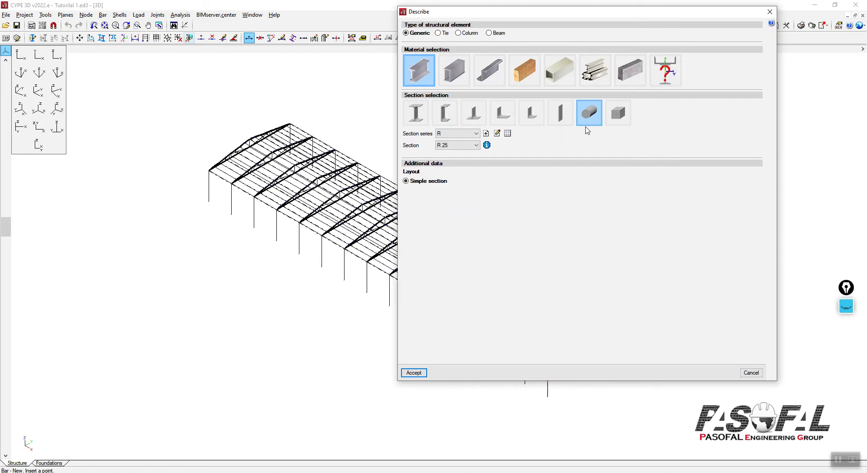
left_click(438, 33)
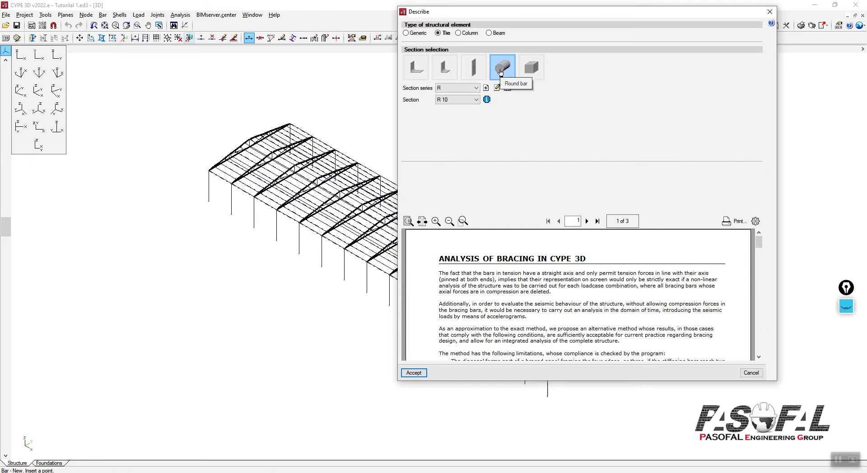
left_click(414, 34)
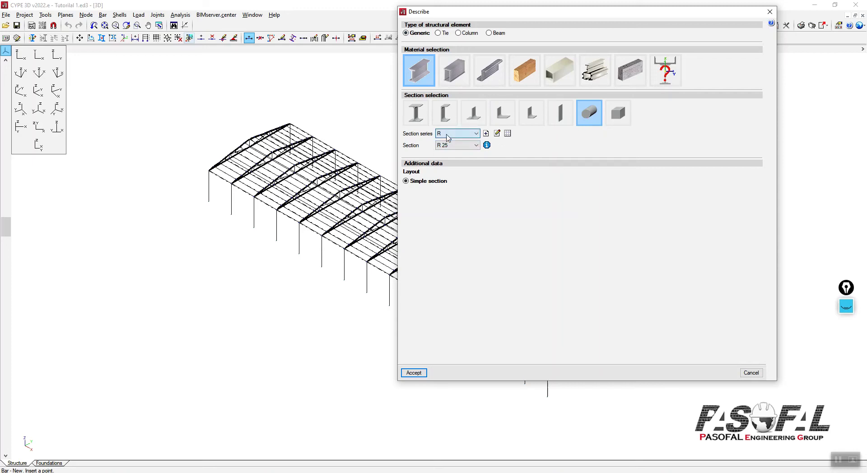
Confirm section R 25 for the generic round bar and accept the bar description.
left_click(451, 149)
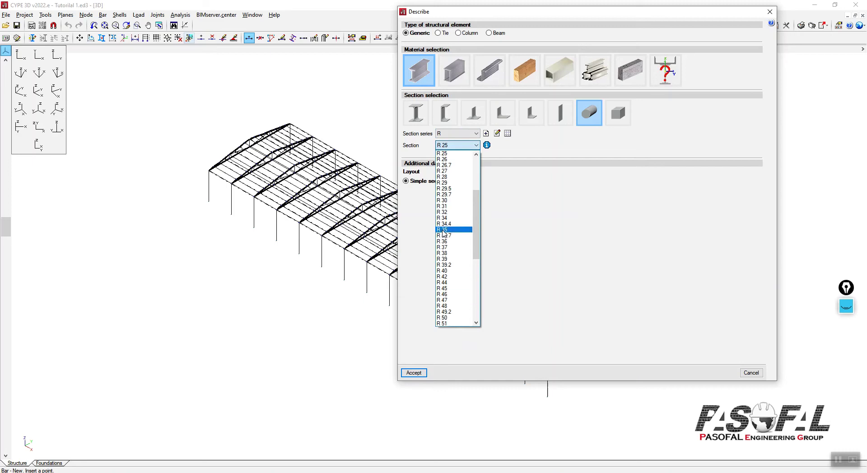
left_click(446, 154)
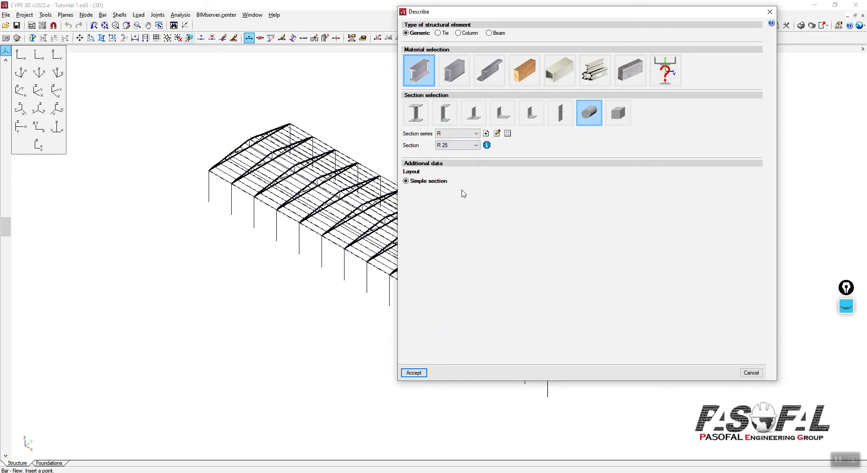
left_click(414, 373)
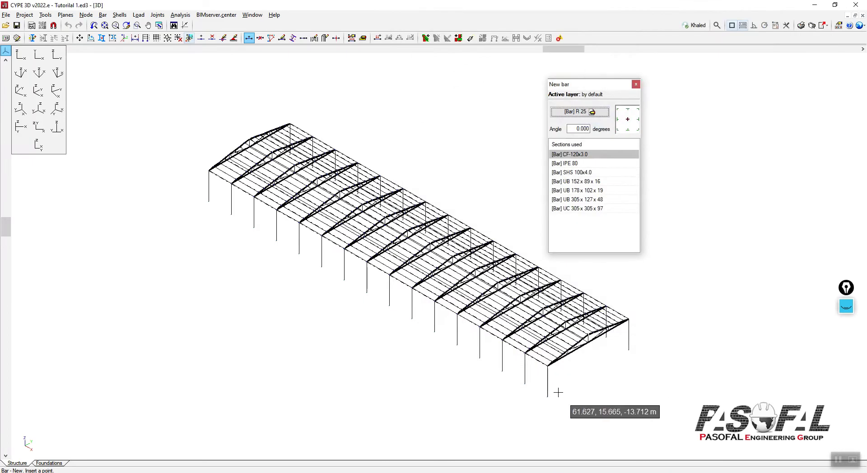
Sketch the planned cross bracing and its repetition in other bays with the screen pen, and clear the drawing.
scroll(577, 385, "up", 2)
scroll(666, 354, "down", 1)
left_click(847, 312)
left_click_drag(560, 394, 532, 342)
mouse_move(530, 378)
left_mouse_down()
mouse_move(583, 341)
mouse_move(585, 302)
mouse_move(565, 327)
mouse_move(564, 355)
mouse_move(590, 301)
mouse_move(628, 312)
mouse_move(633, 284)
mouse_move(658, 299)
mouse_move(619, 296)
mouse_move(607, 322)
mouse_move(637, 293)
mouse_move(657, 336)
left_mouse_up()
left_click_drag(658, 299, 631, 322)
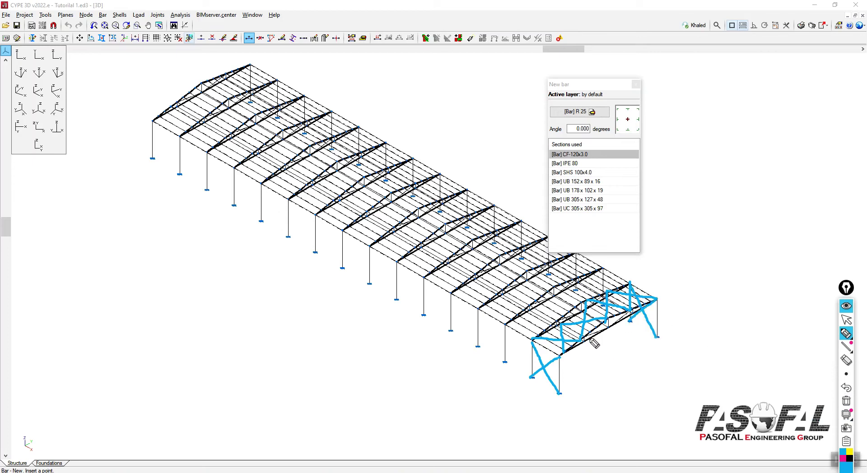
mouse_move(530, 381)
left_mouse_down()
mouse_move(488, 391)
mouse_move(367, 339)
mouse_move(339, 266)
left_mouse_up()
left_click_drag(533, 382, 451, 409)
mouse_move(452, 408)
left_mouse_down()
mouse_move(192, 294)
mouse_move(172, 180)
left_mouse_up()
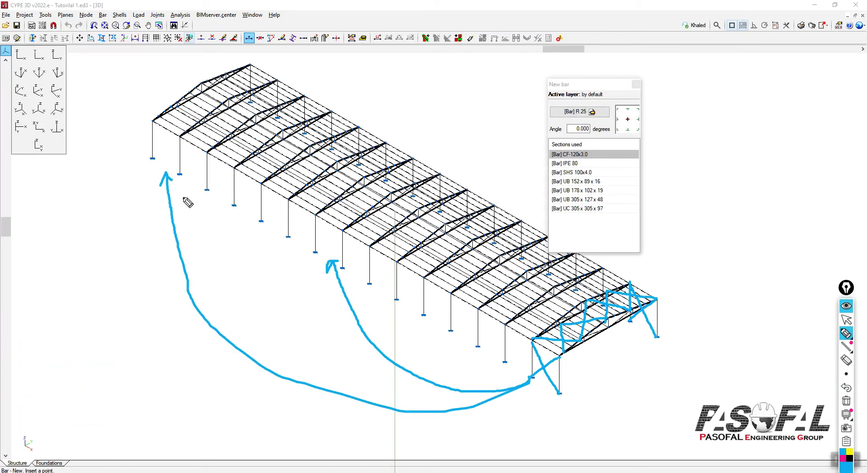
left_click(847, 401)
left_click(847, 321)
Draw two crossing R 25 bars between column bases and tops in the near side wall of the end bay.
scroll(573, 396, "up", 2)
scroll(533, 353, "up", 2)
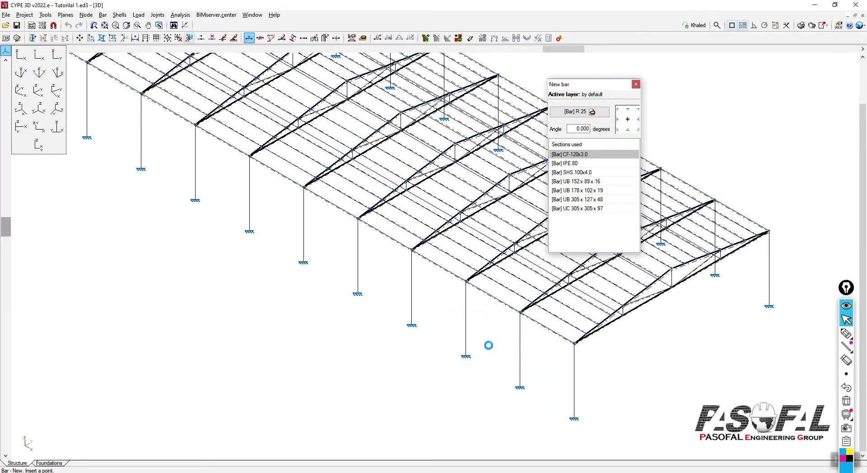
scroll(495, 355, "up", 1)
right_click(498, 331)
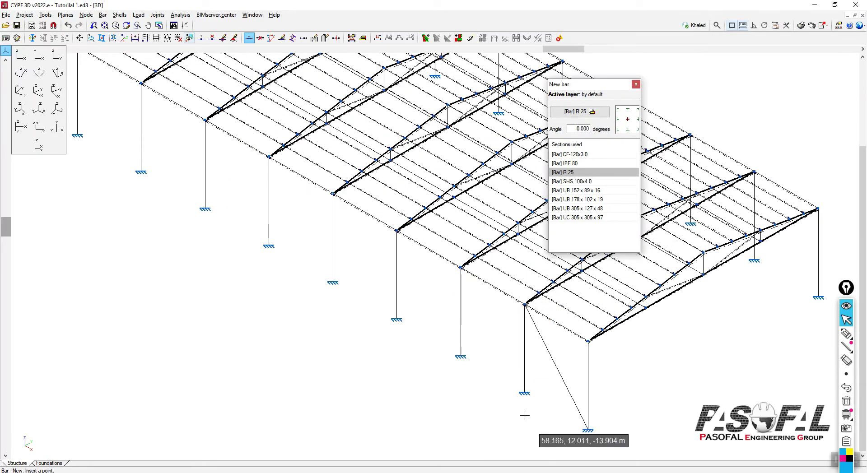
left_click(525, 391)
left_click(588, 340)
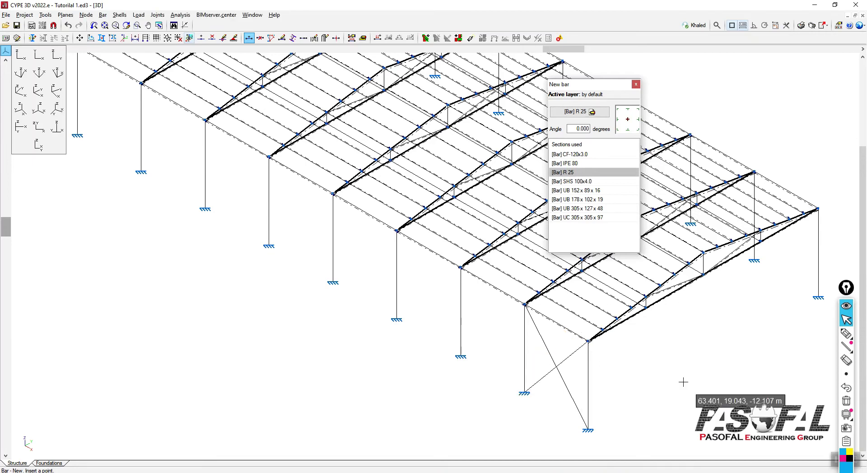
Draw an R 25 roof diagonal from the end frame's near eave to the second frame's top chord node above the first truss post.
scroll(621, 303, "up", 4)
scroll(621, 303, "up", 3)
scroll(357, 224, "down", 2)
scroll(441, 331, "up", 1)
left_click(441, 378)
scroll(430, 283, "up", 3)
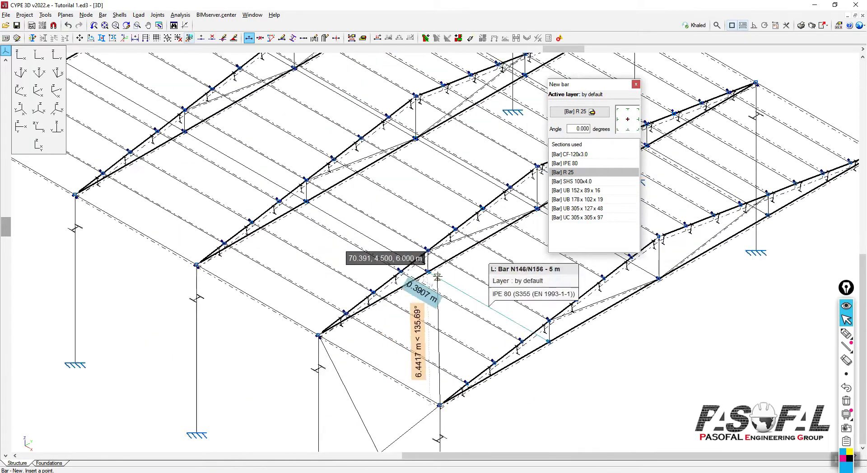
scroll(420, 234, "up", 2)
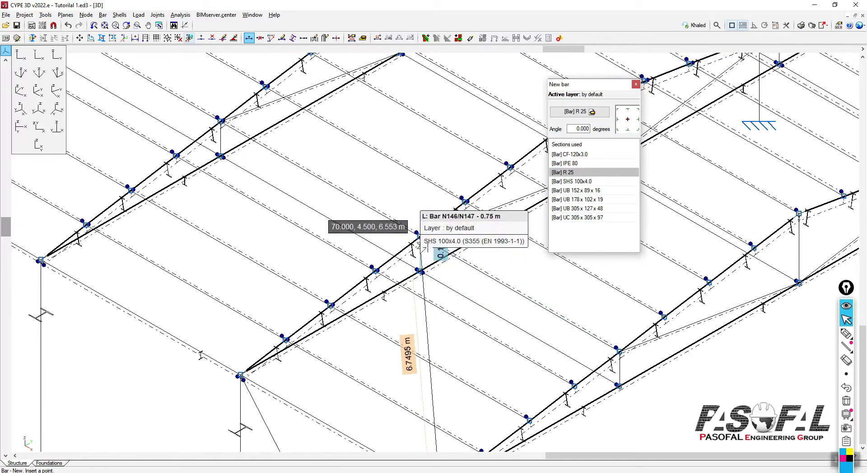
scroll(418, 235, "up", 3)
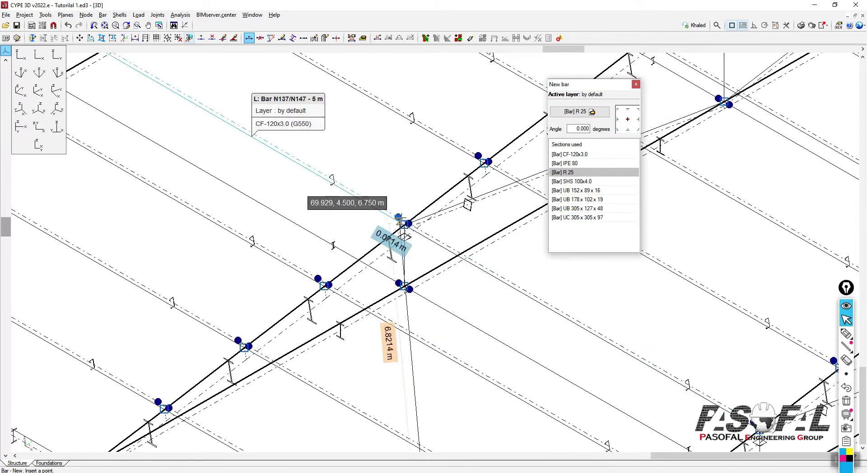
scroll(389, 223, "up", 3)
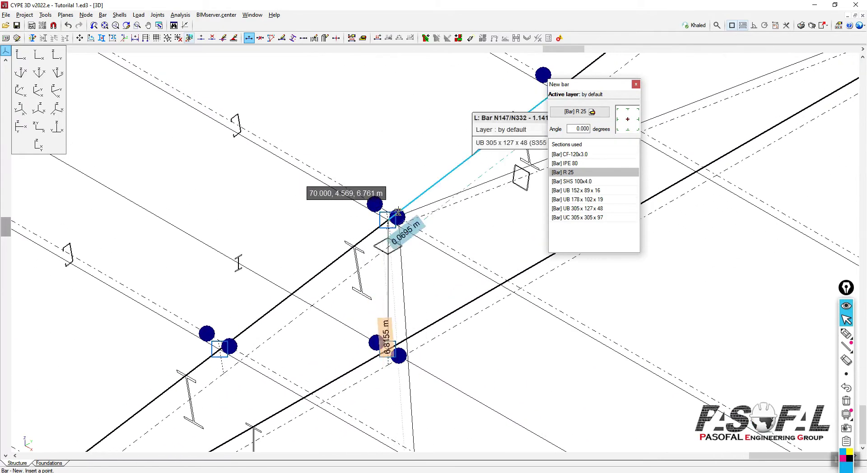
scroll(398, 222, "down", 4)
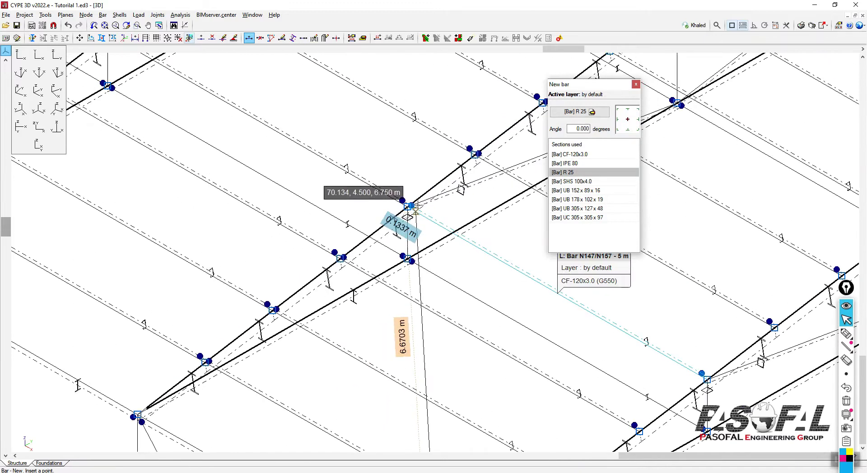
scroll(415, 208, "up", 3)
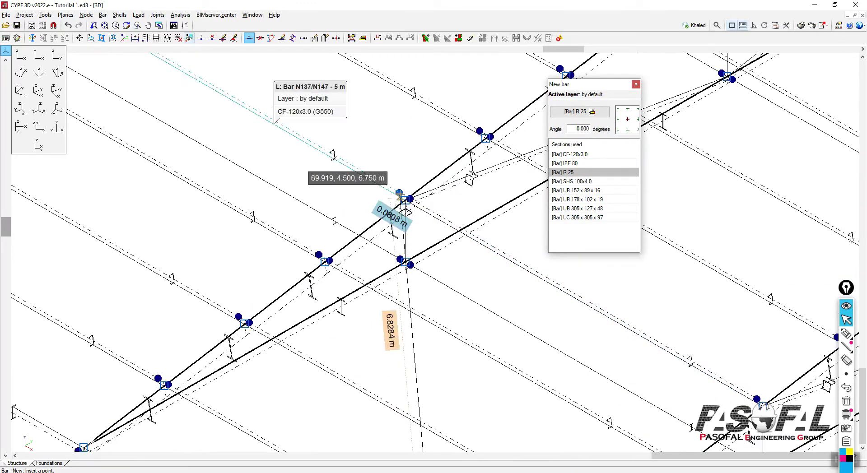
scroll(405, 199, "down", 6)
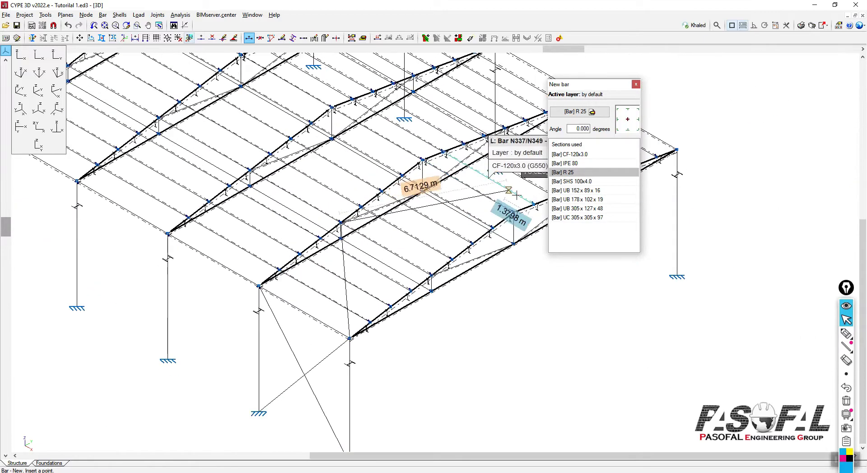
Continue the R 25 roof bracing to the end frame's ridge node and back to the second frame's node on the far slope.
scroll(478, 197, "up", 5)
left_click(506, 207)
scroll(497, 224, "down", 5)
scroll(428, 302, "down", 3)
scroll(454, 203, "up", 6)
scroll(373, 206, "up", 5)
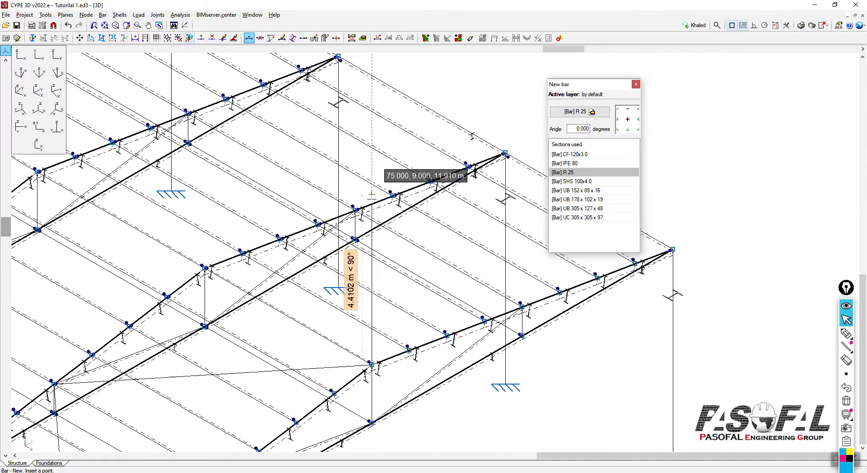
left_click(336, 212)
Extend the R 25 bracing to the end frame's far eave and diagonally down to the second frame's far column base.
scroll(311, 229, "down", 2)
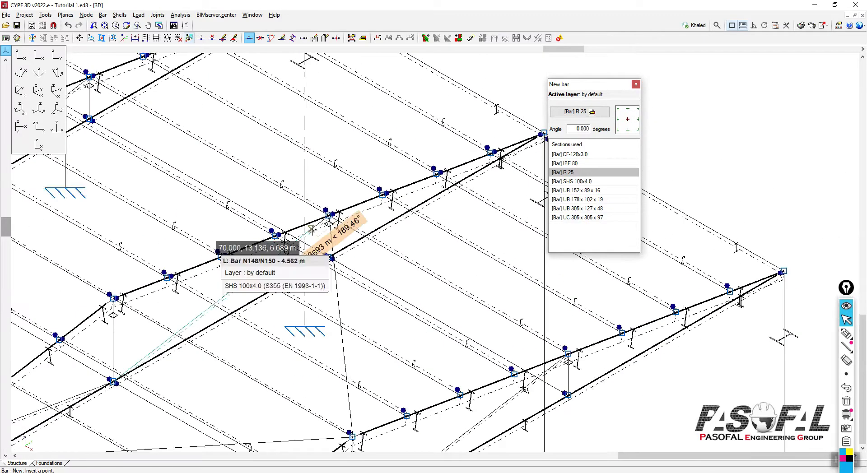
scroll(821, 293, "up", 1)
left_click(774, 272)
scroll(770, 262, "down", 1)
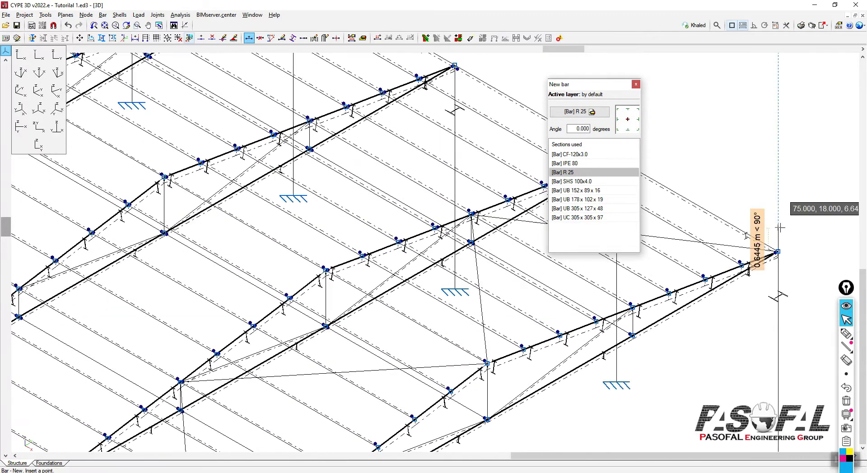
scroll(678, 199, "down", 3)
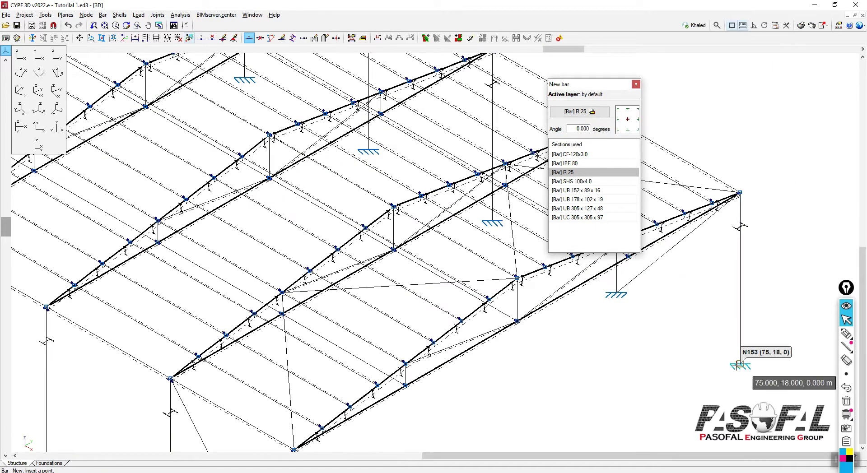
scroll(709, 305, "down", 4)
Draw an R 25 roof diagonal from the second frame's near eave to the end frame's top chord node above the first truss post.
scroll(475, 342, "up", 5)
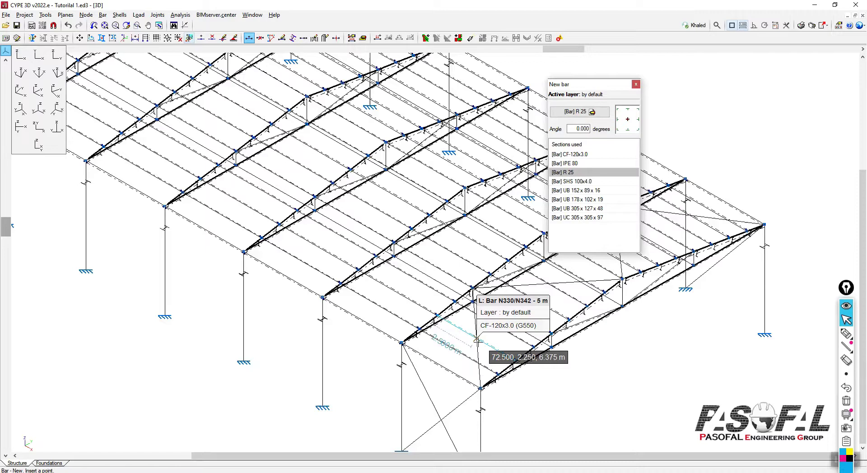
scroll(475, 341, "up", 2)
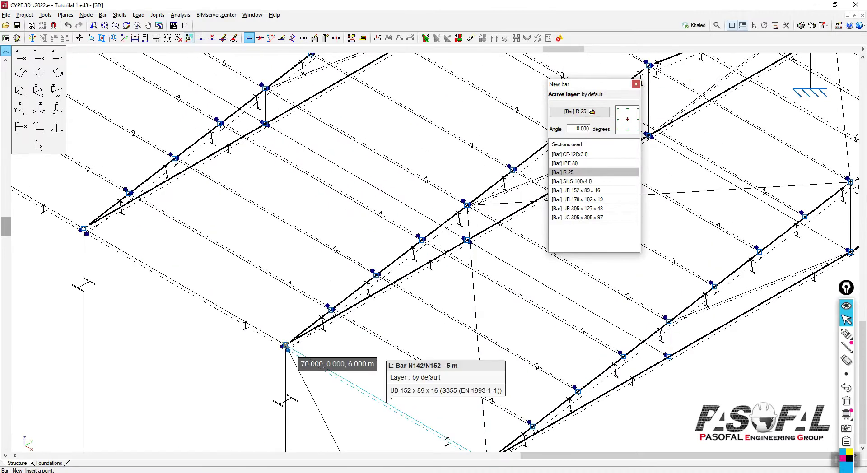
scroll(285, 347, "up", 1)
scroll(284, 343, "down", 3)
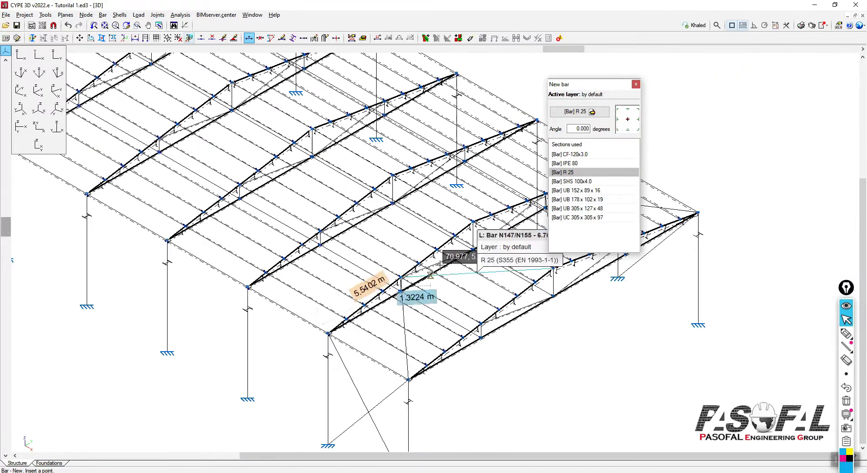
left_click_drag(578, 88, 762, 77)
scroll(484, 316, "up", 4)
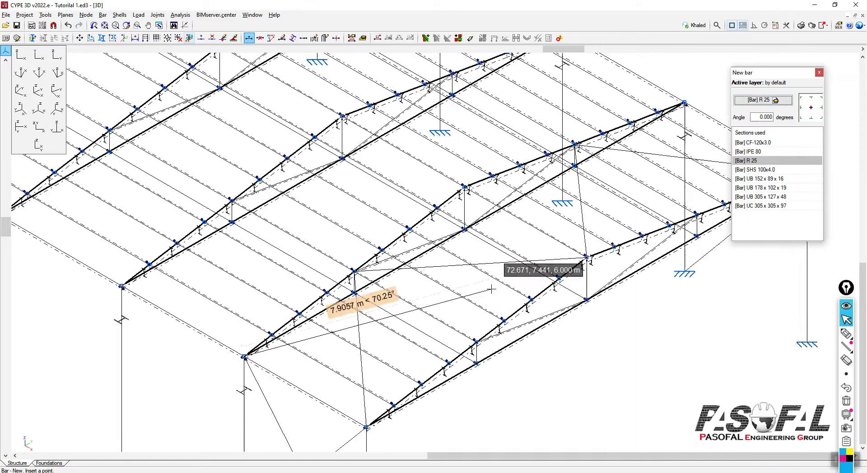
scroll(472, 344, "down", 3)
scroll(497, 325, "up", 4)
Continue the R 25 roof bracing to the second frame's ridge node and across to the end frame's node on the far slope.
scroll(460, 194, "up", 5)
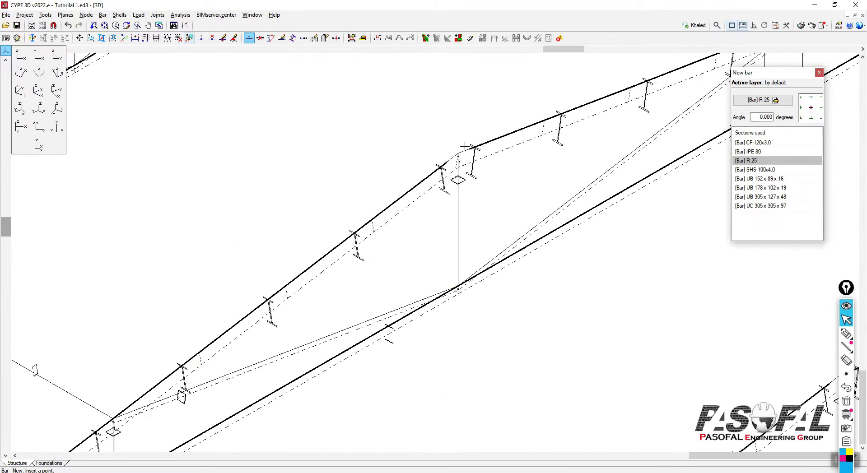
scroll(455, 156, "down", 6)
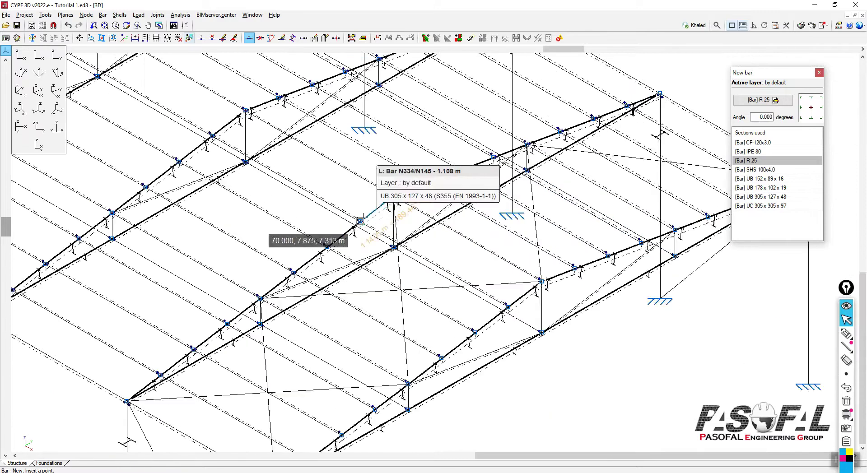
scroll(514, 180, "up", 5)
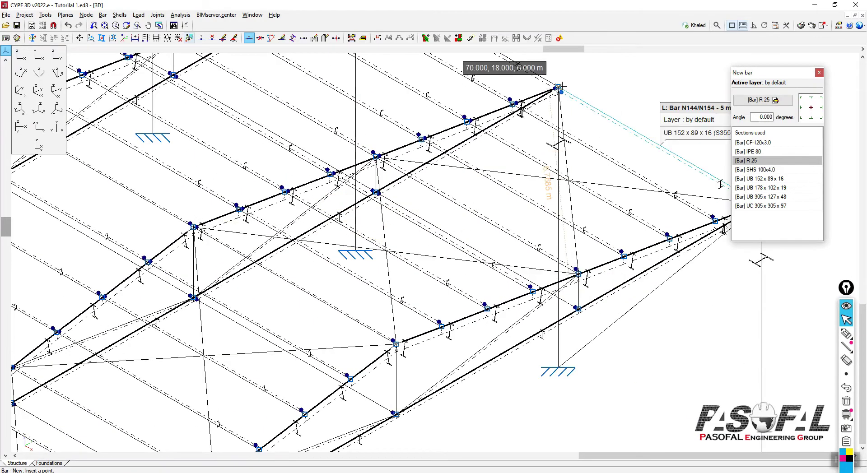
Extend the R 25 bracing to the second frame's far eave and diagonally down to the end frame's far column base, ending the run.
scroll(611, 208, "down", 2)
scroll(611, 208, "down", 2)
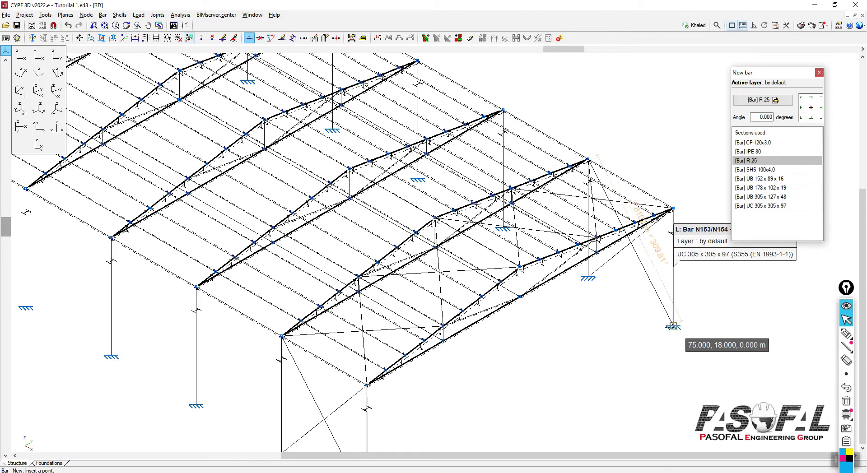
left_click(674, 327)
right_click(639, 331)
scroll(635, 267, "down", 4)
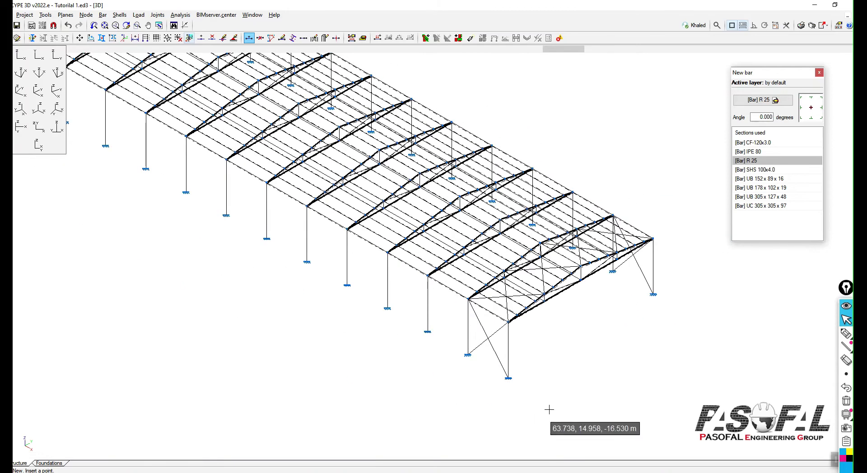
Generate the 3D view of the complete structure and inspect where the end bay's wall and roof bracing sits relative to the purlins.
scroll(624, 286, "up", 2)
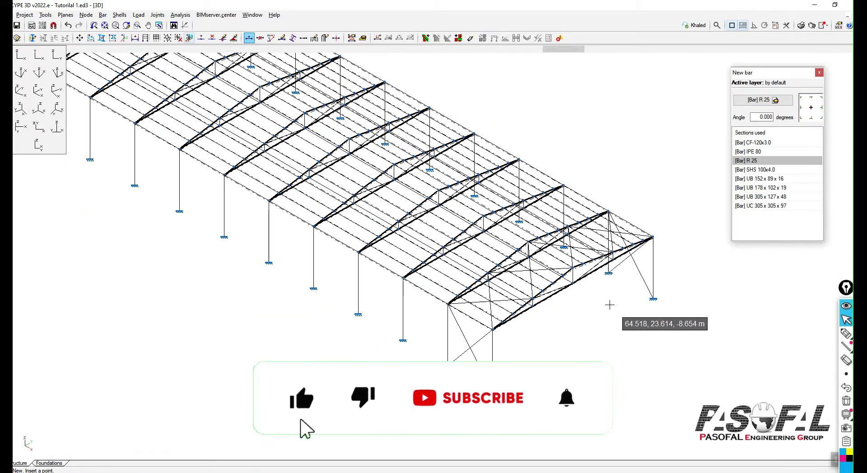
left_click(45, 14)
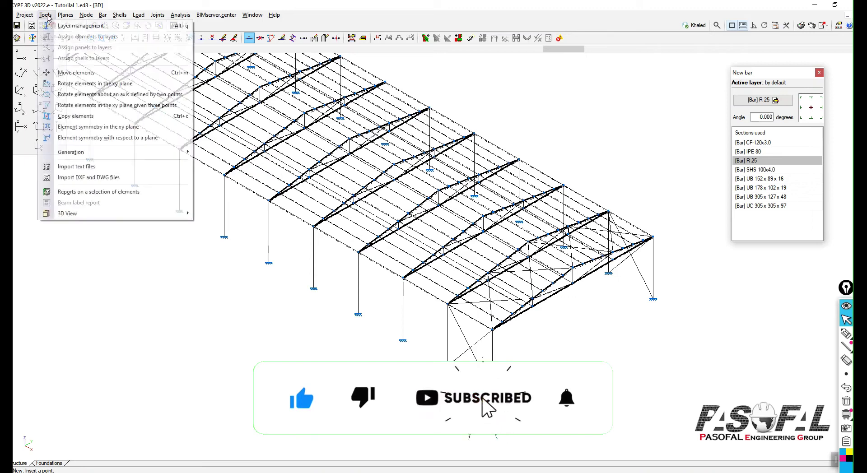
mouse_move(75, 215)
left_click(226, 213)
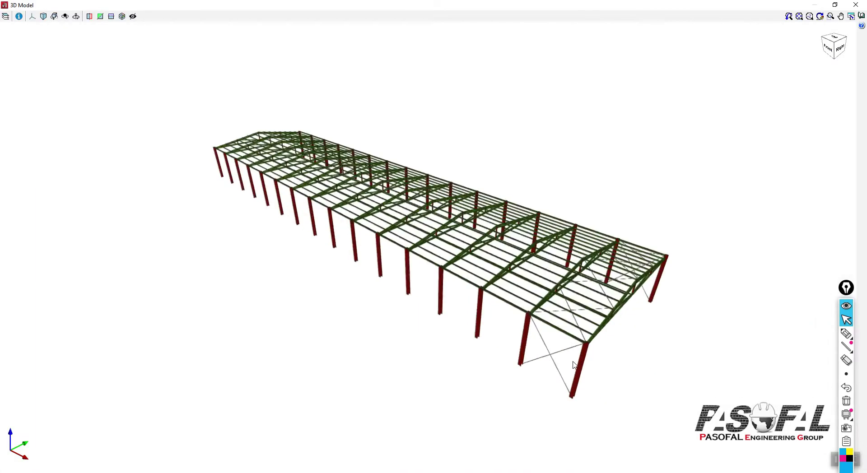
scroll(574, 365, "up", 3)
middle_click_drag(574, 365, 618, 279)
scroll(597, 108, "up", 3)
mouse_move(596, 109)
middle_mouse_down()
mouse_move(603, 145)
mouse_move(691, 127)
middle_mouse_up()
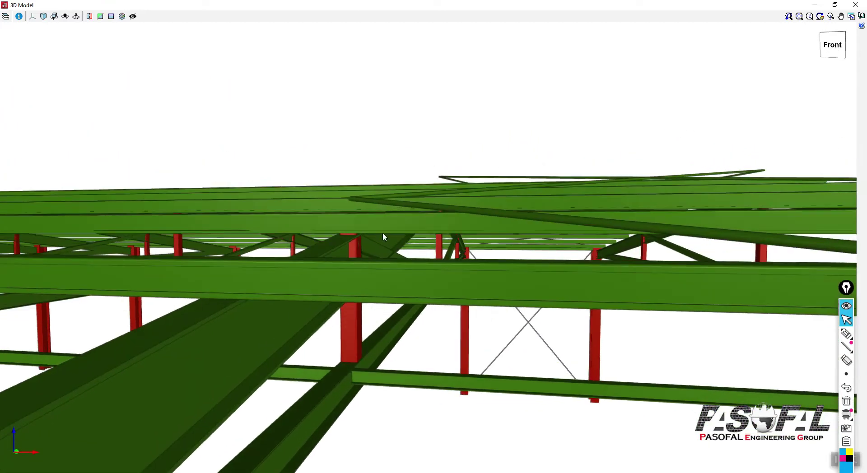
scroll(383, 233, "down", 5)
middle_click_drag(383, 234, 502, 204)
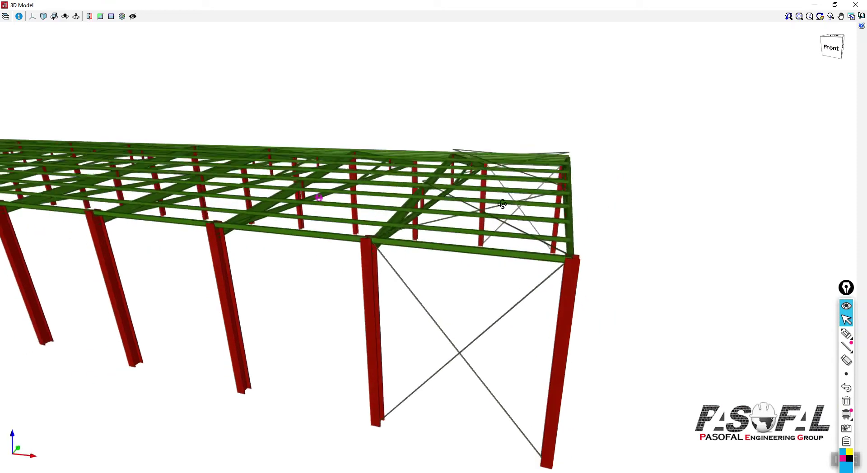
scroll(432, 228, "up", 5)
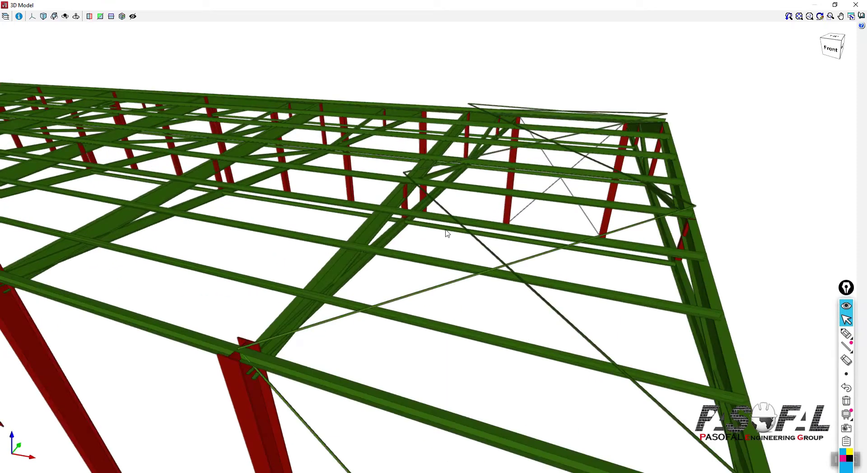
scroll(447, 234, "down", 6)
scroll(410, 191, "up", 4)
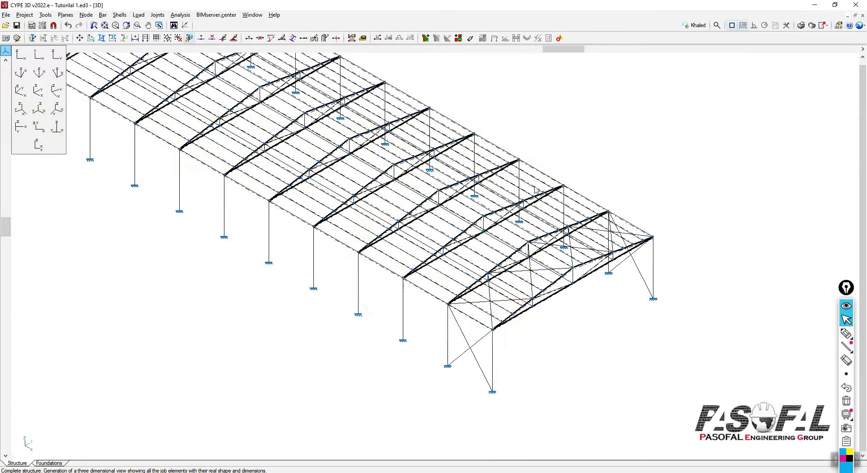
left_click(856, 5)
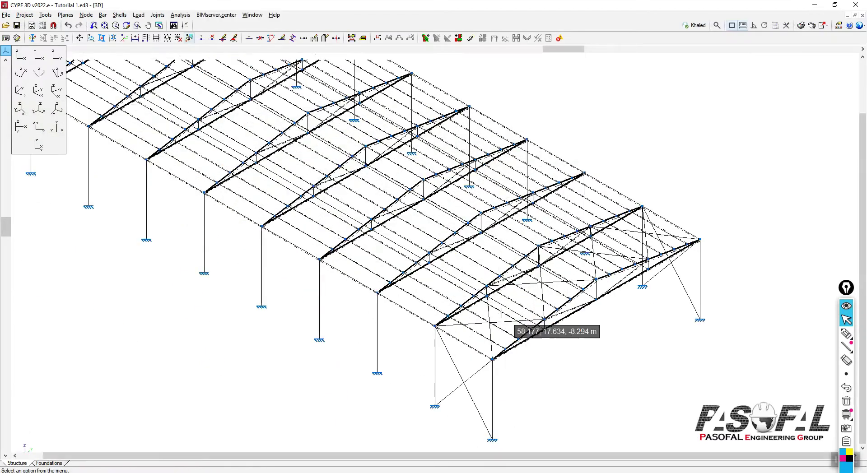
Describe the disposition of the eight R 25 roof diagonals in the end bay with a global Z displacement of -200 mm at both ends.
scroll(496, 303, "up", 2)
left_click(109, 17)
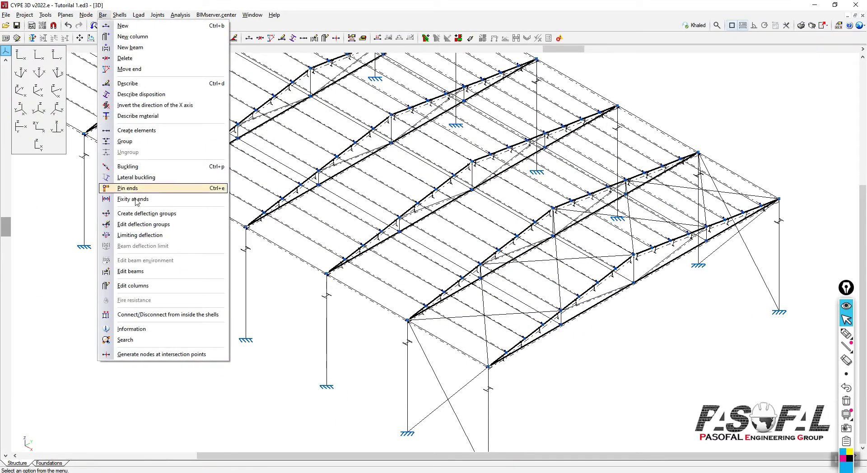
left_click(135, 95)
scroll(479, 346, "up", 2)
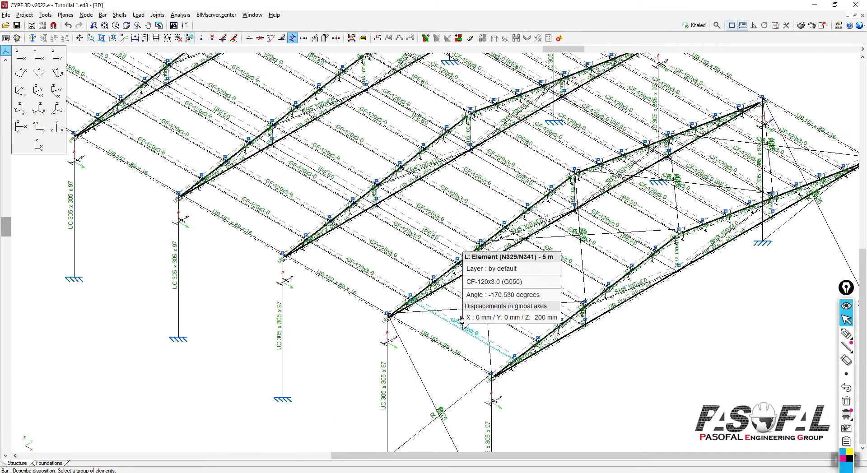
left_click(489, 323)
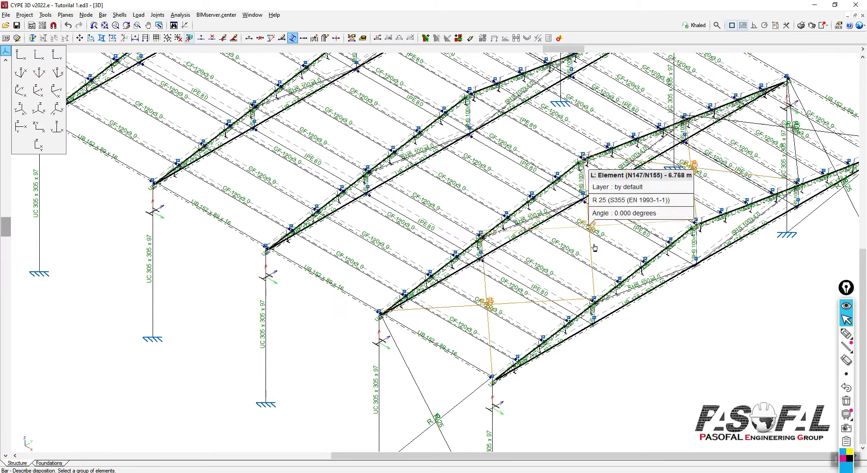
scroll(678, 175, "down", 2)
scroll(743, 168, "up", 2)
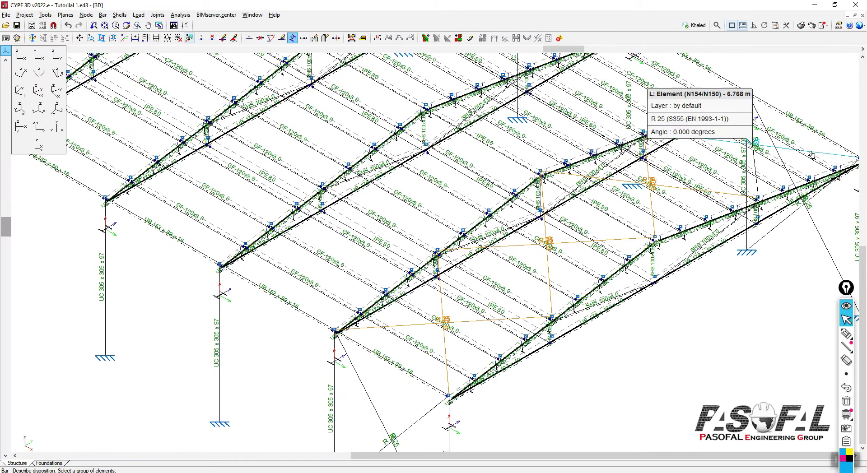
left_click(815, 155)
scroll(521, 254, "down", 2)
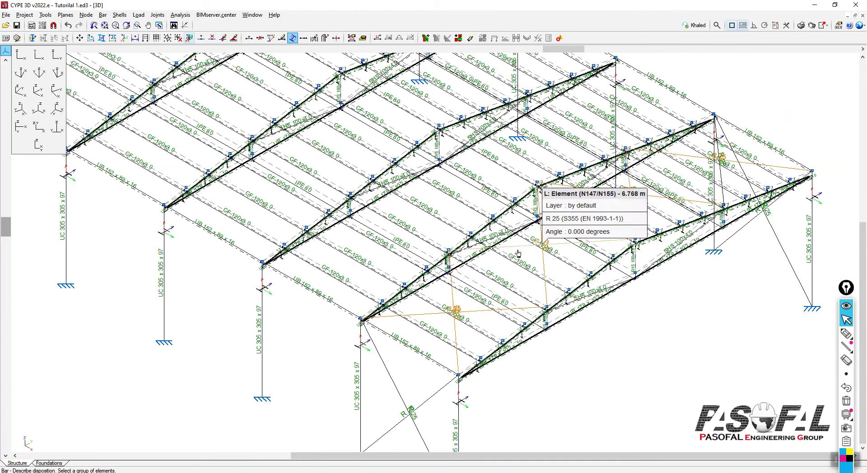
scroll(780, 171, "up", 3)
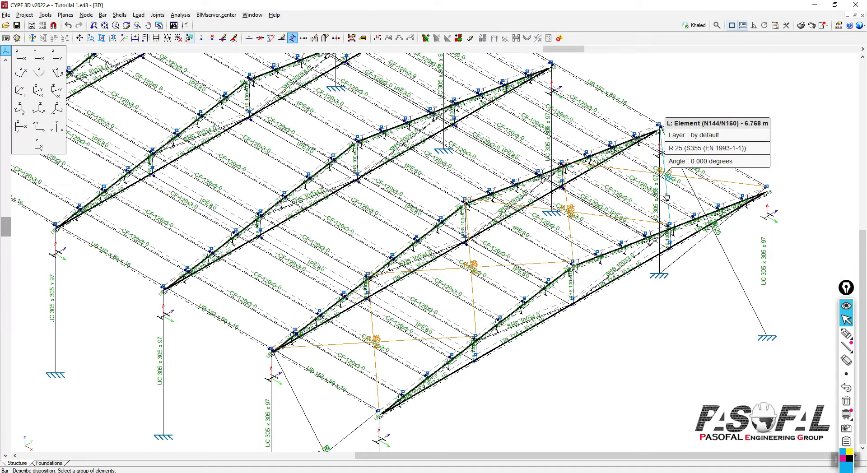
left_click(666, 196)
scroll(698, 185, "down", 1)
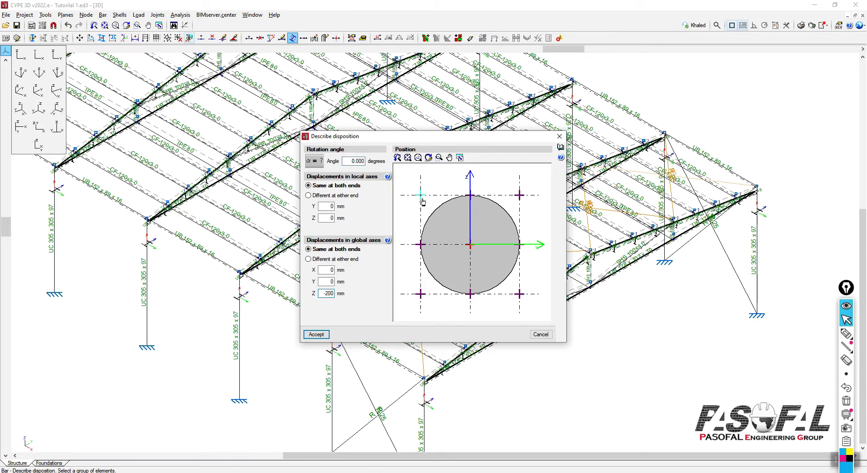
left_click_drag(439, 140, 446, 110)
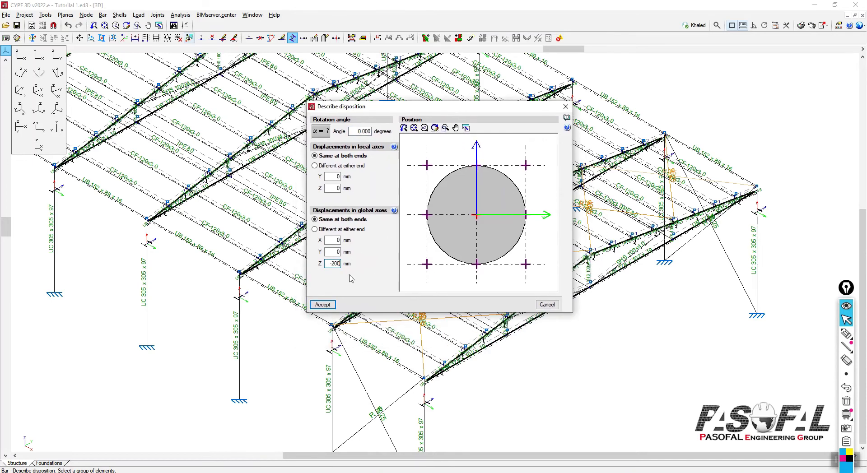
left_click_drag(502, 109, 403, 84)
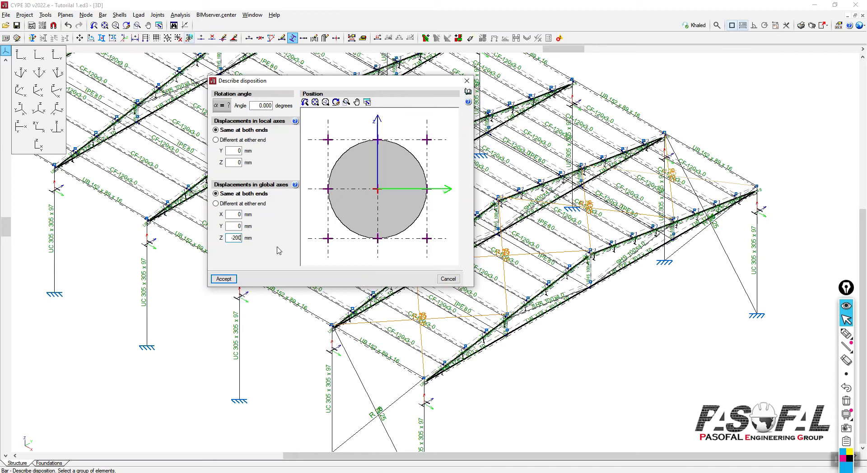
left_click(223, 279)
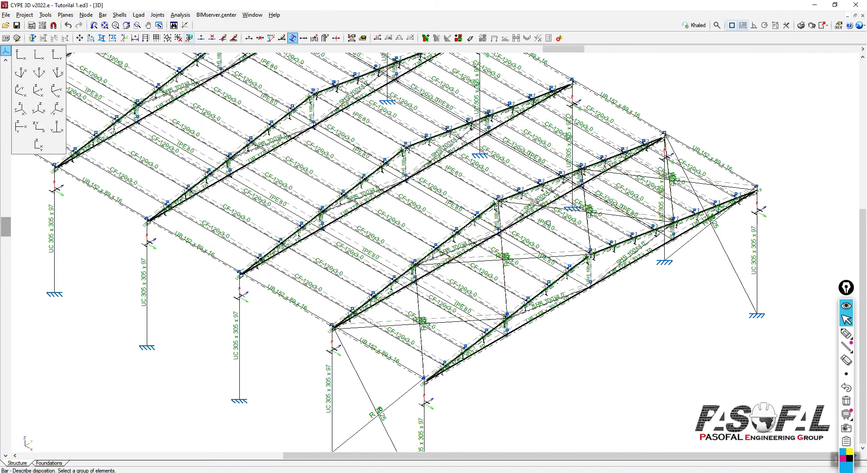
Generate the 3D view of the complete structure again and examine the lowered roof bracing where it meets the rafters and truss posts.
left_click(45, 14)
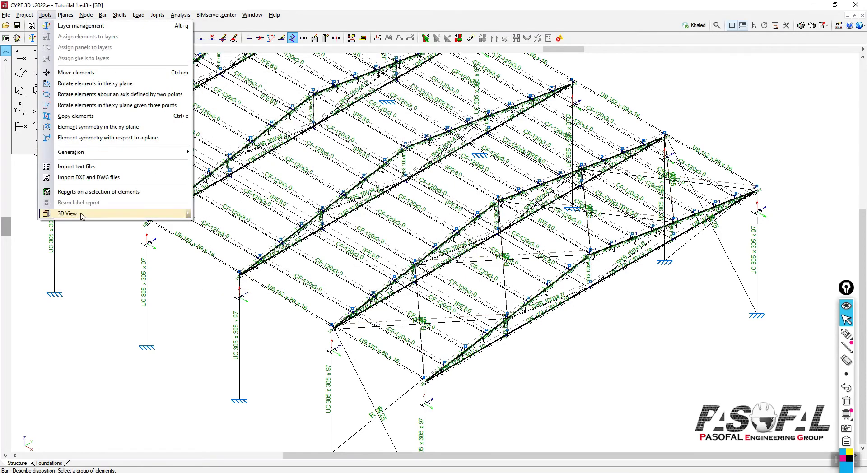
mouse_move(113, 214)
left_click(219, 214)
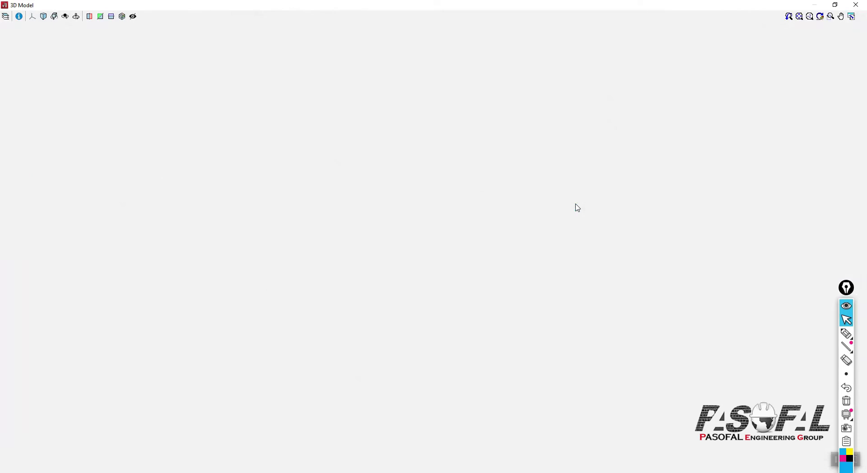
scroll(575, 322, "up", 10)
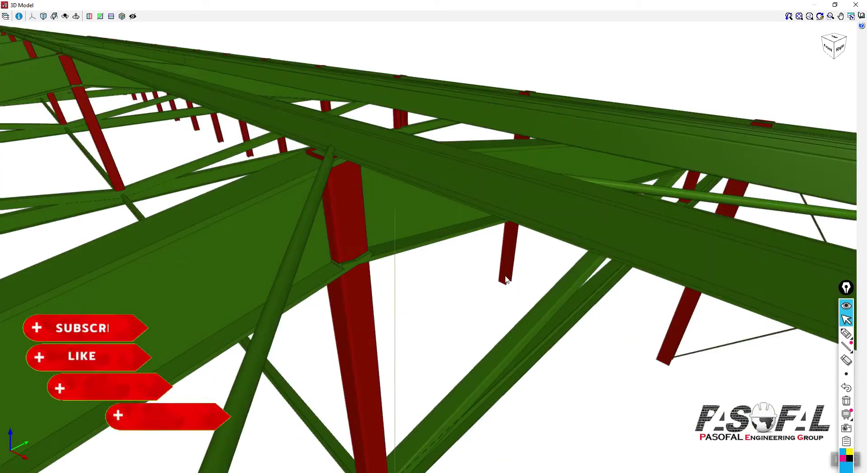
scroll(505, 277, "down", 2)
middle_click_drag(362, 216, 497, 236, "shift")
scroll(476, 196, "up", 1)
scroll(492, 188, "down", 3)
scroll(491, 183, "down", 3)
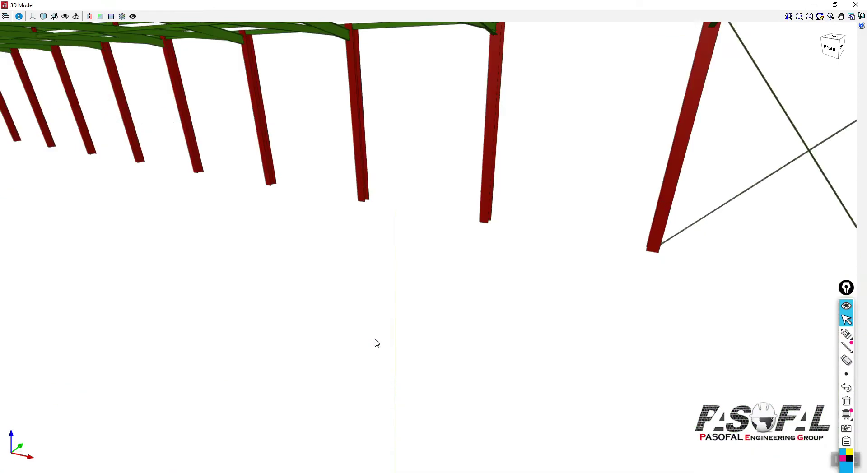
scroll(381, 310, "down", 2)
scroll(384, 310, "up", 5)
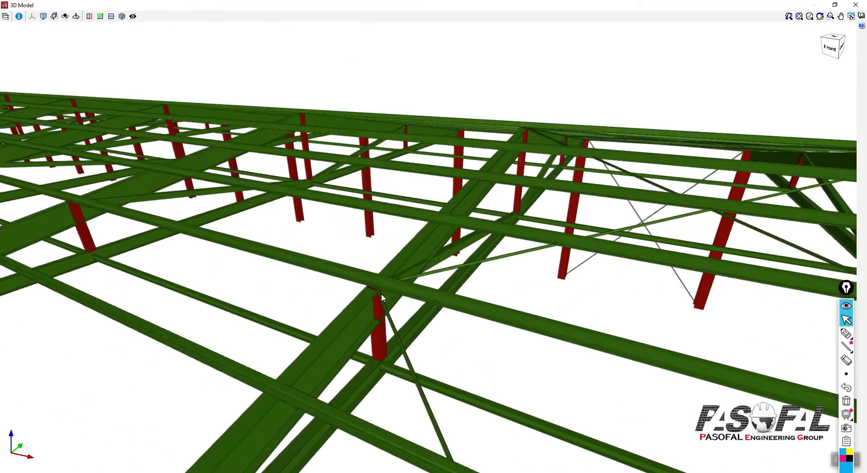
middle_click_drag(381, 294, 409, 255)
scroll(410, 254, "up", 4)
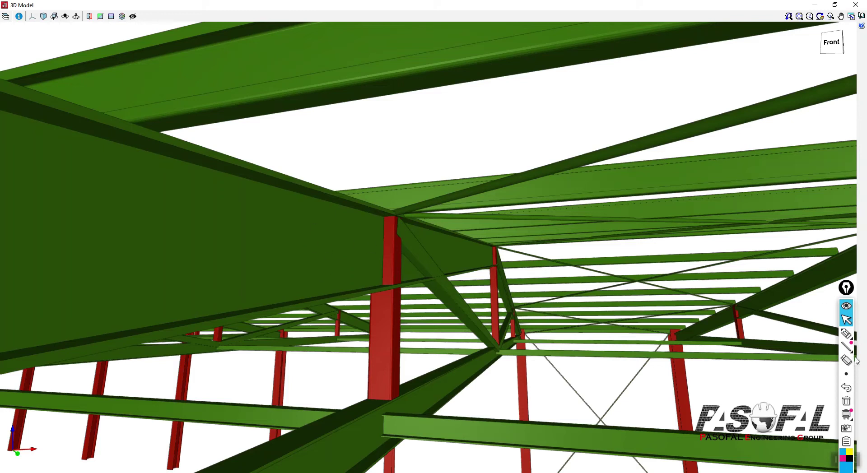
left_click(846, 334)
left_click_drag(641, 144, 408, 213)
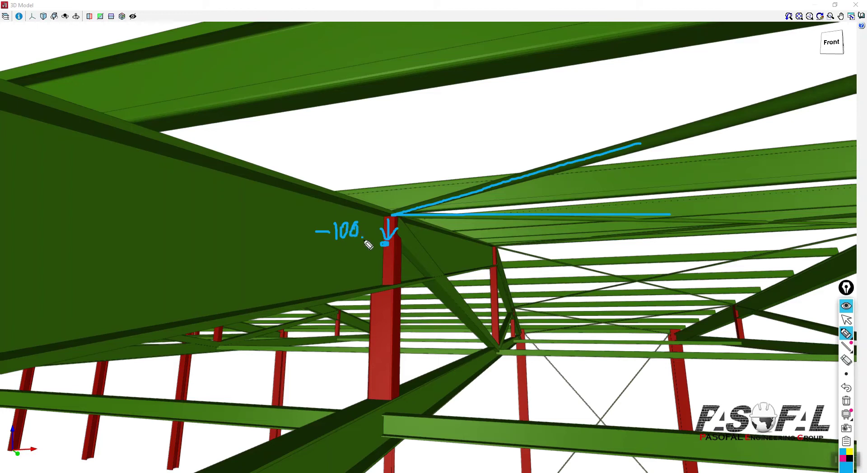
left_click(846, 401)
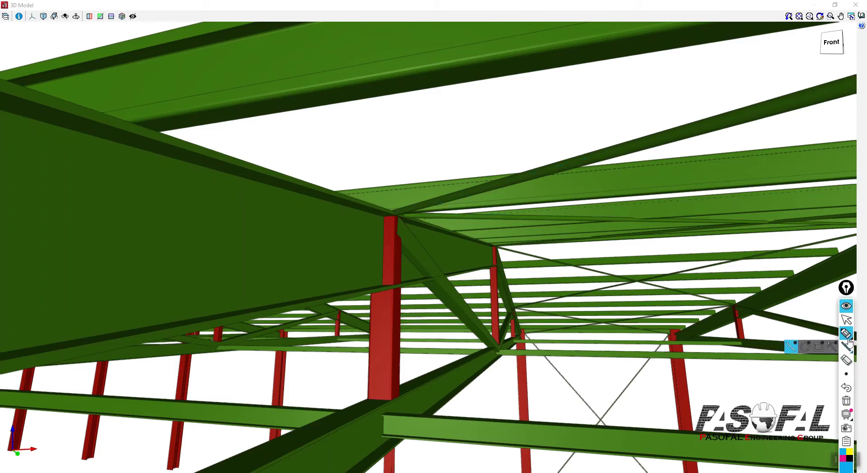
Finish inspecting the lowered roof bracing and close the 3D model view.
left_click(849, 307)
scroll(486, 191, "down", 2)
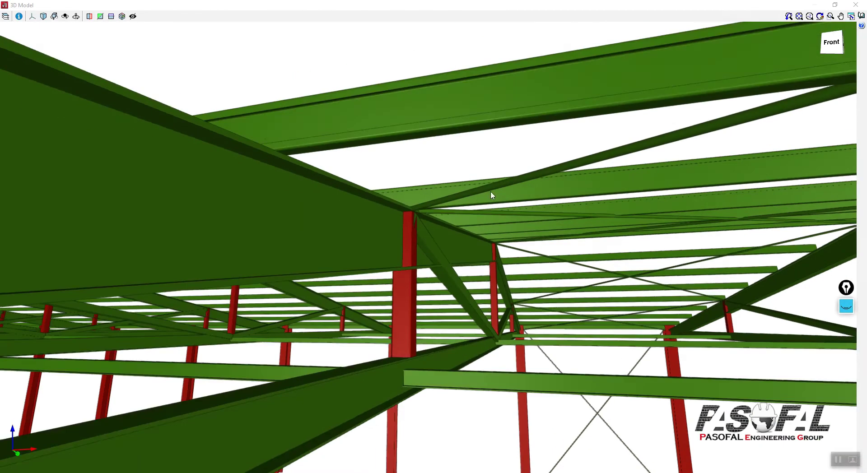
left_click(856, 4)
scroll(422, 229, "down", 3)
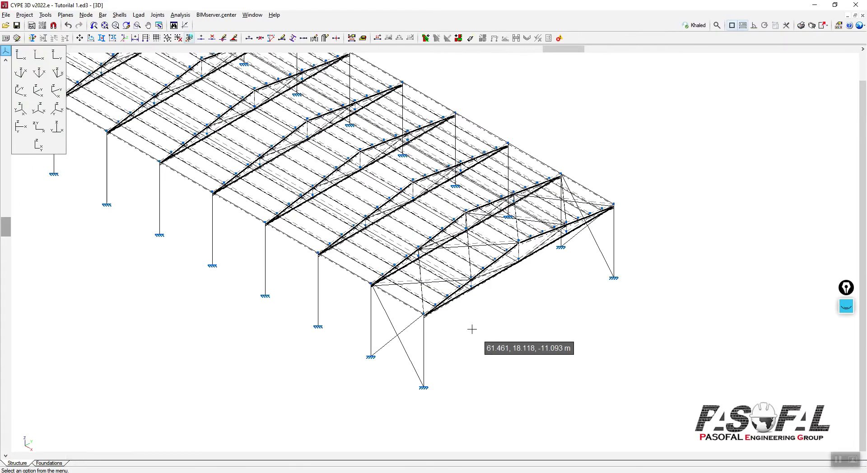
Start copying elements with nodes and bars included and panels excluded, selecting the end bay's crossed R 25 wall diagonals in the XZ elevation.
scroll(470, 329, "down", 1)
left_click(47, 16)
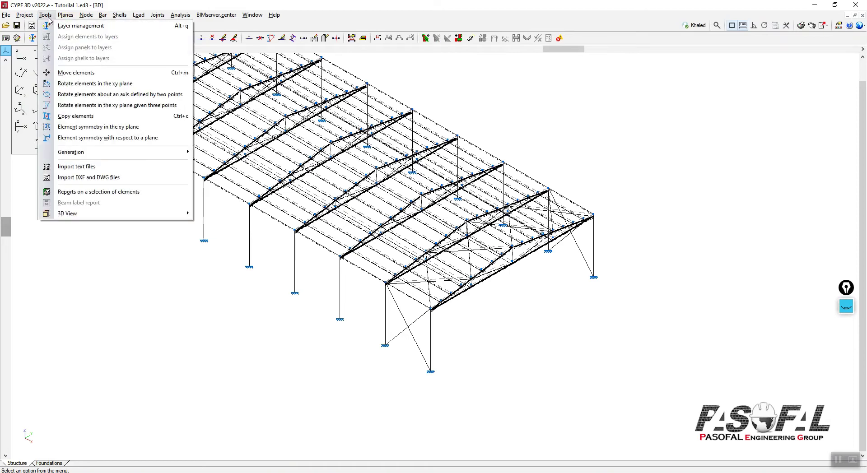
left_click(65, 119)
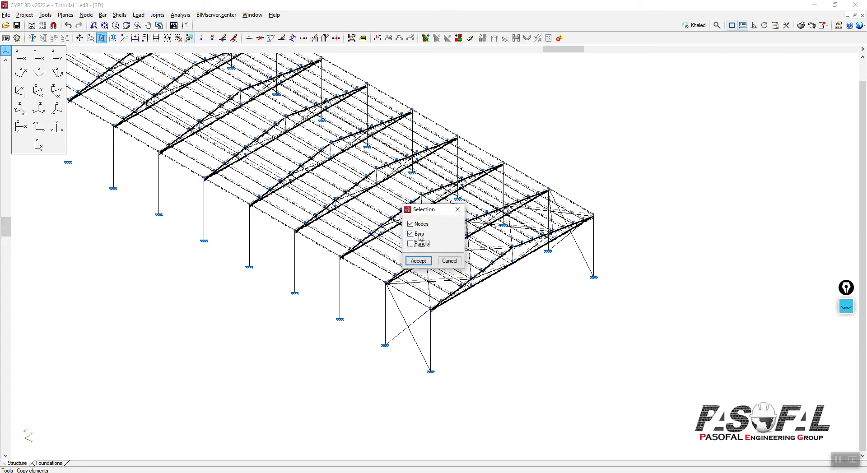
left_click(419, 262)
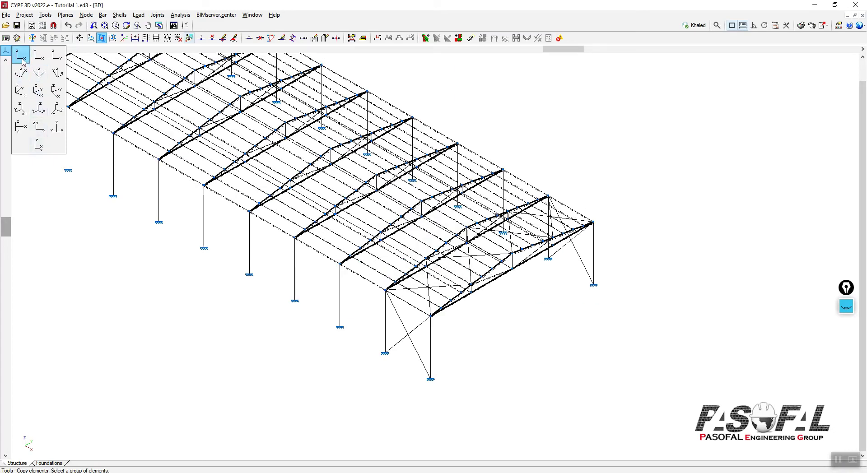
left_click(22, 60)
scroll(581, 203, "up", 5)
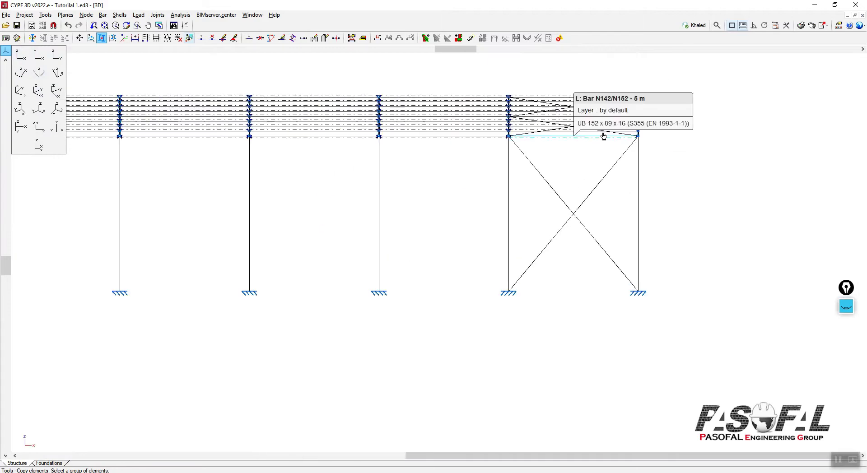
scroll(603, 136, "up", 1)
left_click(609, 204)
left_click(519, 252)
Add the end bay's crossed R 25 roof diagonals to the copy selection, keeping the purlins and eaves bars out of it.
scroll(575, 81, "up", 2)
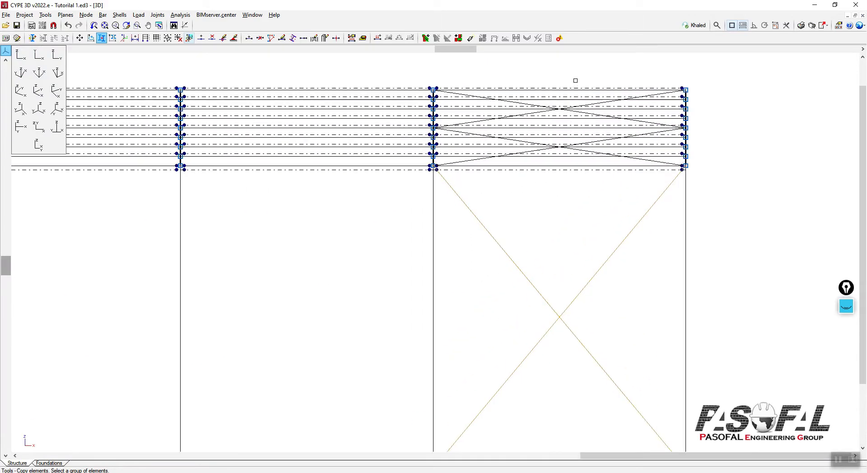
scroll(576, 81, "up", 5)
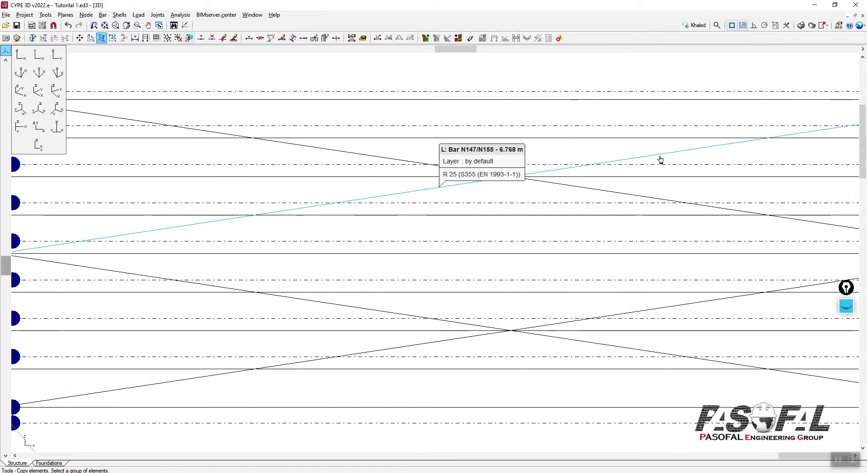
left_click(390, 149)
left_click(368, 309)
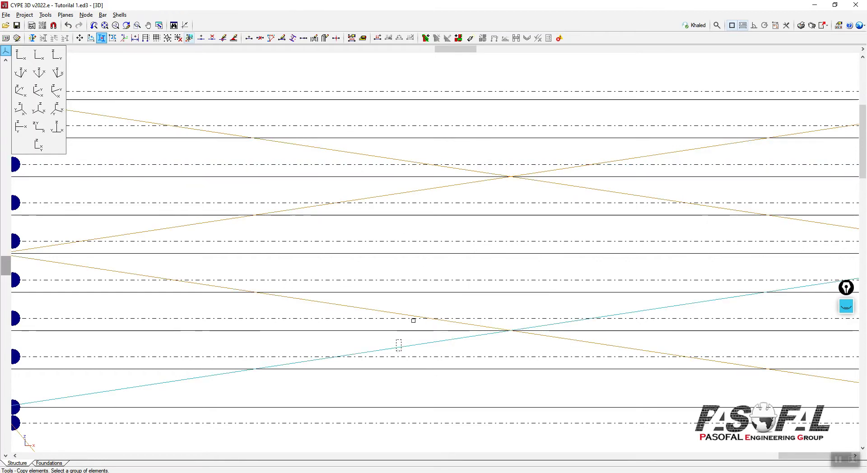
scroll(465, 161, "down", 5)
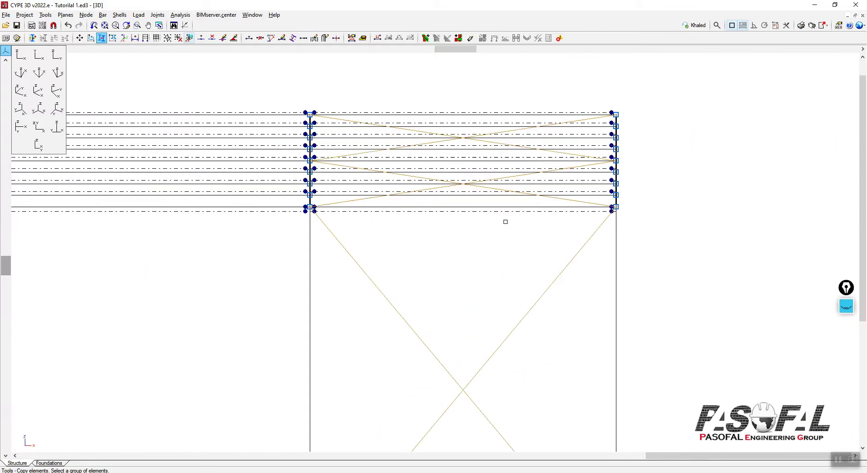
scroll(506, 222, "up", 2)
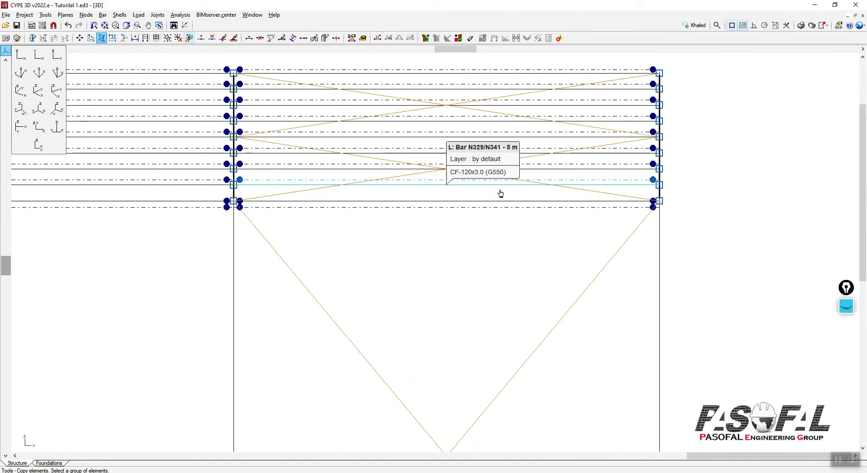
left_click_drag(511, 193, 482, 217)
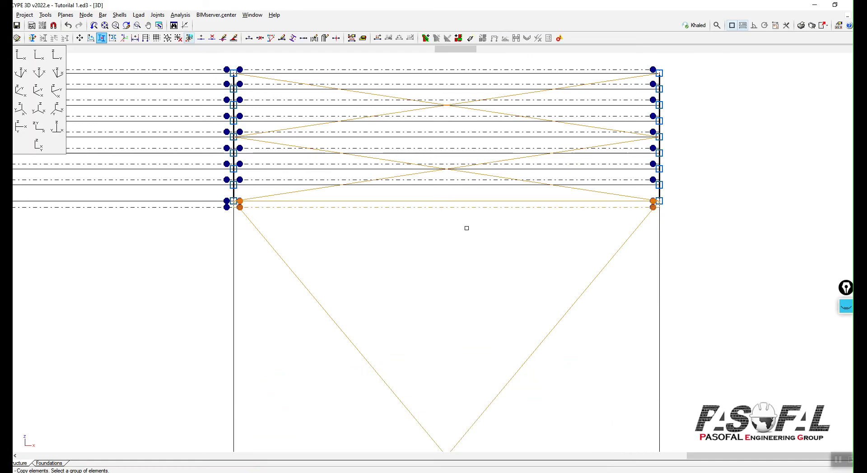
left_click_drag(476, 194, 452, 221)
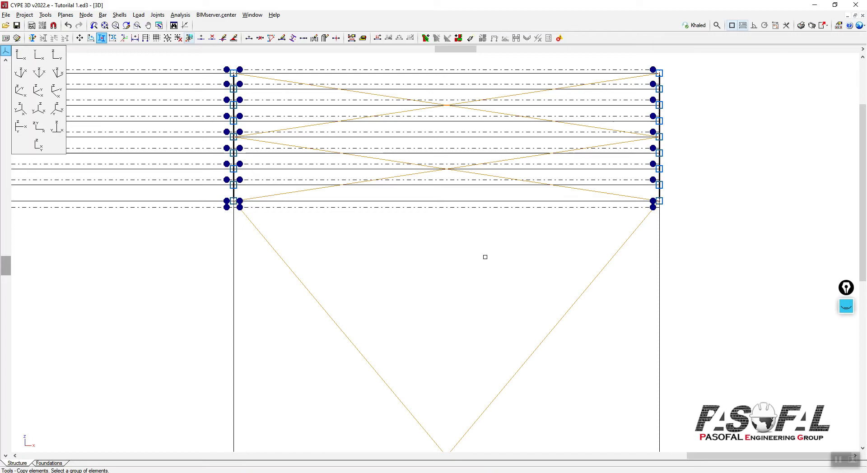
scroll(508, 259, "down", 5)
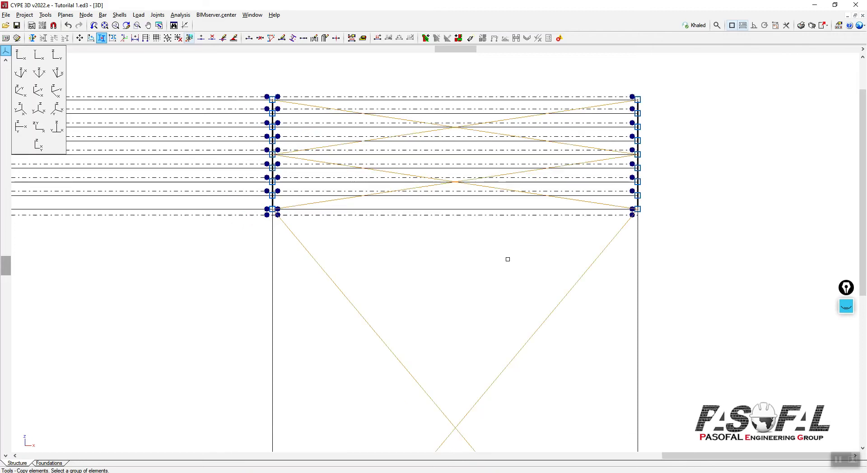
Check the selected wall and roof bracing in the isometric view and confirm it as the set to copy.
left_click(39, 91)
scroll(451, 311, "up", 2)
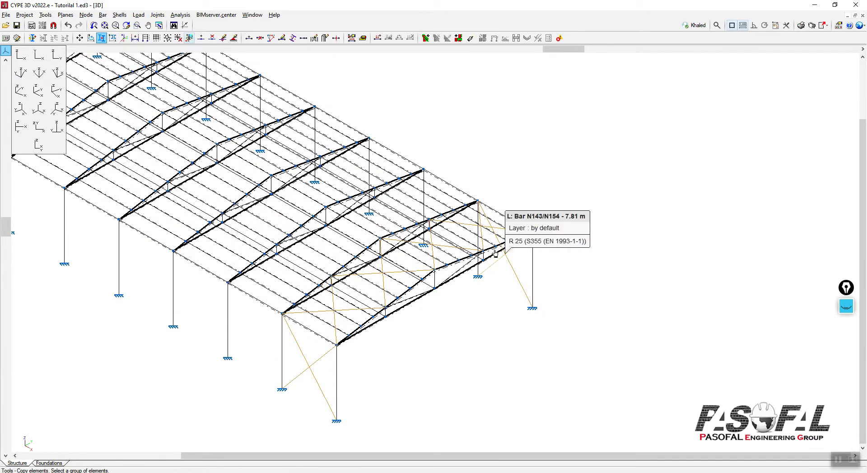
scroll(623, 207, "down", 4)
right_click(648, 184)
scroll(463, 354, "up", 1)
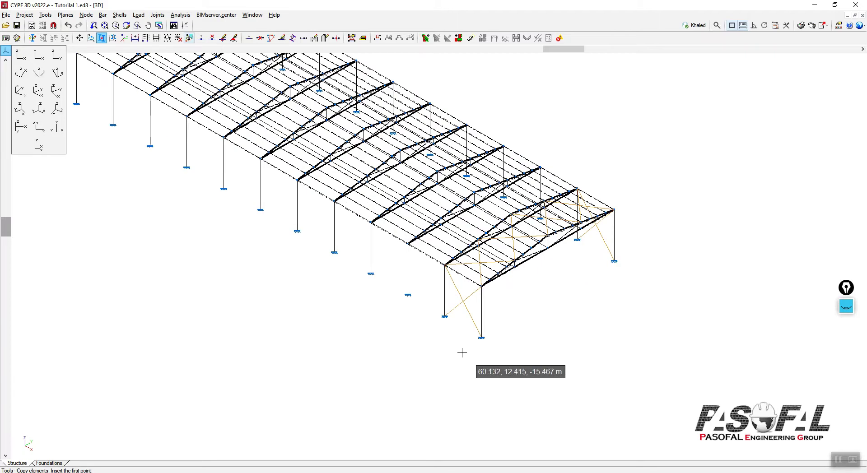
left_click_drag(846, 289, 830, 172)
left_click(830, 193)
left_click(830, 220)
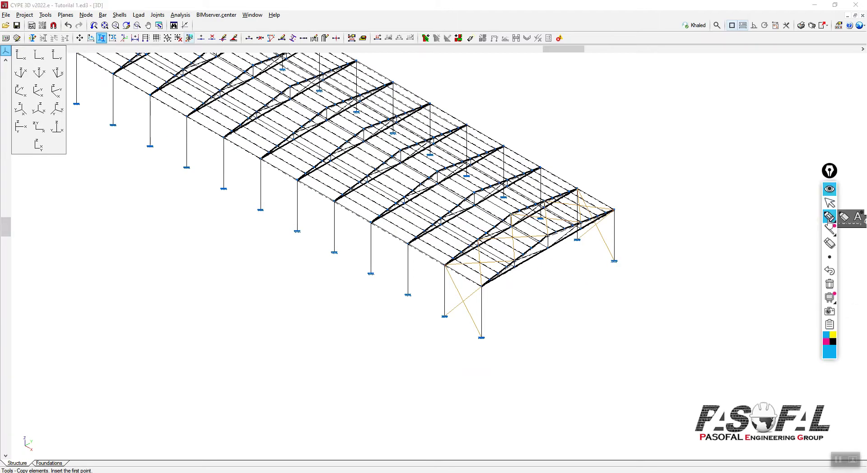
left_click_drag(194, 368, 92, 456)
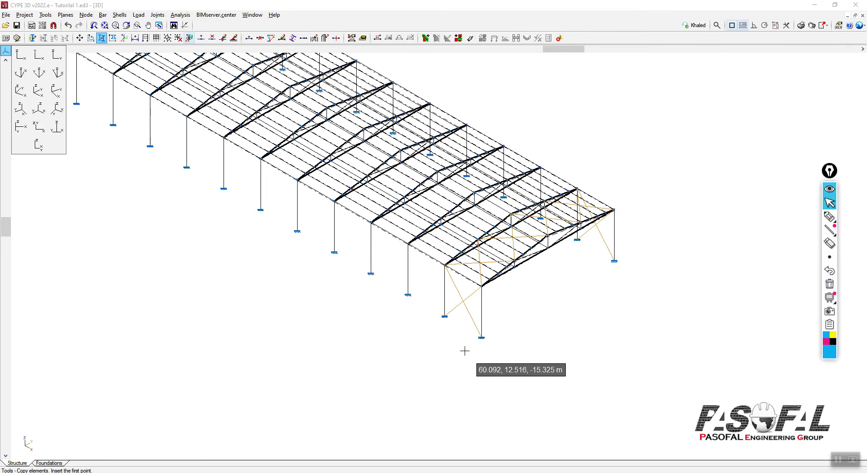
Copy the bracing from the end frame's near column base to the matching column bases of the middle bay and the opposite end bay.
scroll(465, 351, "down", 3)
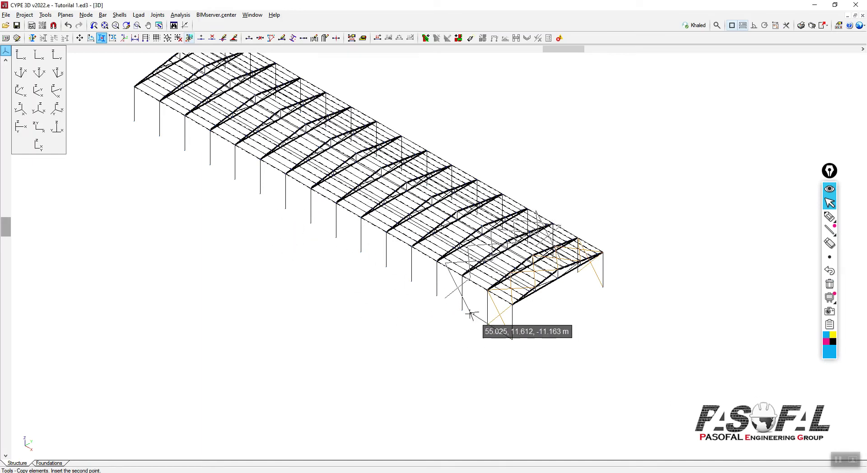
left_click(336, 236)
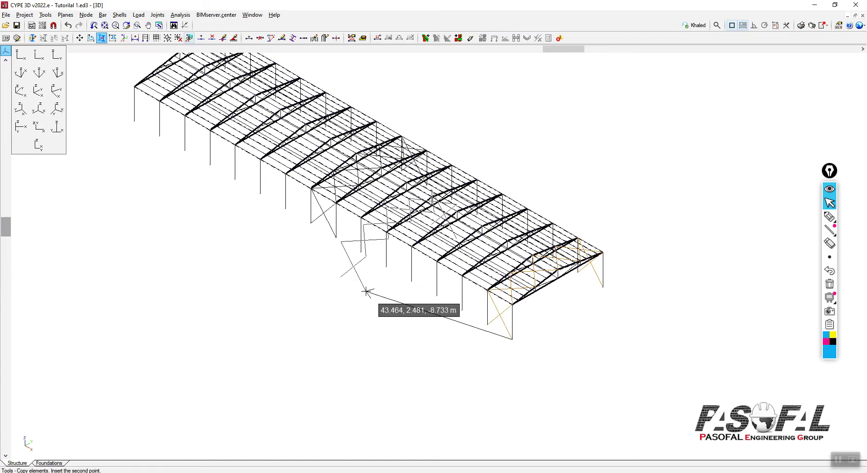
left_click(160, 135)
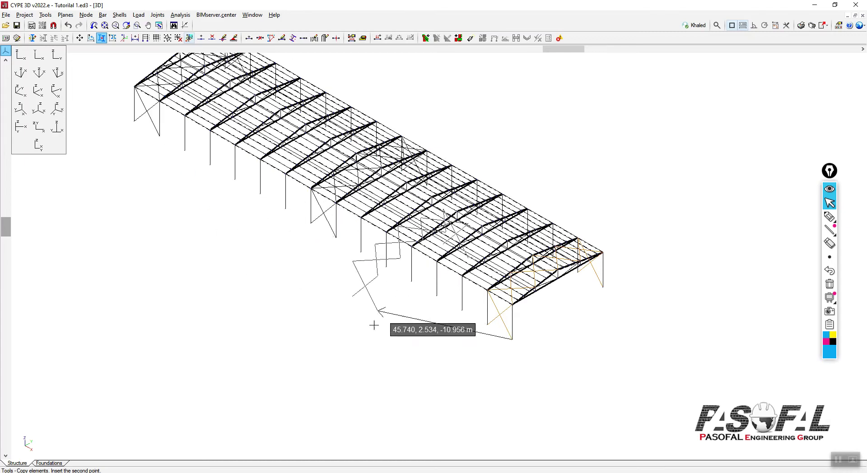
right_click(337, 328)
scroll(337, 329, "down", 2)
scroll(355, 219, "up", 5)
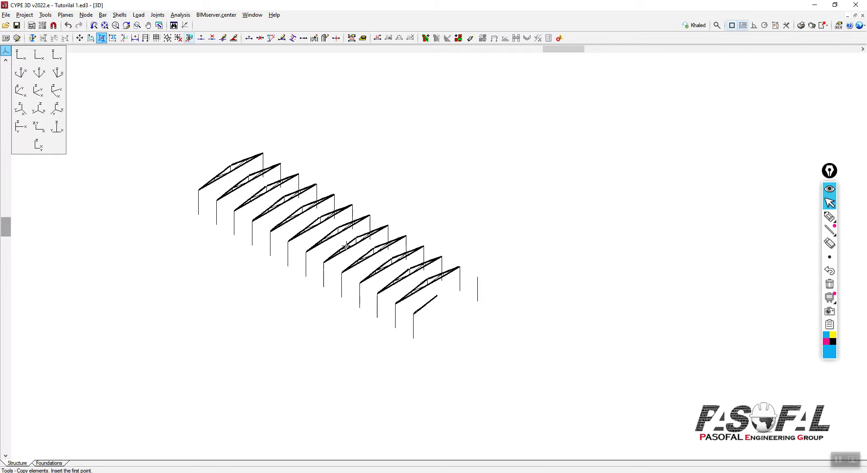
scroll(177, 190, "up", 2)
scroll(309, 170, "down", 2)
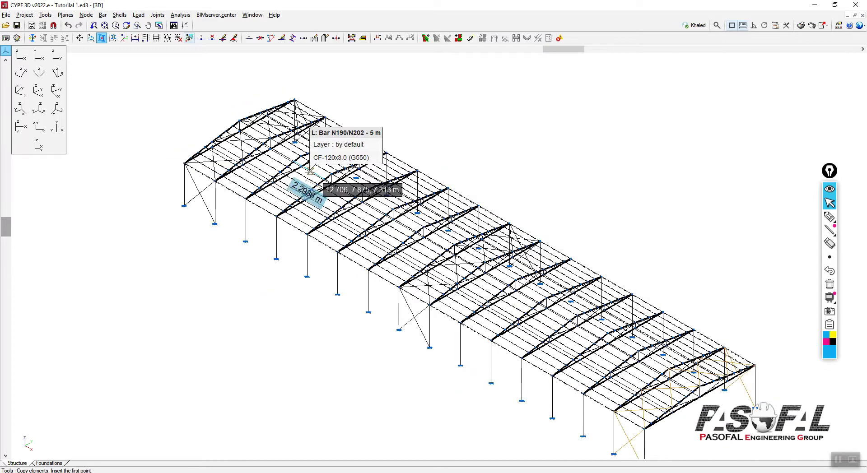
scroll(420, 178, "down", 1)
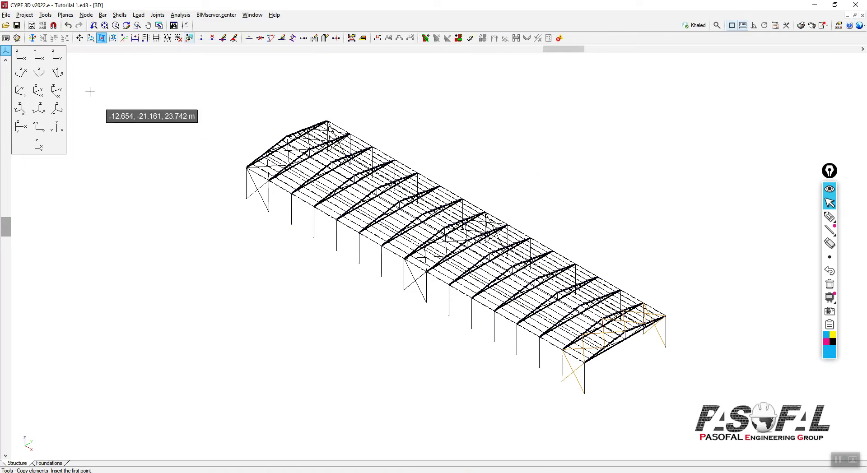
Group all the hall's columns along both sides into one bar group.
left_click(56, 55)
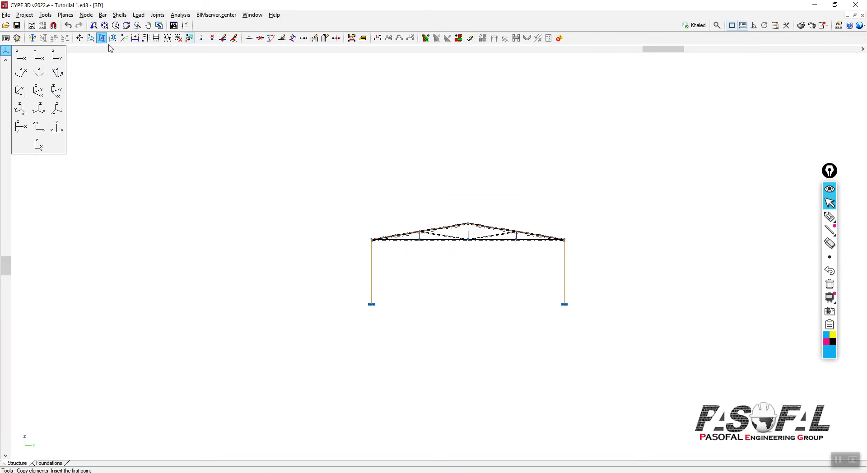
left_click(102, 15)
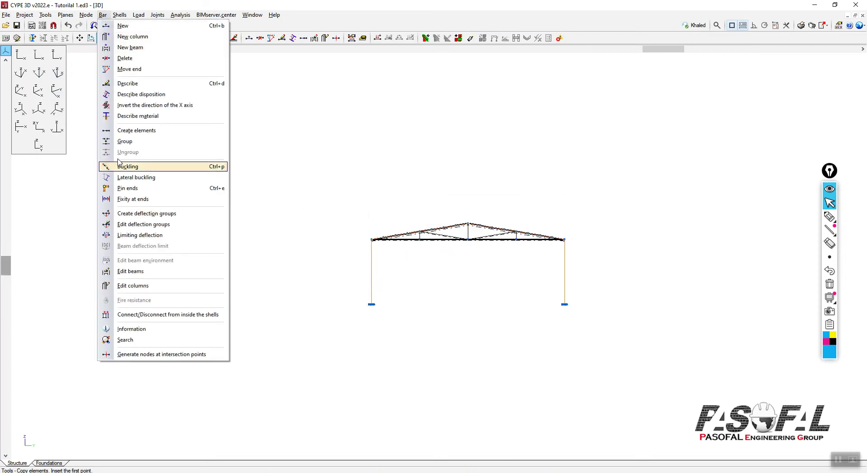
left_click(124, 141)
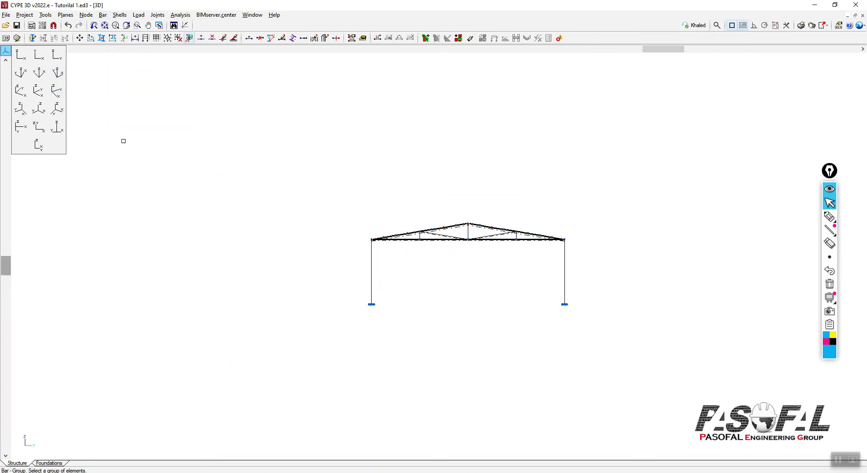
scroll(535, 268, "up", 3)
scroll(536, 268, "up", 1)
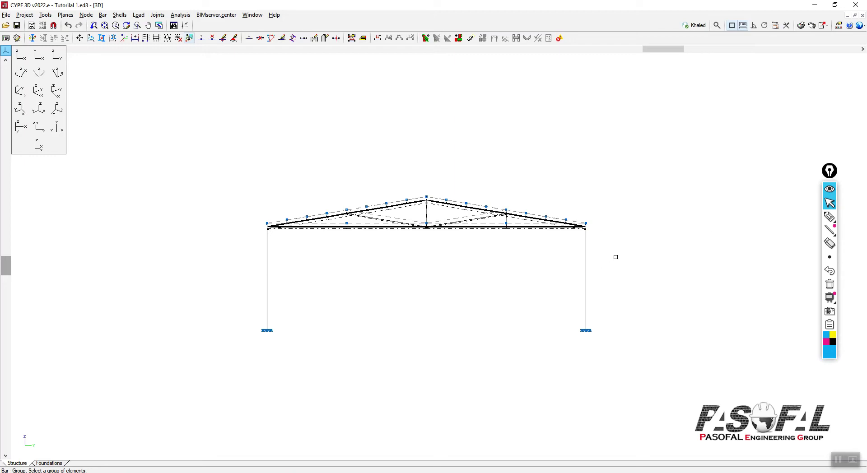
left_click_drag(374, 281, 244, 284)
left_click(21, 55)
scroll(486, 151, "down", 2)
scroll(350, 283, "down", 2)
scroll(771, 214, "up", 1)
scroll(771, 213, "up", 1)
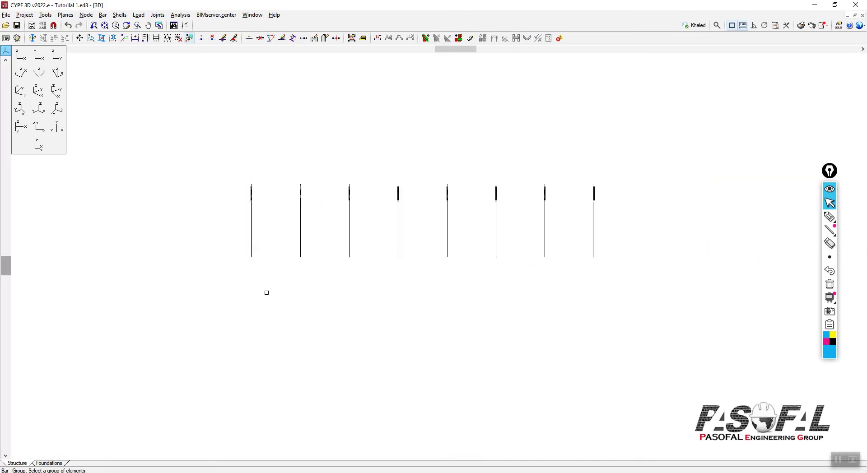
left_click(39, 90)
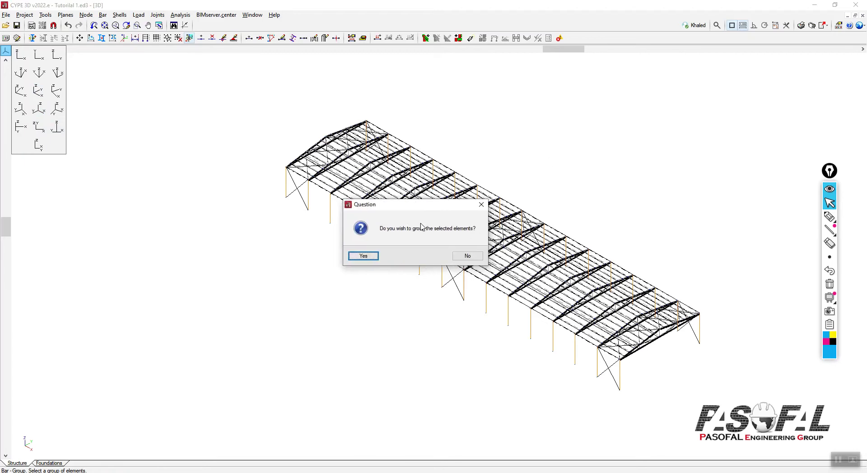
left_click(364, 257)
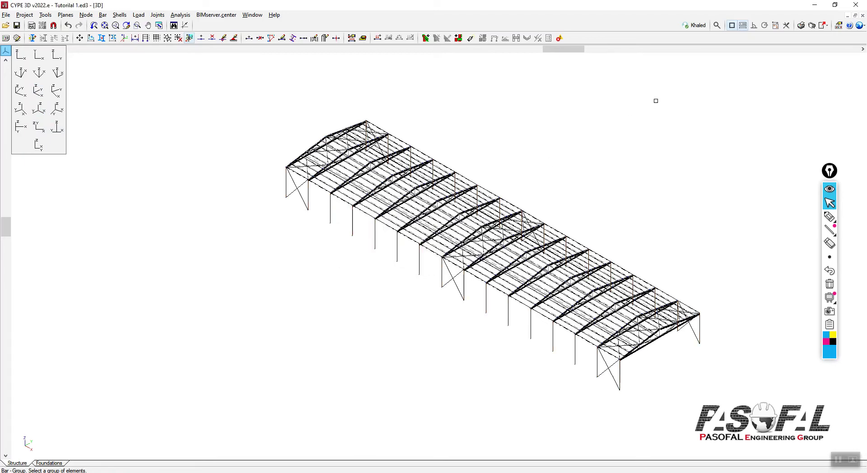
Group the crossed R 25 wall bracing bars of the middle bay and both end bays into one bar group.
scroll(607, 149, "up", 1)
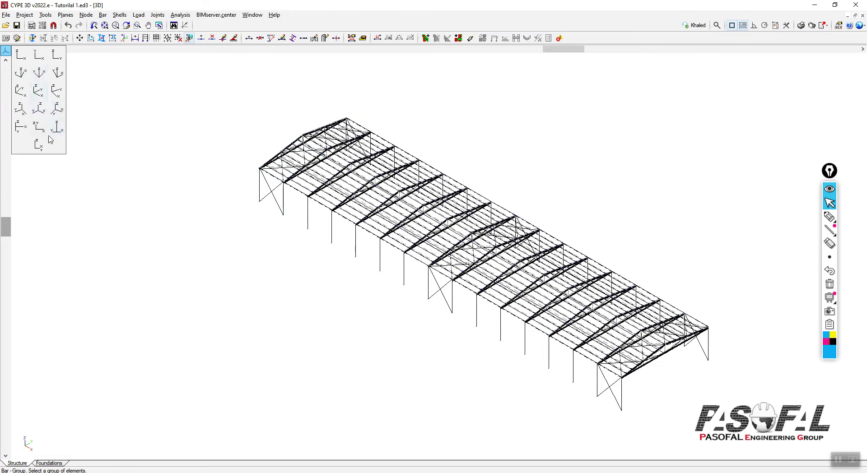
left_click(20, 54)
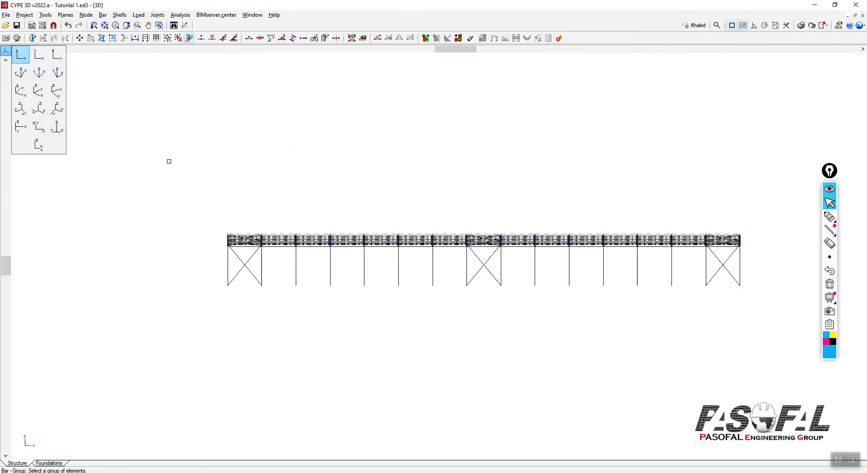
scroll(739, 256, "up", 4)
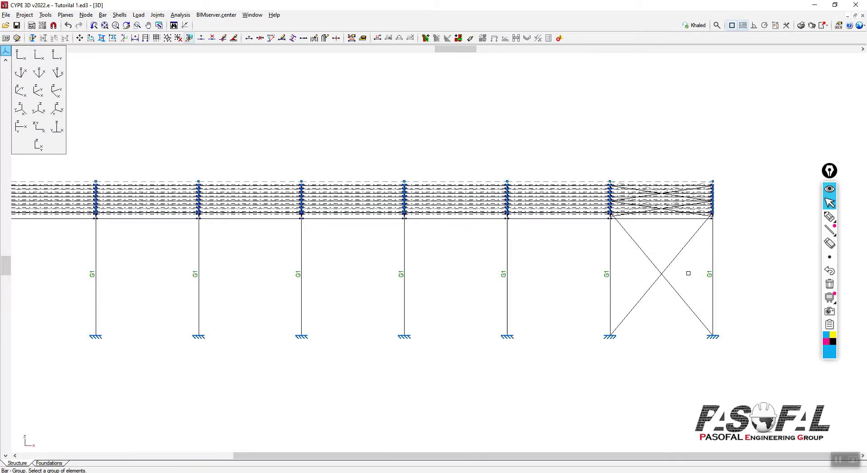
left_click(679, 254)
left_click(666, 282)
middle_click_drag(552, 139, 732, 124)
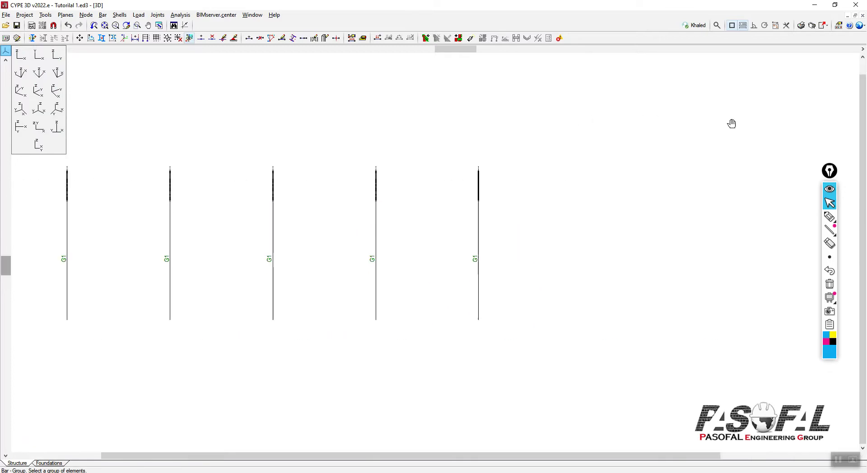
middle_click_drag(252, 287, 373, 270)
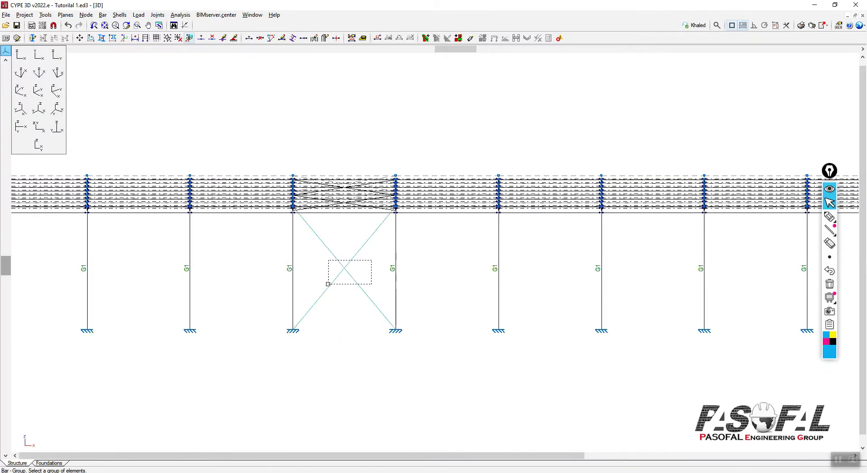
middle_click_drag(373, 324, 327, 237)
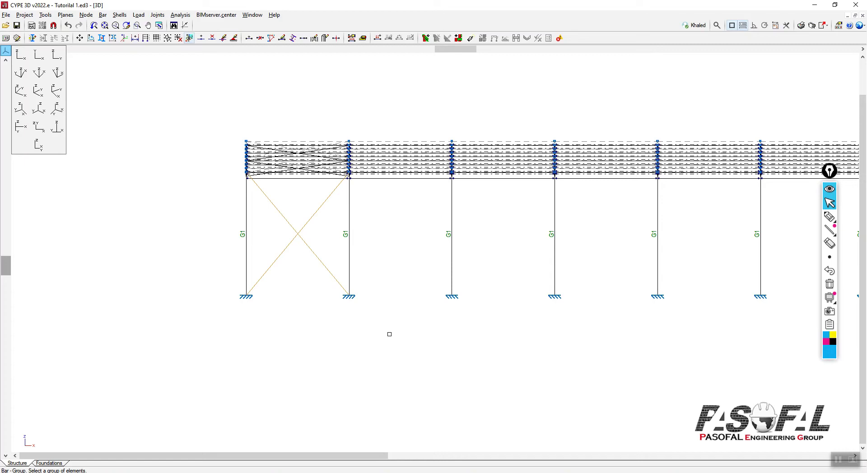
scroll(163, 217, "down", 2)
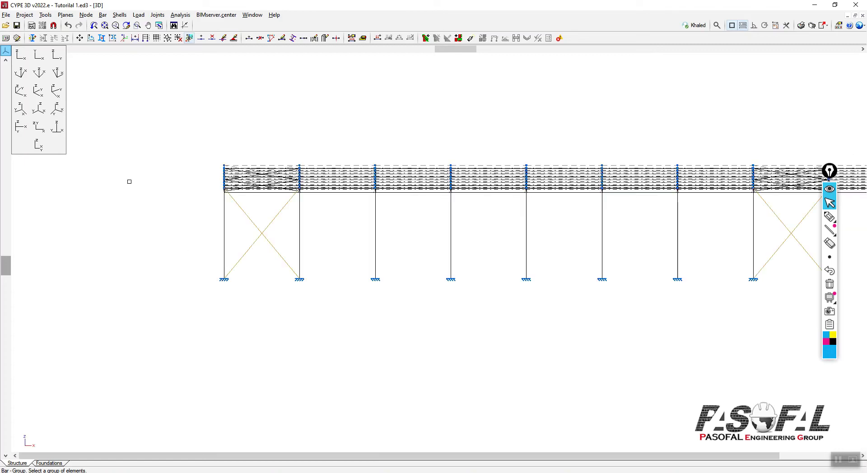
left_click(38, 91)
scroll(266, 313, "down", 4)
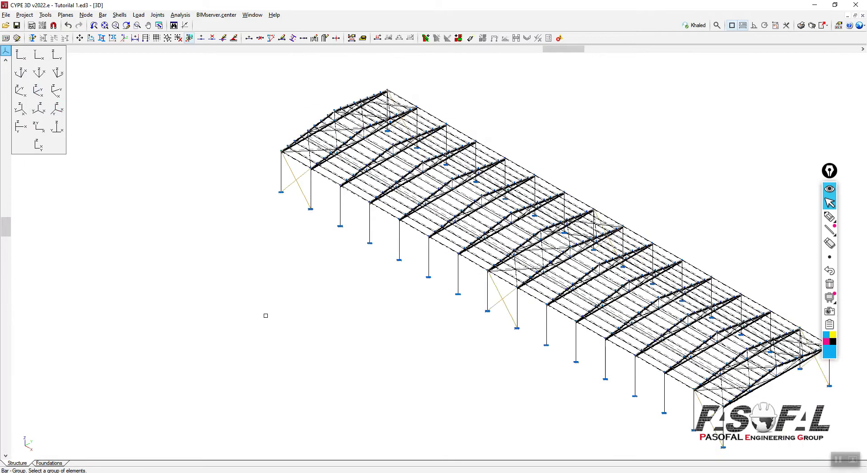
scroll(628, 398, "down", 1)
scroll(626, 395, "up", 1)
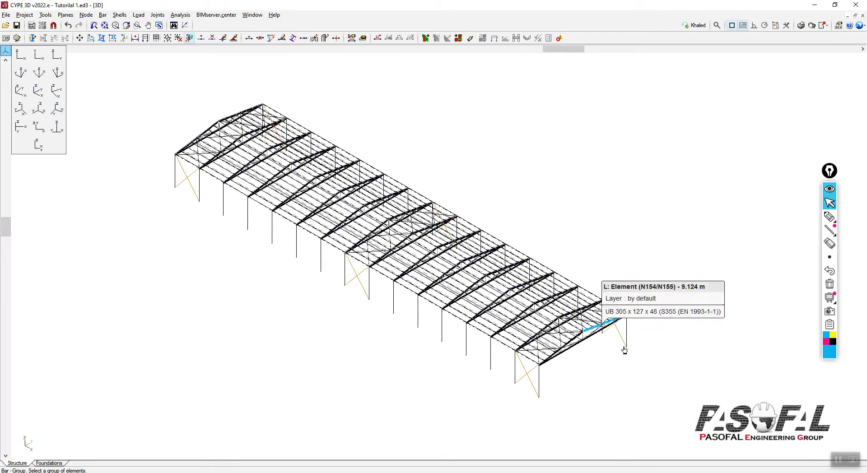
right_click(599, 195)
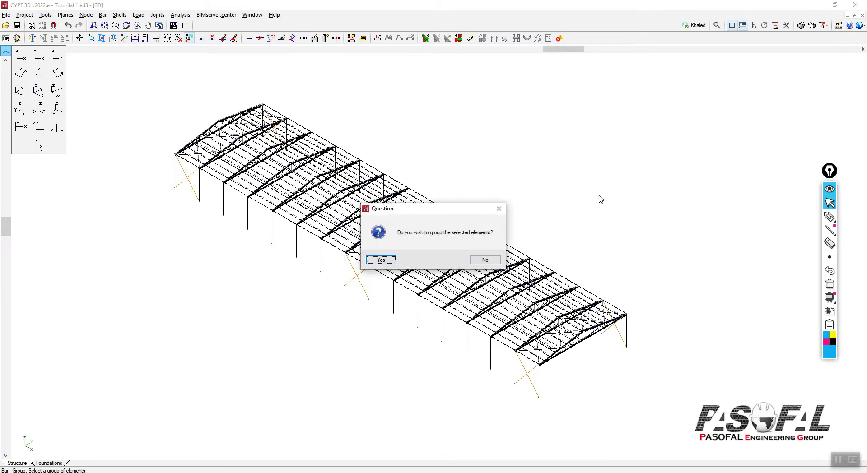
left_click(395, 260)
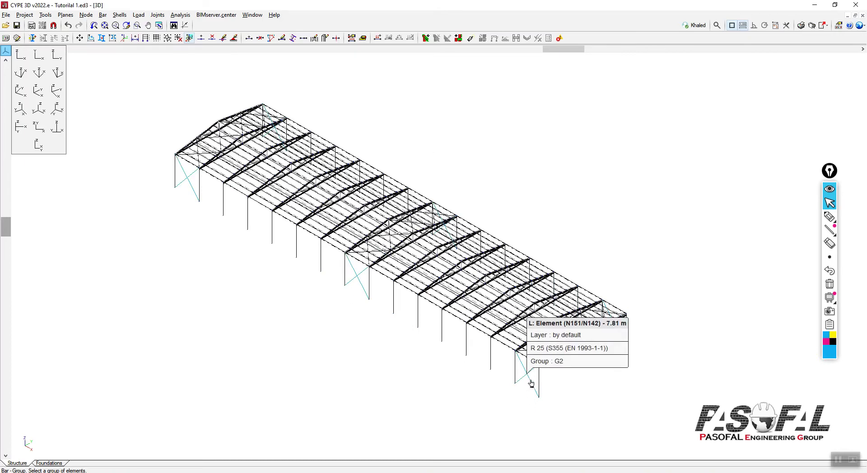
Select all the crossed R 25 roof diagonals of the end bay at the far X end in plan view, without the purlins.
scroll(640, 319, "up", 5)
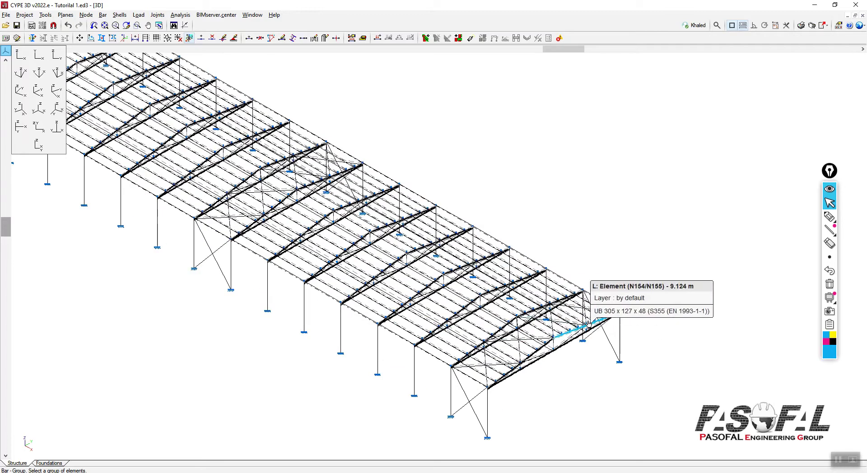
left_click(39, 55)
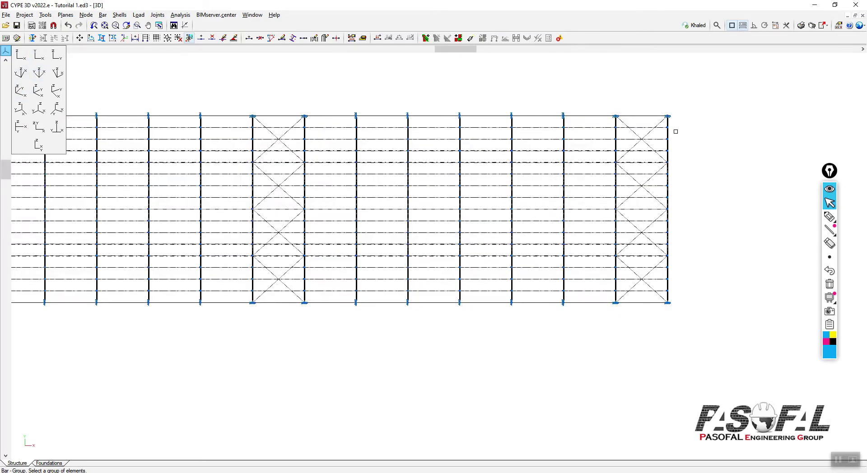
scroll(676, 131, "up", 2)
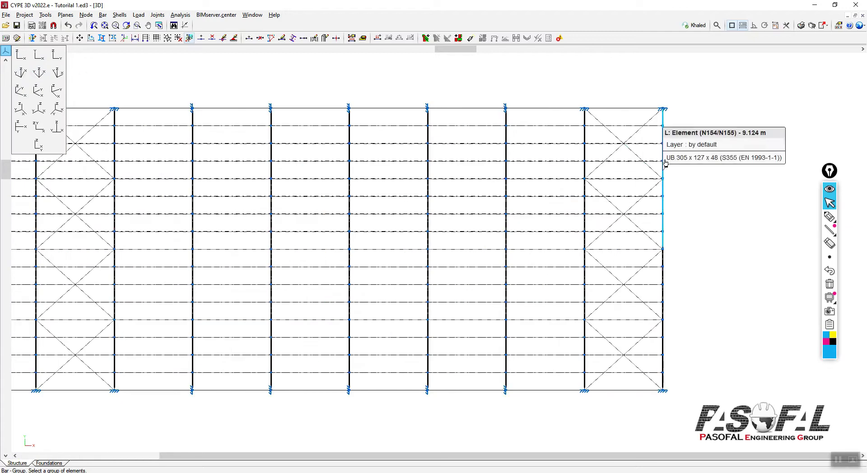
scroll(674, 139, "up", 3)
left_click(603, 126)
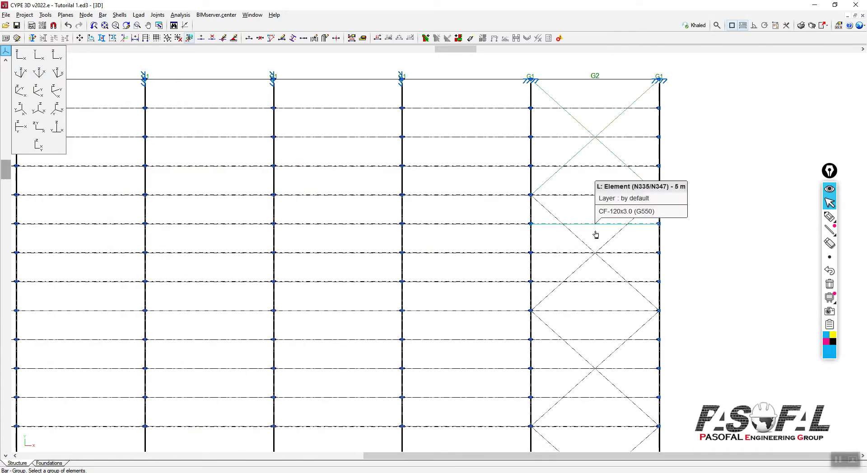
left_click(567, 245)
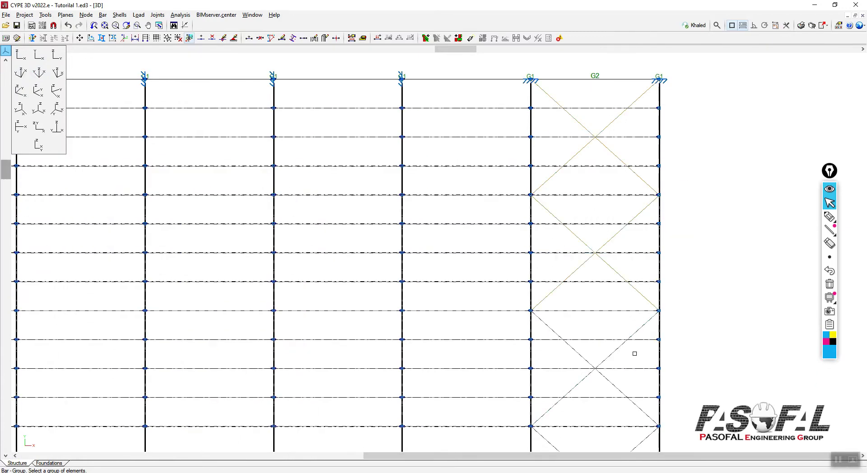
left_click(563, 361)
middle_click_drag(685, 346, 724, 198)
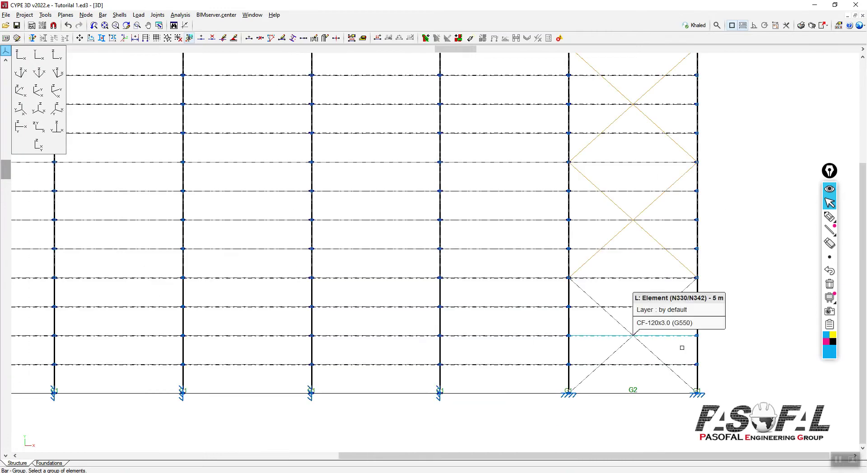
scroll(720, 377, "down", 6)
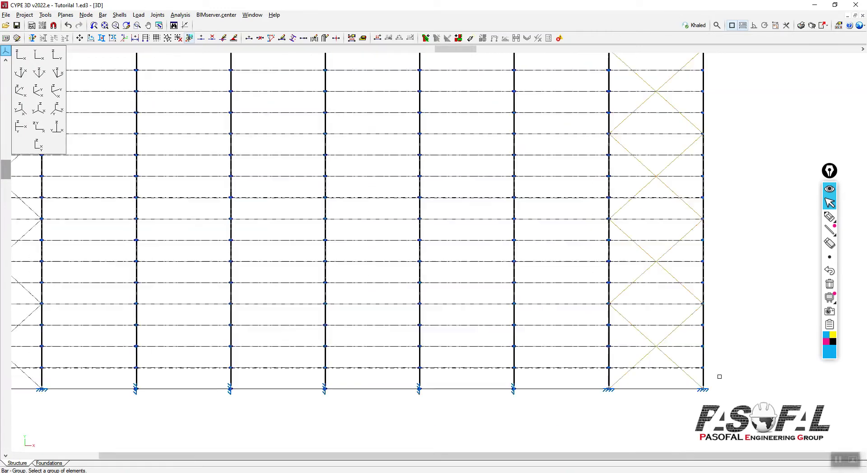
Add the middle bay's crossed roof diagonals to the group selection, leaving its purlins out.
scroll(291, 237, "up", 1)
scroll(333, 227, "up", 5)
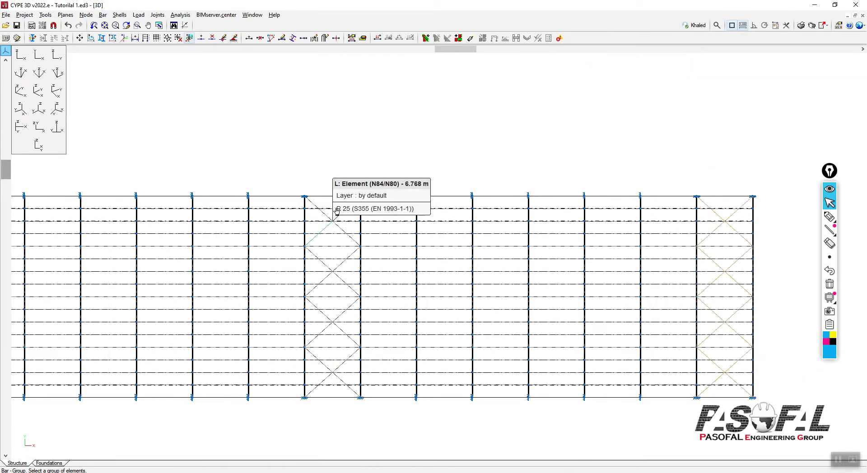
left_click(398, 186)
left_click(305, 200)
left_click(404, 341)
left_click(297, 355)
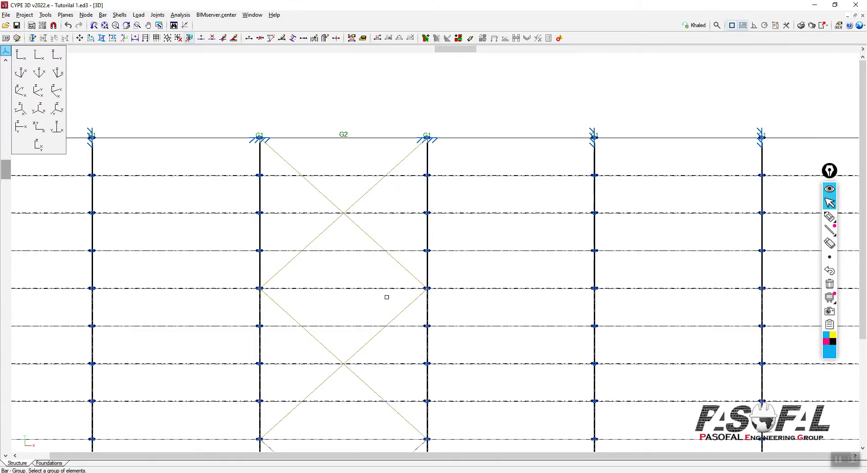
middle_click_drag(475, 415, 539, 142)
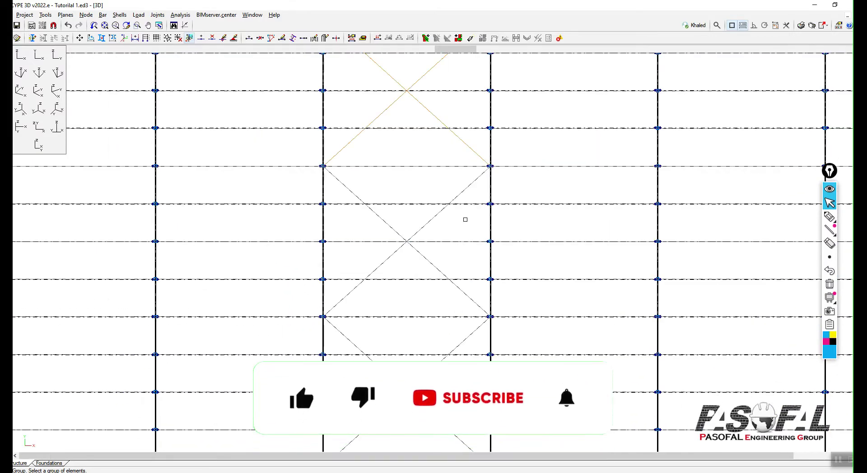
left_click(466, 220)
middle_click_drag(423, 436, 483, 105)
Add the opposite end bay's crossed roof diagonals to the selection and group the roof bracing of all three bays.
scroll(229, 214, "down", 5)
scroll(228, 214, "up", 5)
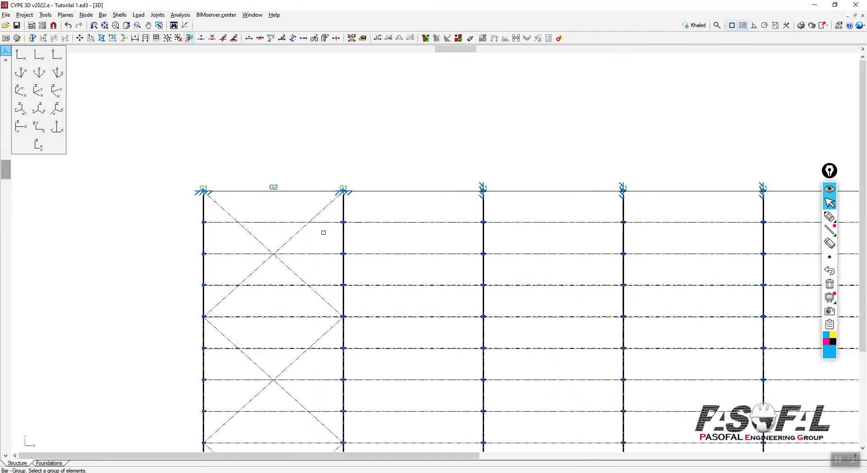
left_click(262, 240)
left_click(240, 374)
middle_click_drag(151, 391, 177, 156)
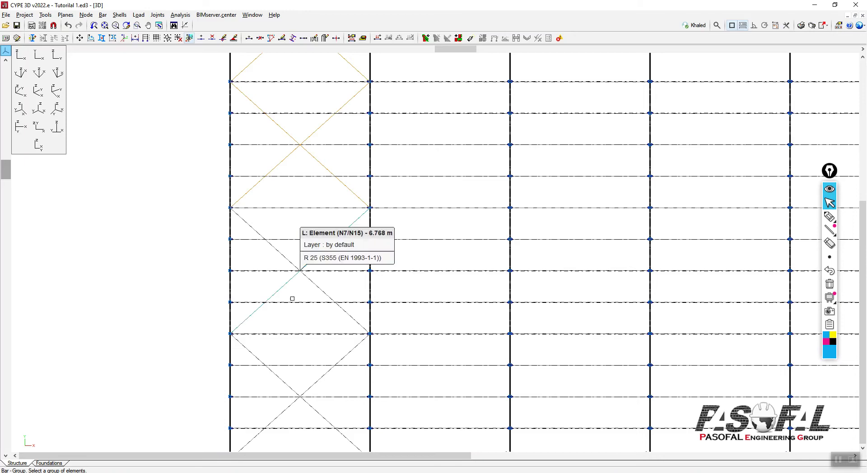
left_click(352, 256)
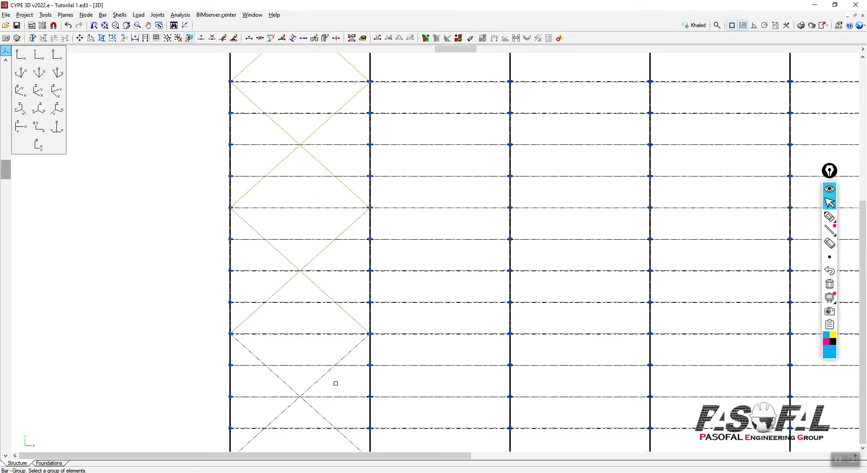
scroll(366, 240, "down", 2)
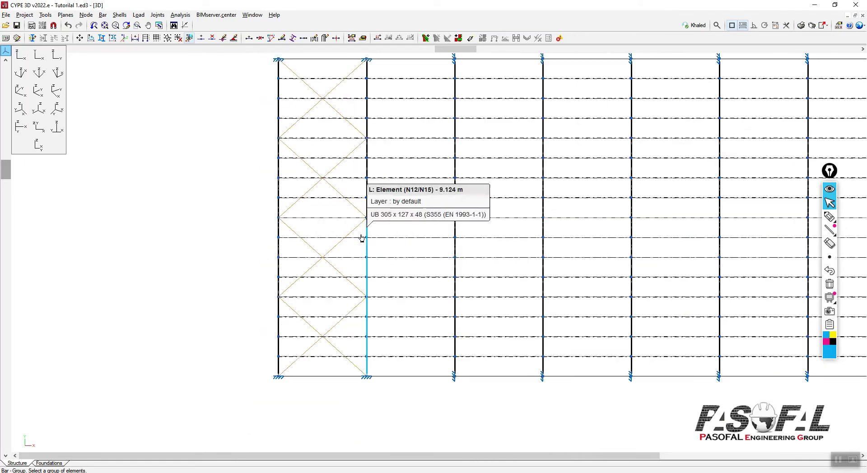
left_click(39, 92)
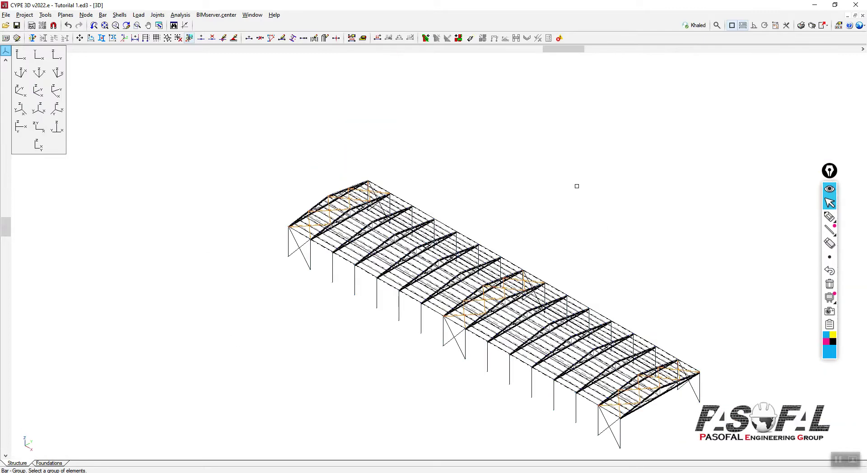
right_click(570, 198)
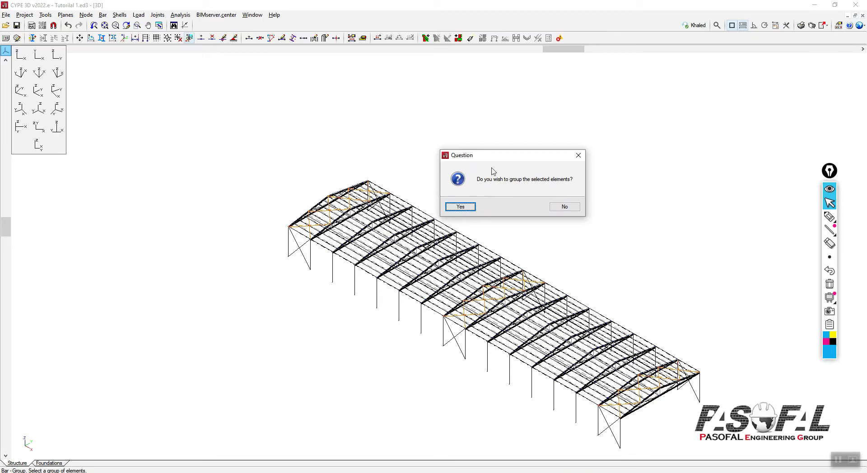
left_click(460, 207)
Merge the roof bracing group and the wall bracing group into a single group of R 25 bars.
scroll(311, 248, "up", 5)
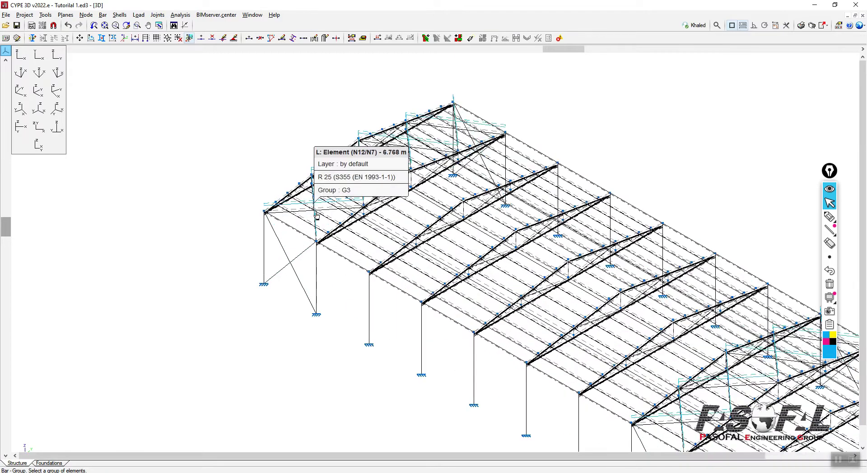
scroll(317, 215, "up", 1)
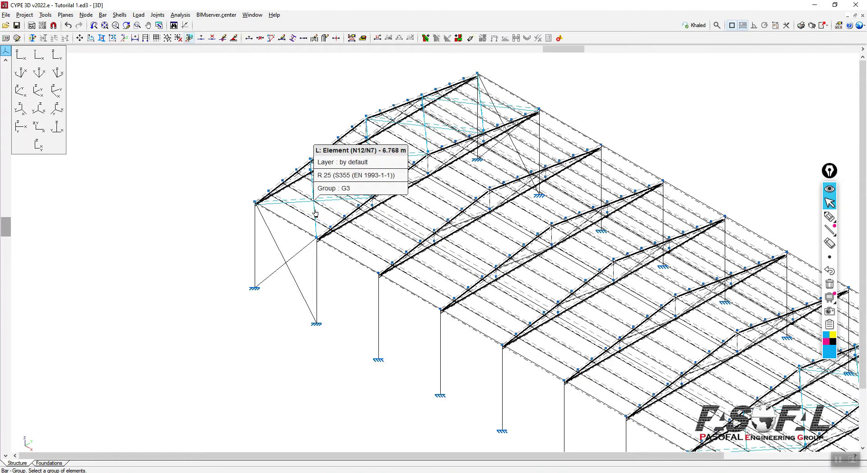
left_click(315, 212)
scroll(253, 166, "down", 2)
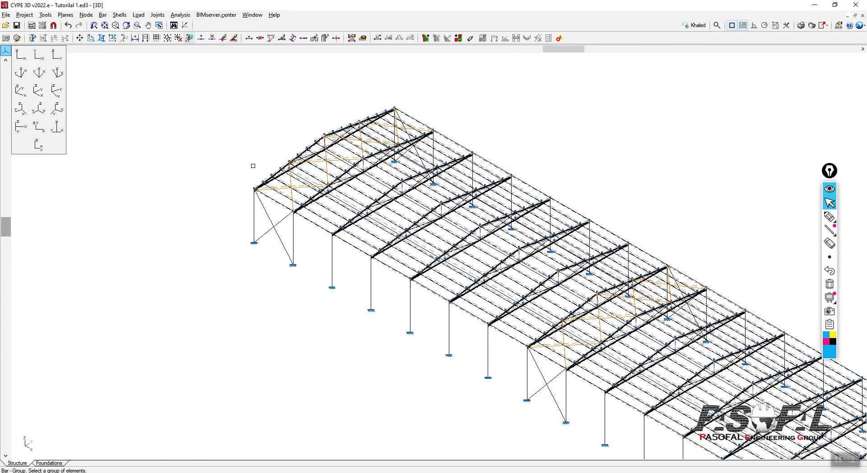
scroll(461, 192, "down", 2)
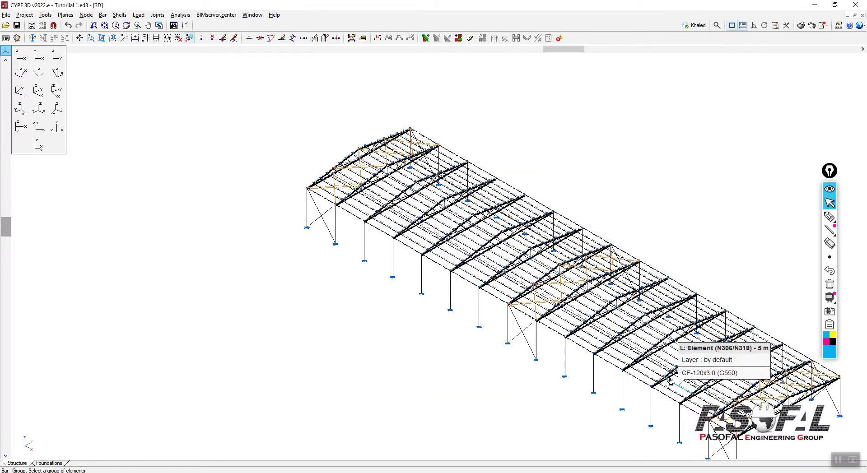
scroll(523, 368, "up", 3)
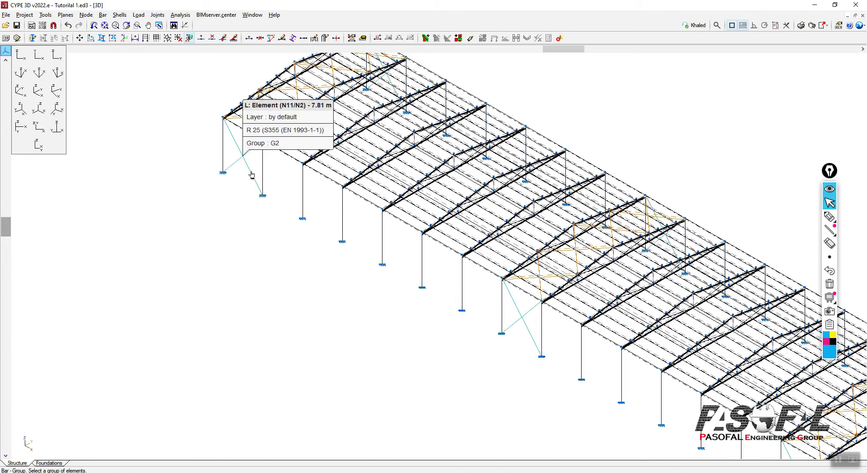
left_click(251, 174)
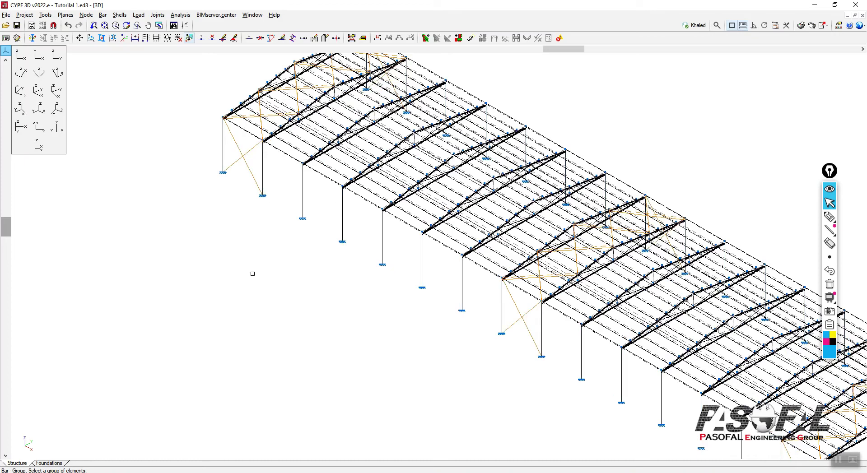
scroll(248, 260, "down", 1)
right_click(224, 283)
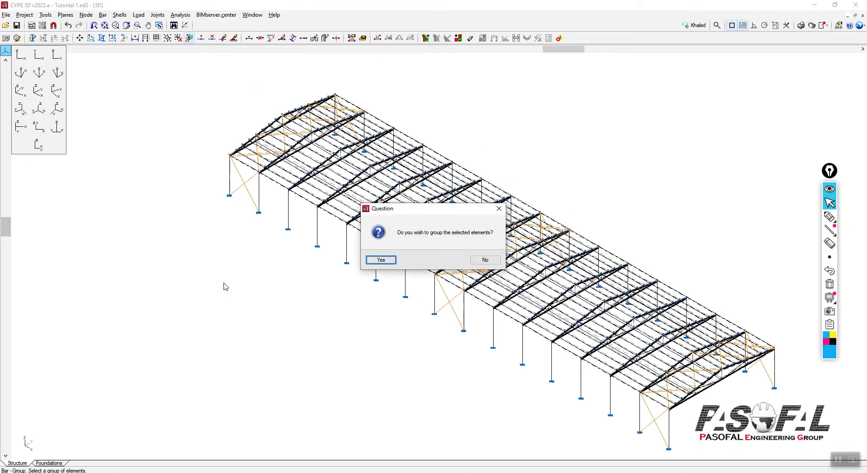
left_click(381, 260)
mouse_move(455, 319)
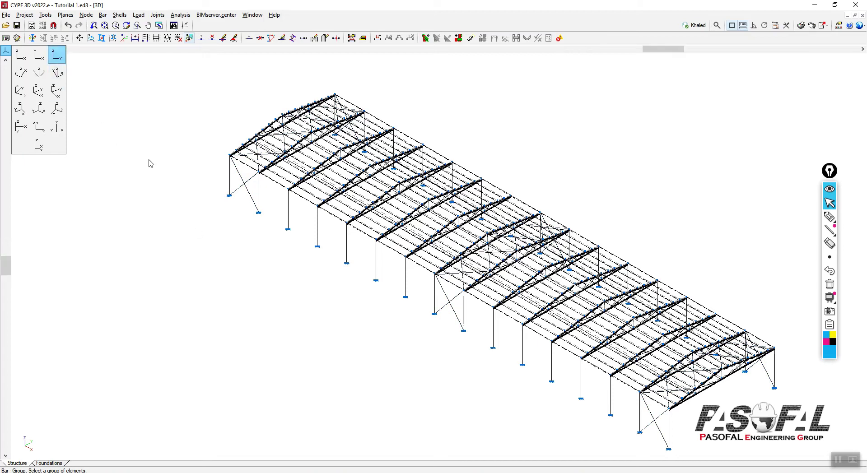
left_click(57, 54)
scroll(551, 221, "up", 6)
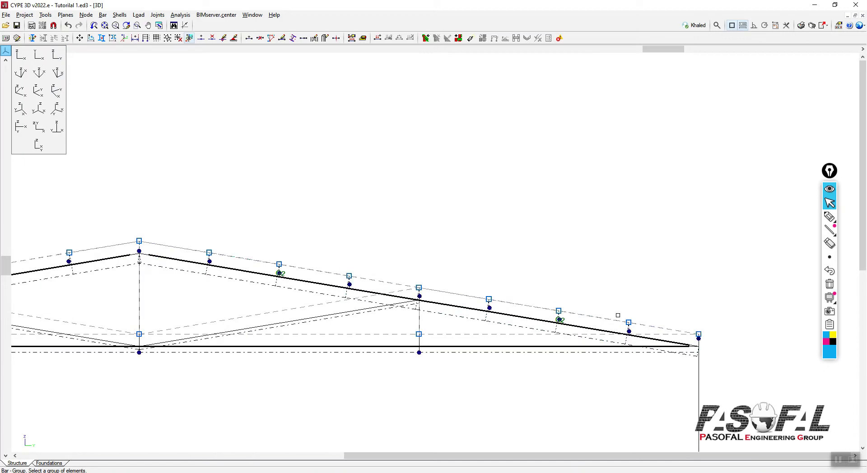
left_click_drag(603, 296, 591, 337)
left_click(588, 336)
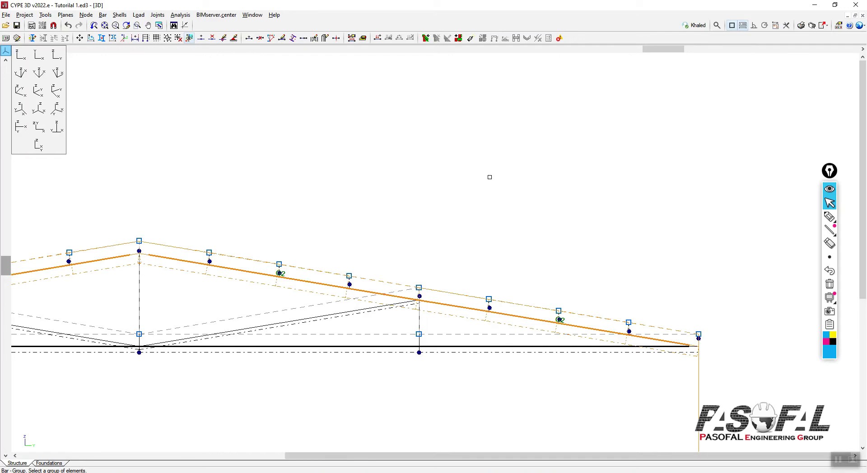
scroll(490, 178, "down", 5)
left_click(40, 92)
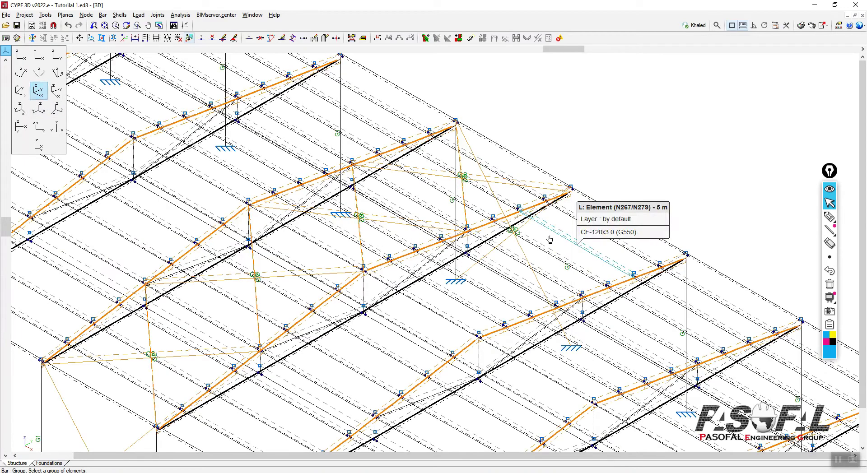
scroll(410, 166, "down", 2)
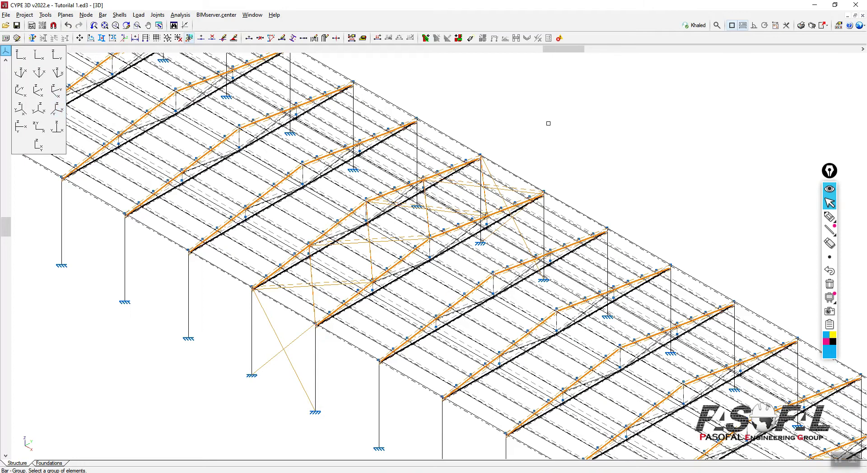
right_click(549, 123)
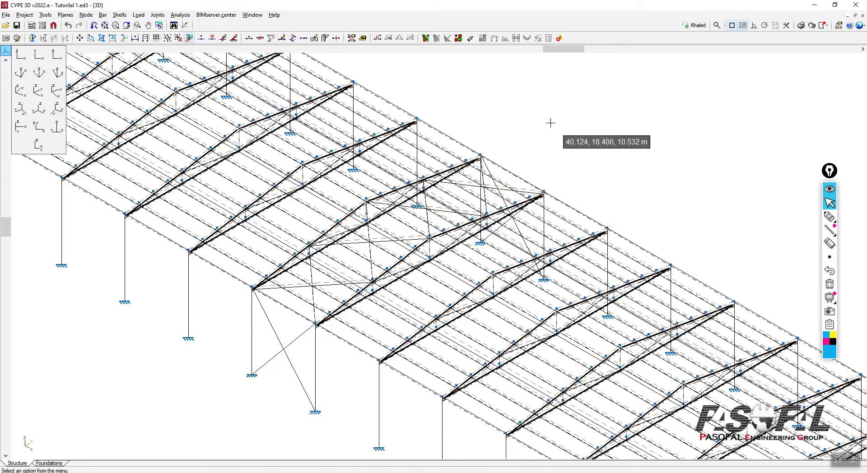
Start grouping bars and select the UB 305 x 127 x 48 rafters on one roof slope of all frames in side elevation.
left_click(102, 15)
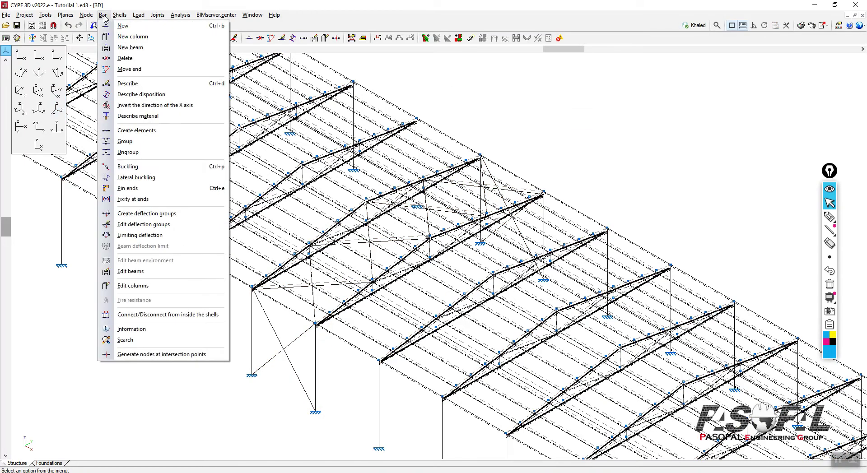
left_click(126, 141)
scroll(409, 156, "down", 1)
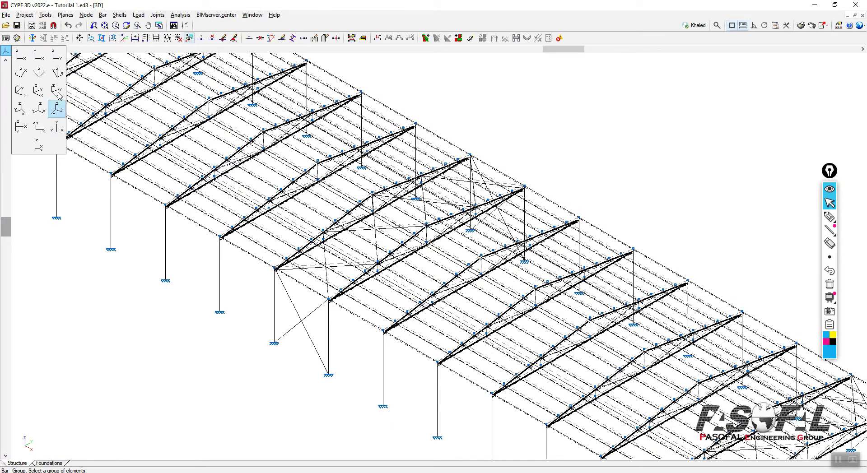
left_click(56, 55)
scroll(456, 190, "up", 4)
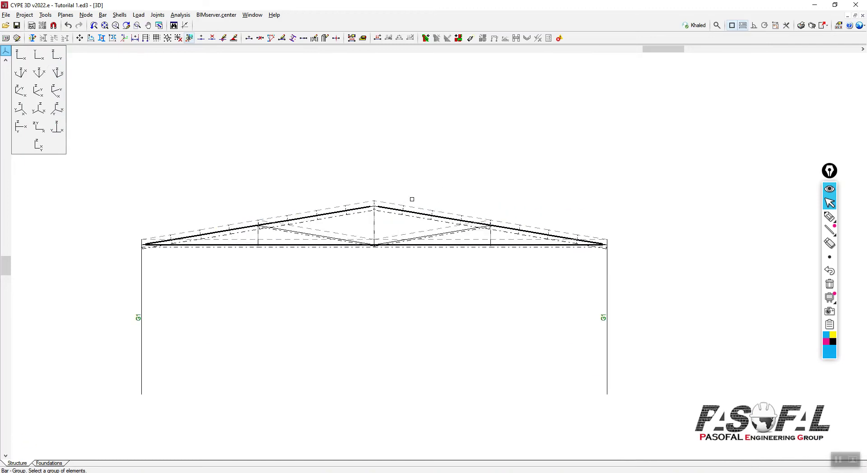
scroll(412, 199, "up", 3)
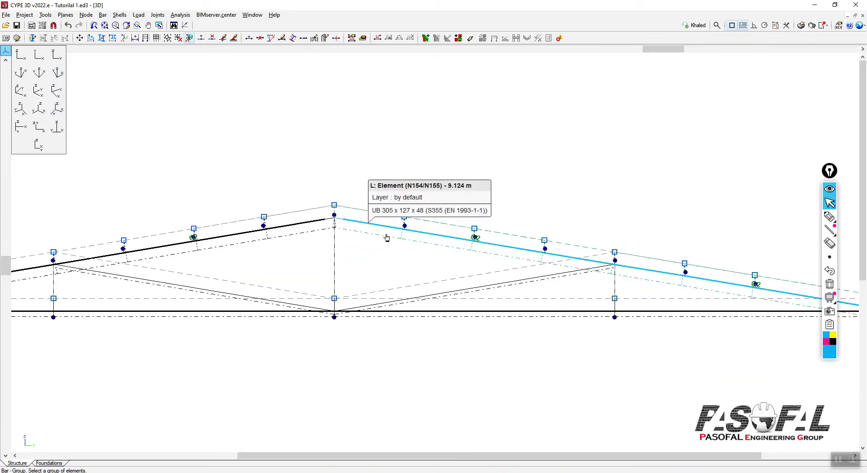
scroll(400, 238, "up", 2)
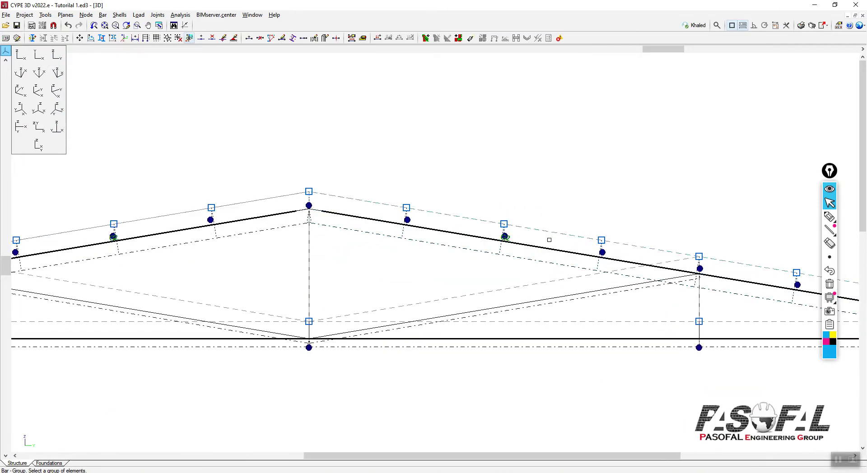
scroll(543, 197, "down", 3)
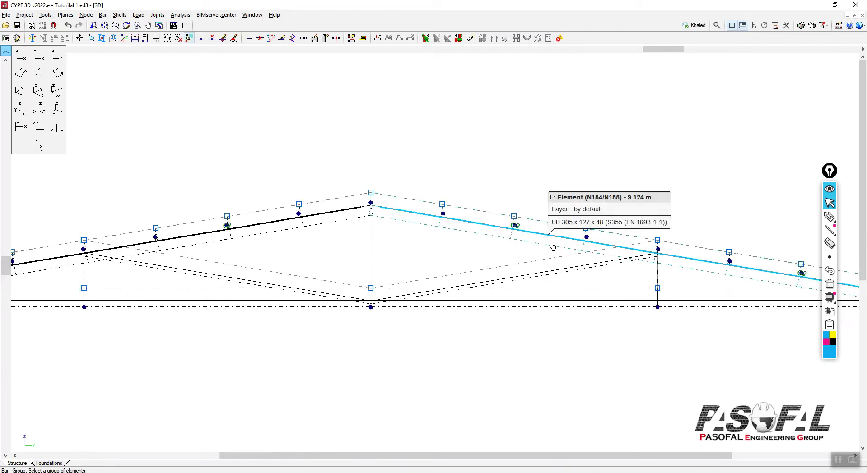
scroll(450, 224, "down", 1)
scroll(480, 205, "up", 3)
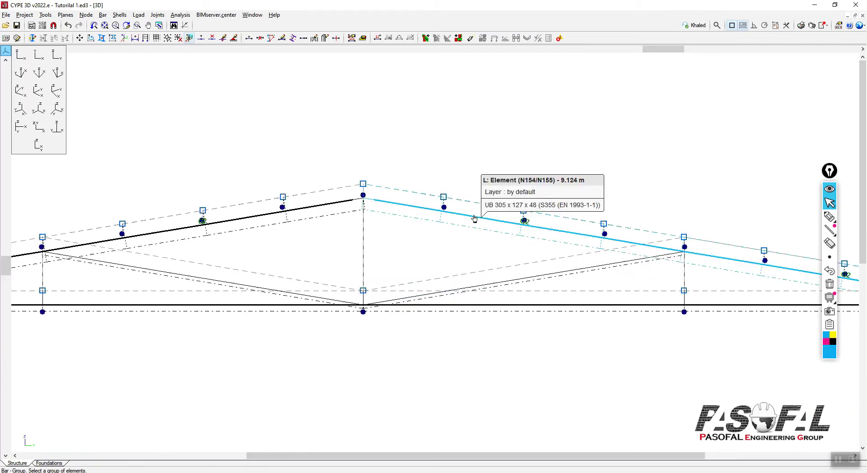
left_click_drag(488, 212, 481, 224)
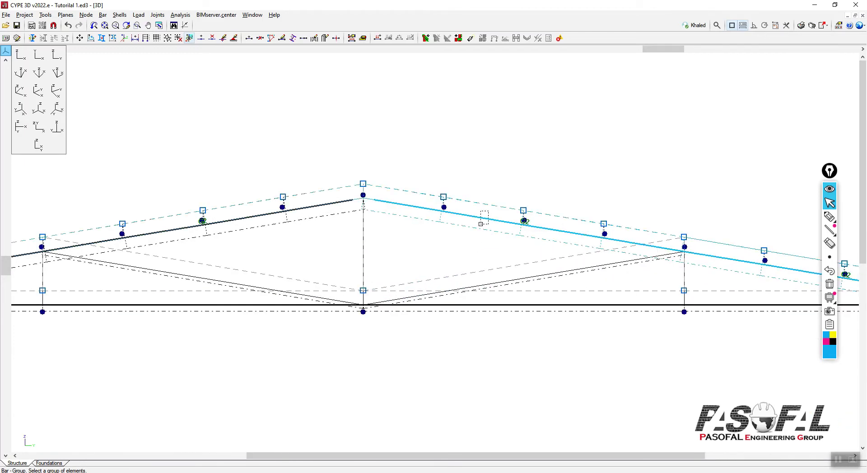
Remove the R 25 bracing group from the selection, keeping only the rafters of that roof slope.
left_click(38, 91)
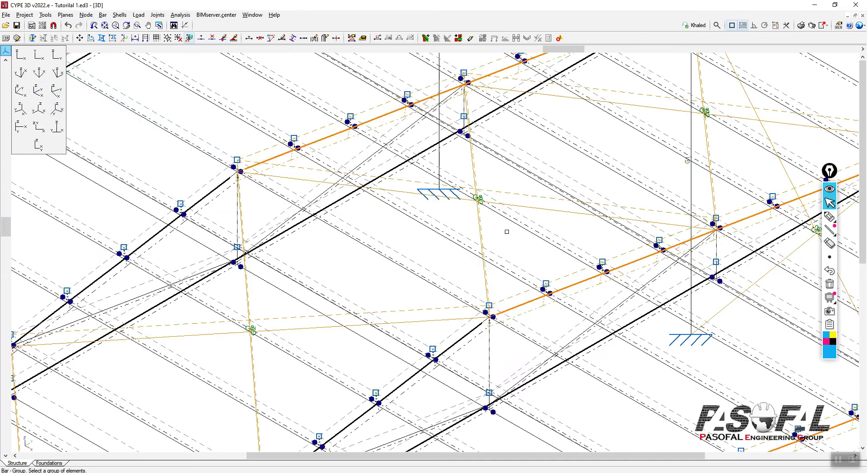
scroll(508, 232, "down", 2)
scroll(543, 204, "down", 1)
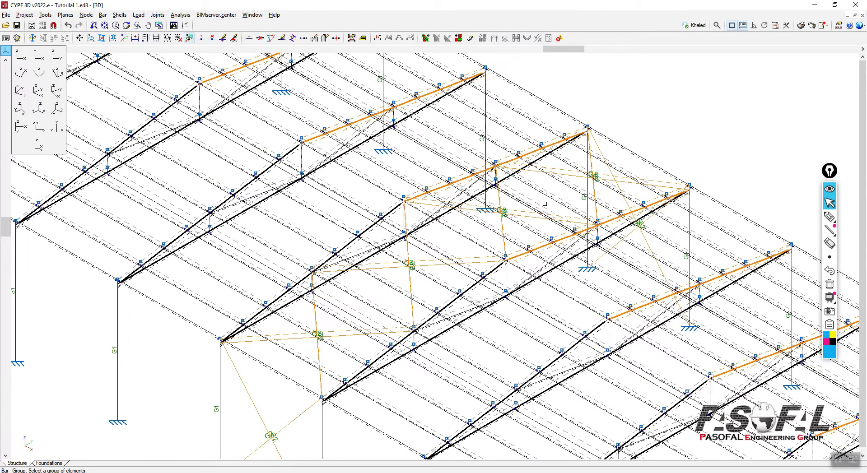
scroll(607, 168, "down", 3)
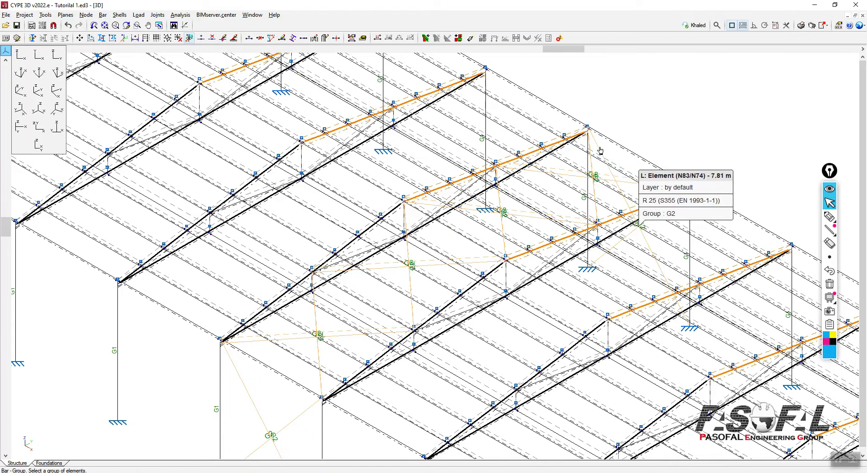
scroll(590, 149, "down", 5)
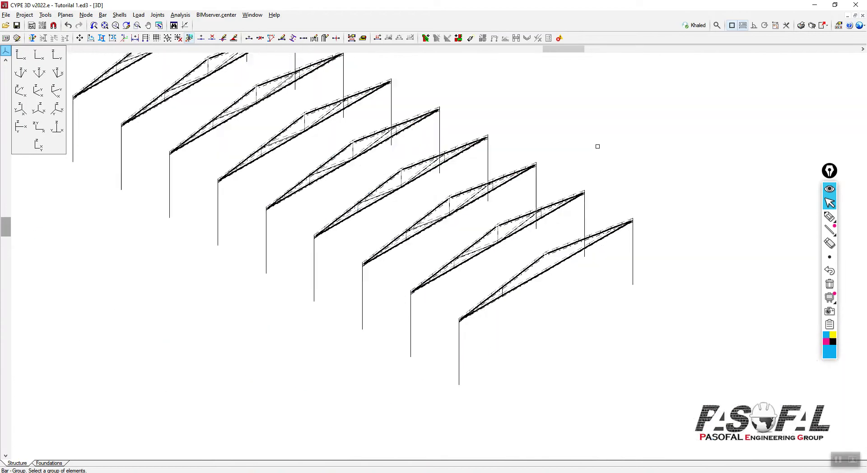
Add the opposite slope's rafters to the selection without the R 25 bracing and group the rafters of all frames.
left_click(57, 55)
scroll(466, 188, "up", 5)
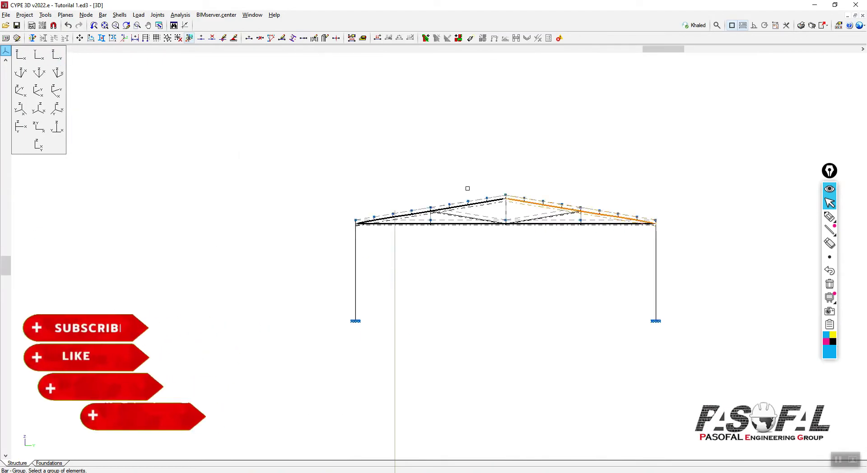
scroll(486, 189, "up", 1)
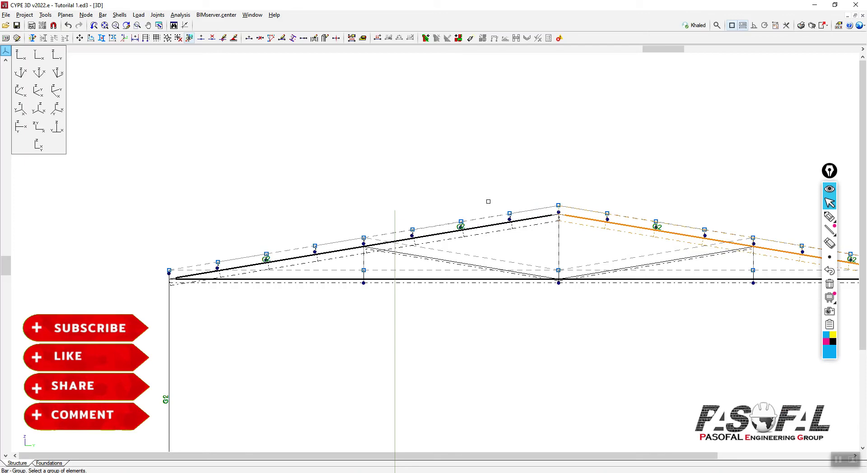
left_click(493, 199)
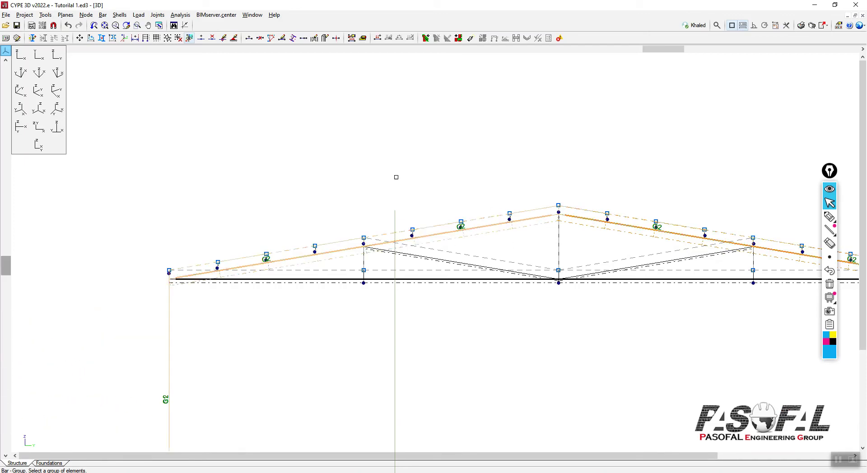
left_click(43, 96)
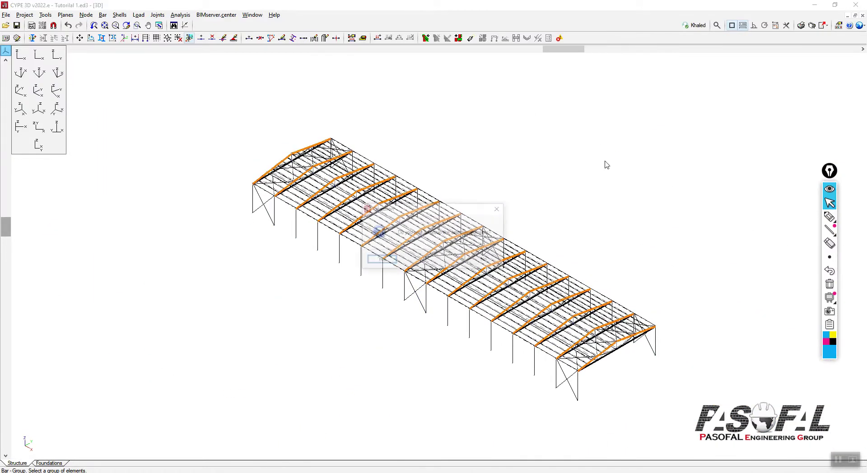
left_click(382, 259)
Select the horizontal bottom chords of all trusses in side elevation and group them.
scroll(421, 171, "up", 5)
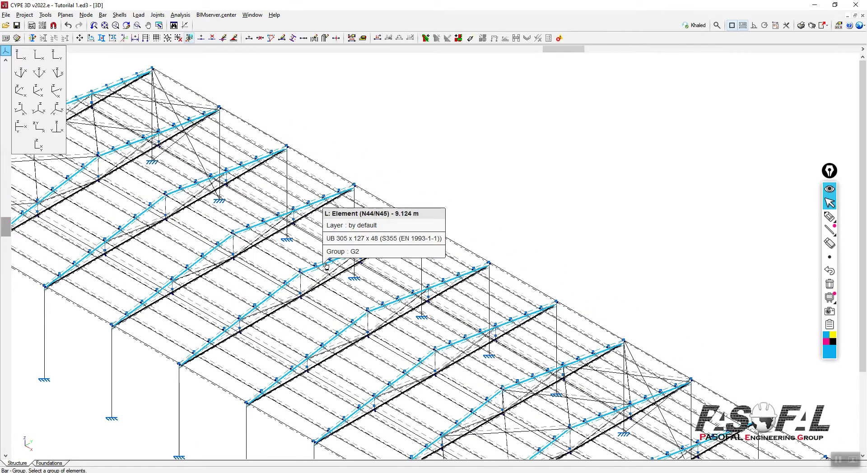
scroll(568, 101, "down", 2)
scroll(568, 101, "down", 2)
scroll(700, 348, "up", 4)
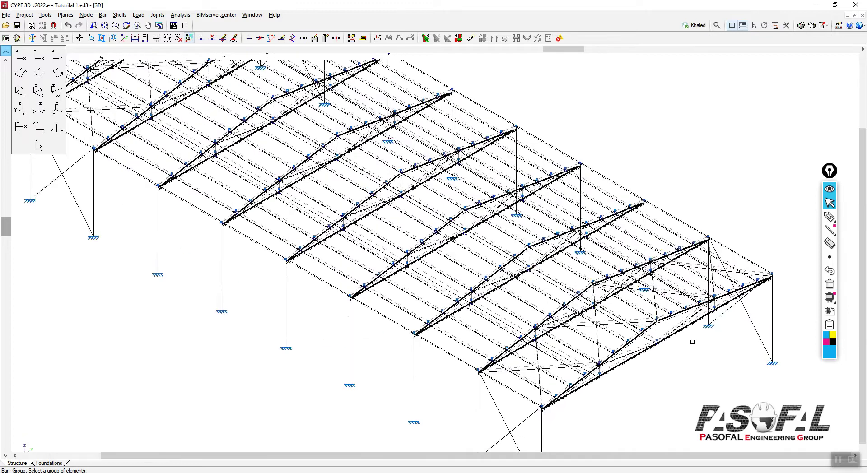
scroll(692, 342, "up", 3)
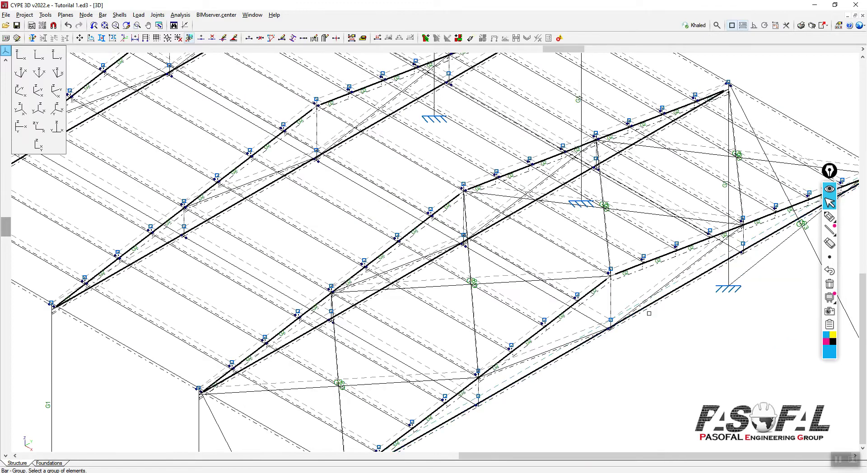
left_click(40, 71)
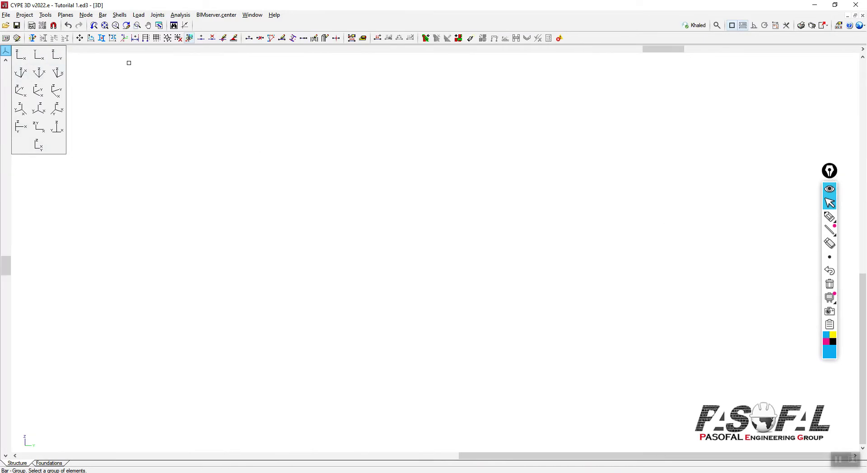
left_click(105, 26)
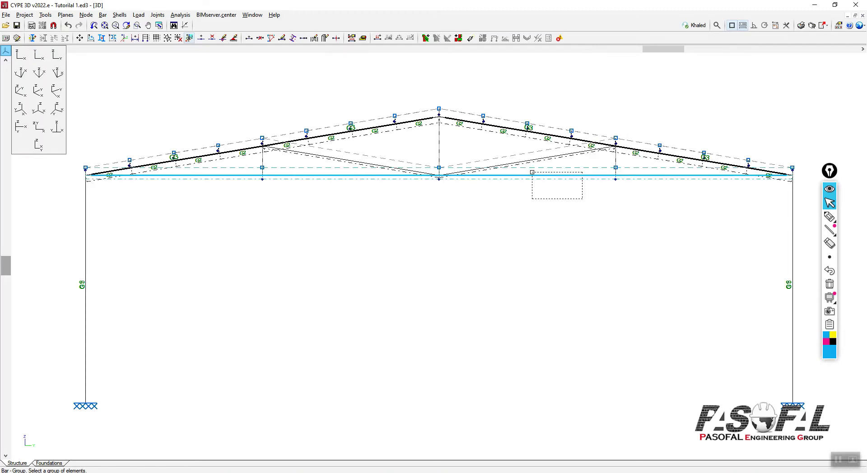
left_click(39, 91)
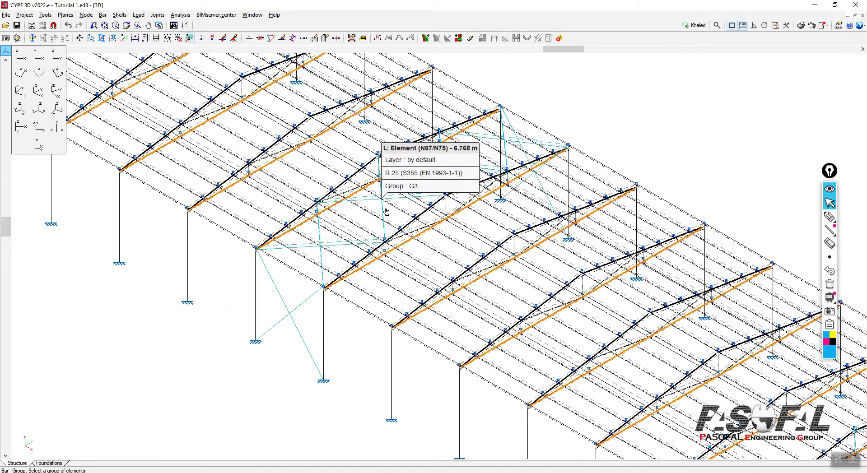
scroll(385, 209, "down", 1)
right_click(660, 161)
left_click(394, 259)
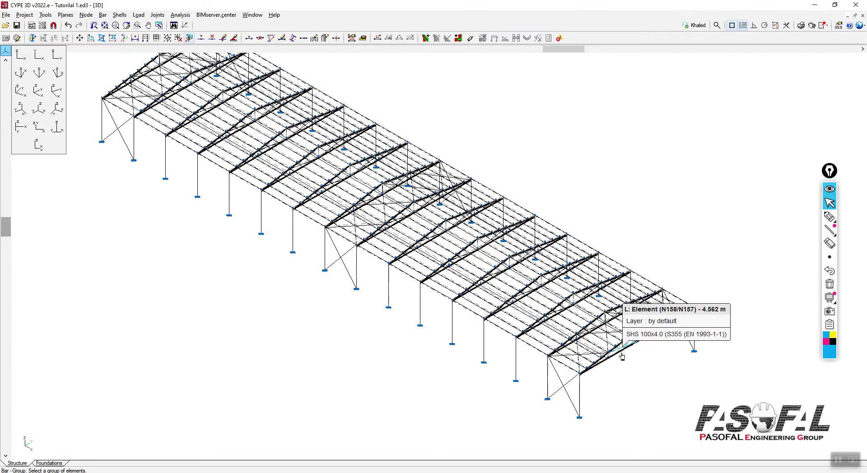
Select the SHS 100x4.0 diagonals and verticals between the top and bottom chords of all trusses in side elevation.
scroll(650, 354, "up", 3)
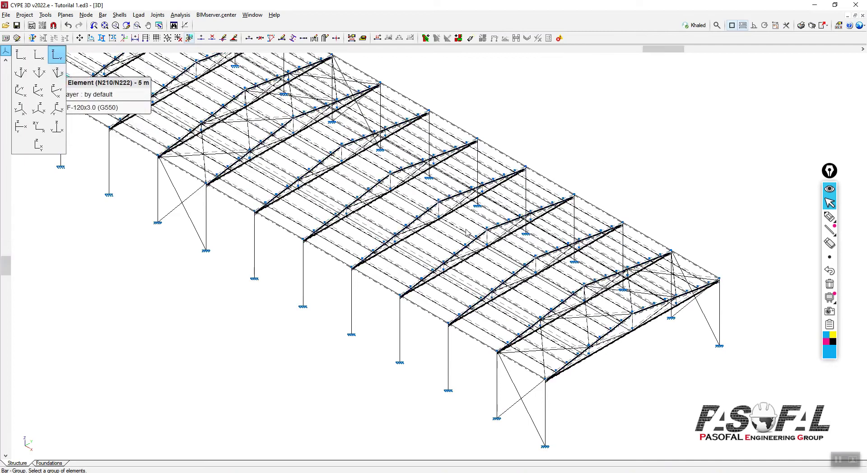
left_click(57, 55)
scroll(241, 88, "up", 6)
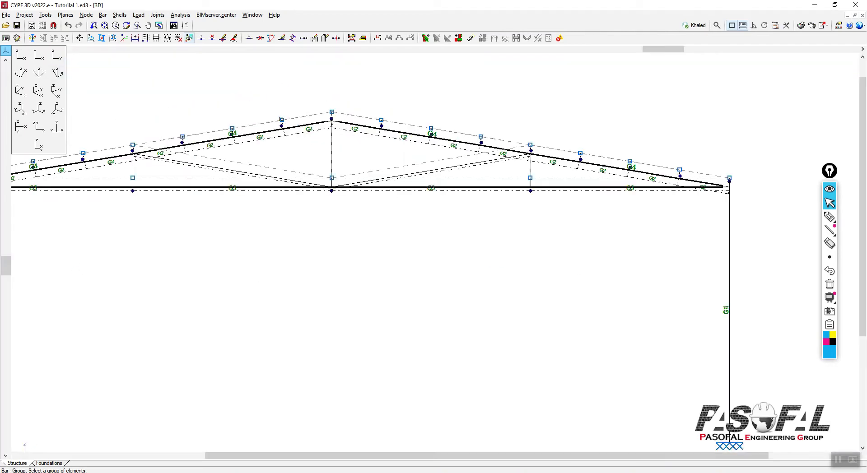
scroll(281, 118, "up", 3)
scroll(757, 153, "down", 2)
scroll(651, 180, "up", 1)
scroll(651, 178, "up", 1)
left_click_drag(595, 181, 389, 188)
left_click_drag(282, 185, 106, 183)
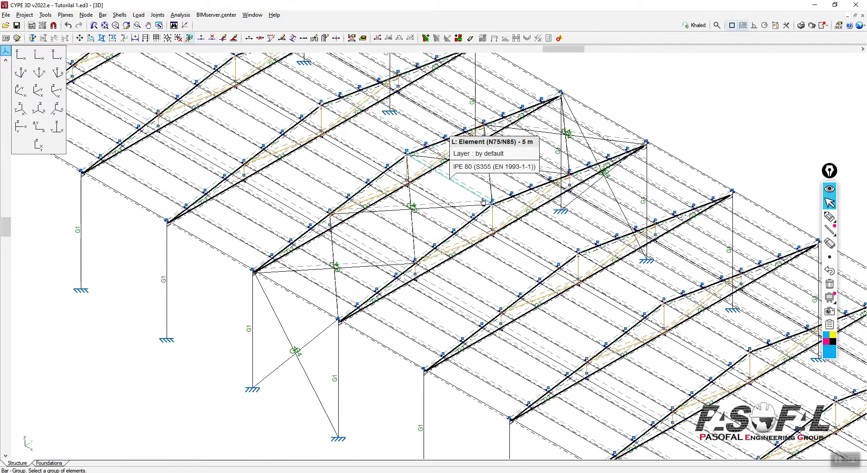
Check the selected truss web members along the whole hall in isometric view and group them.
scroll(465, 190, "down", 3)
scroll(456, 181, "down", 4)
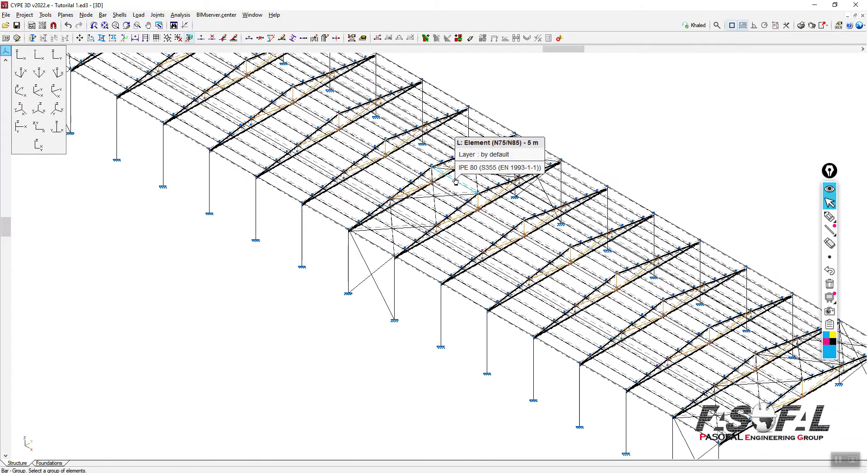
right_click(685, 191)
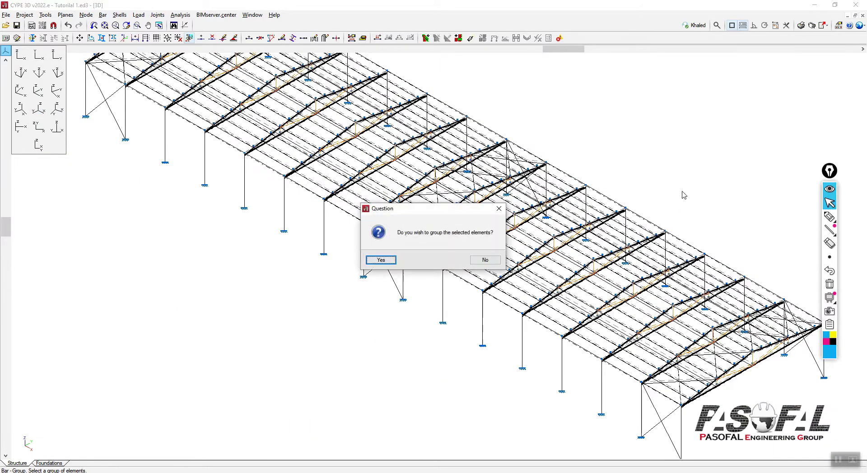
left_click(382, 261)
Select the UB 152 x 89 x 16 longitudinal eaves beams at both column heads in side elevation.
scroll(684, 177, "up", 3)
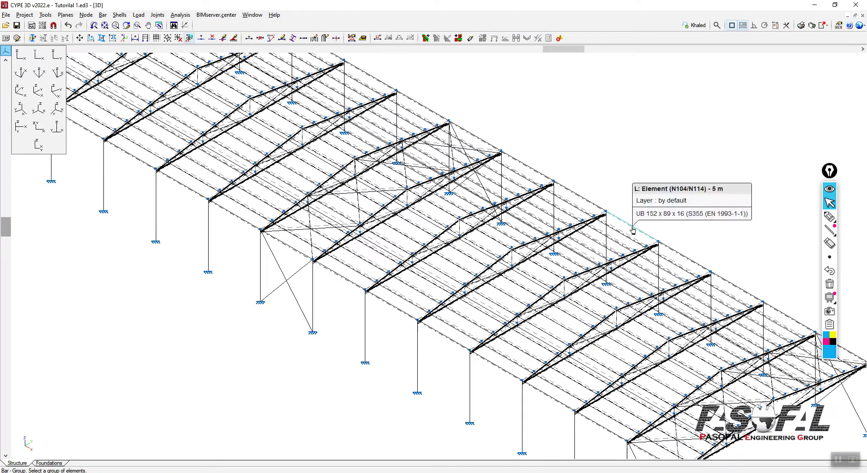
left_click(56, 55)
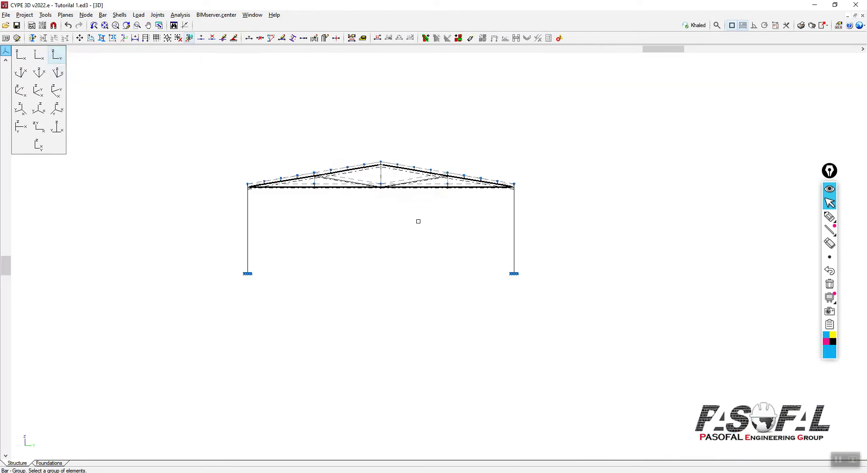
scroll(247, 175, "up", 2)
scroll(270, 185, "up", 3)
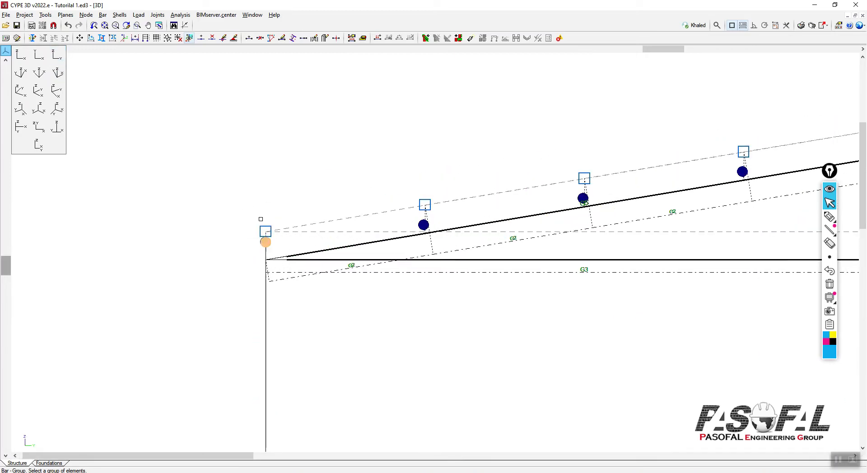
scroll(181, 217, "down", 5)
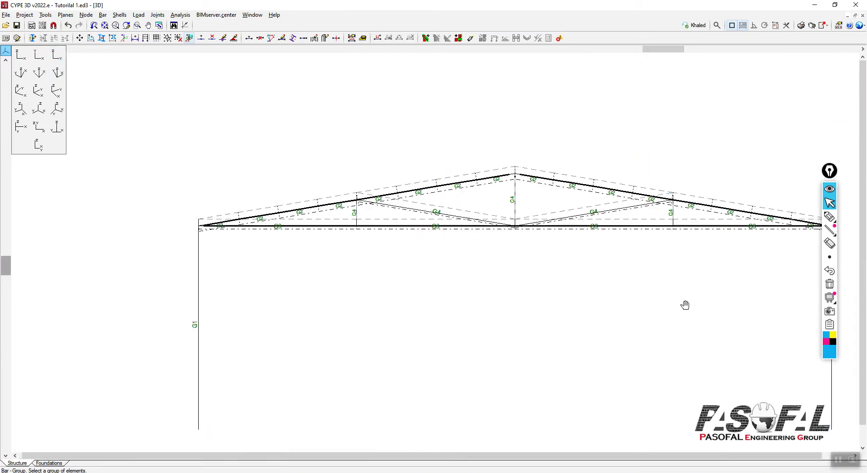
middle_click_drag(686, 306, 422, 304)
scroll(551, 219, "up", 3)
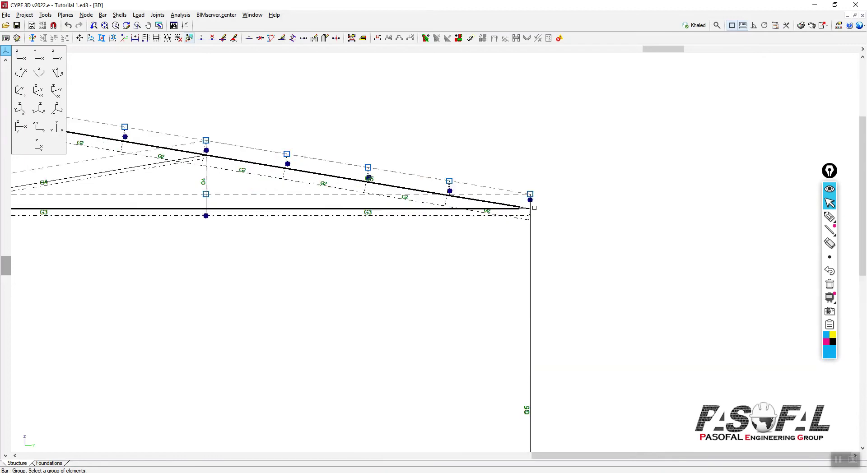
scroll(534, 208, "up", 1)
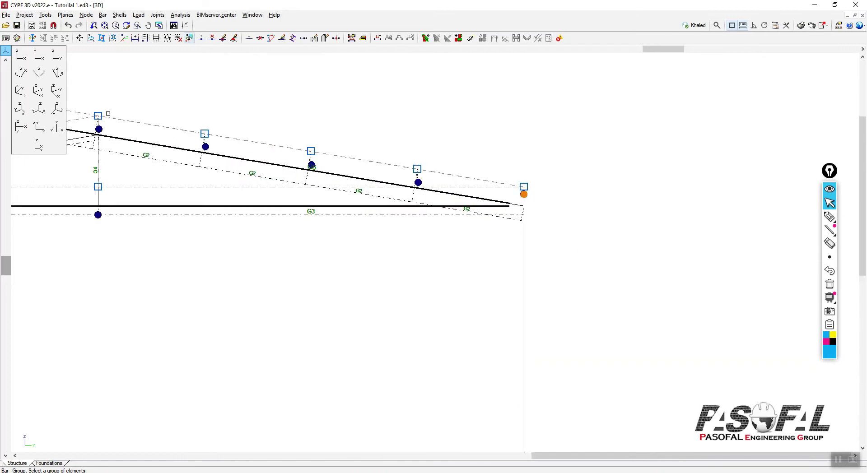
Check the selected eaves beams along both long sides in isometric view and group them.
left_click(39, 91)
scroll(549, 193, "down", 3)
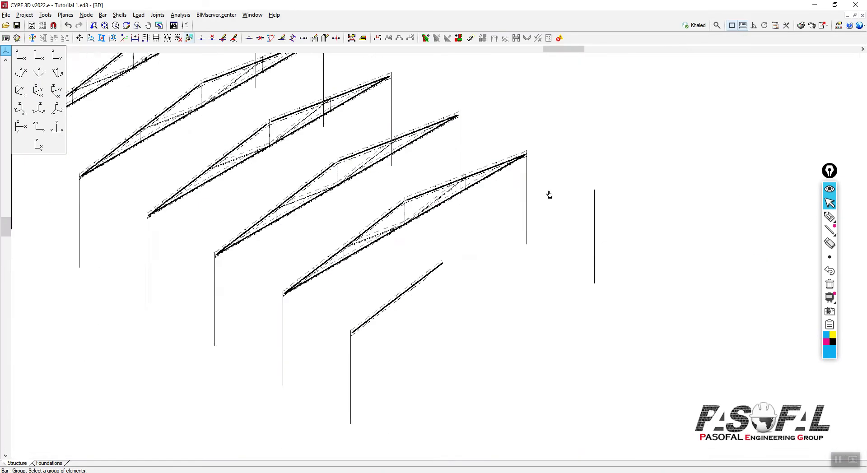
scroll(549, 194, "down", 2)
right_click(278, 346)
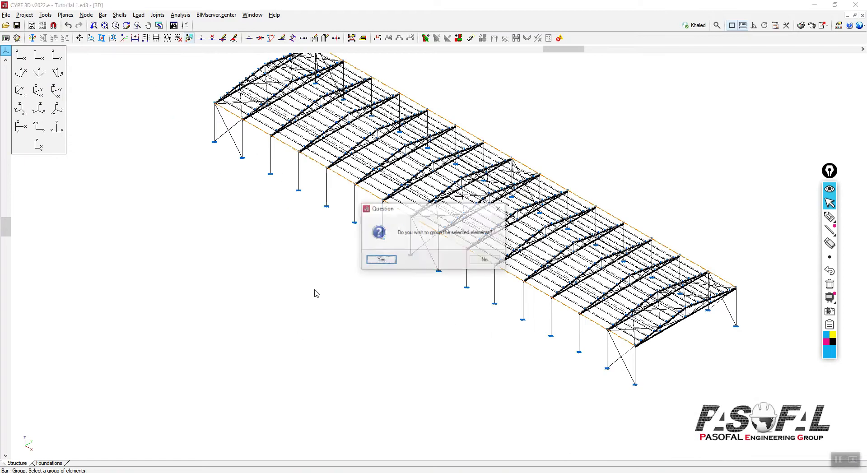
left_click_drag(411, 211, 278, 224)
left_click(244, 276)
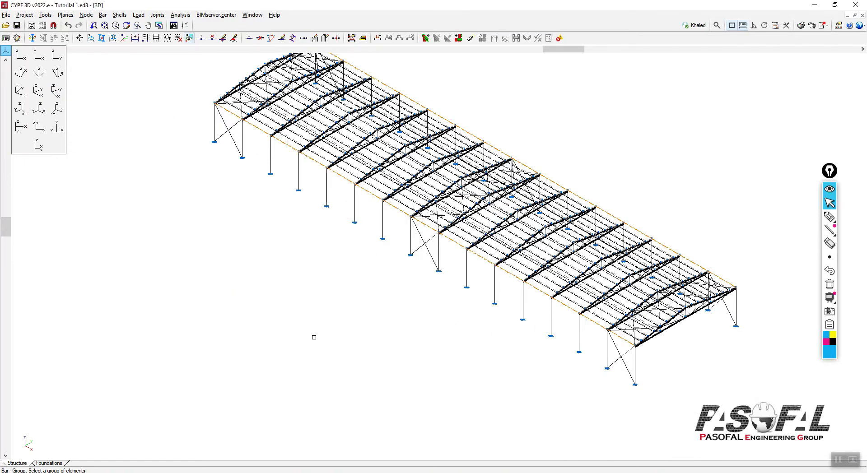
Select the CF-120x3.0 purlins along the first roof slope in side elevation, leaving out the eaves beam and the ridge bar.
scroll(315, 338, "down", 2)
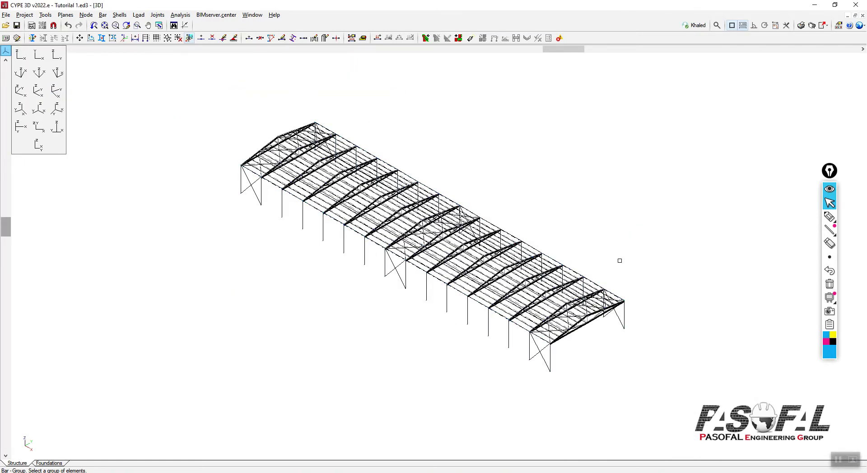
scroll(596, 331, "up", 1)
scroll(596, 330, "up", 4)
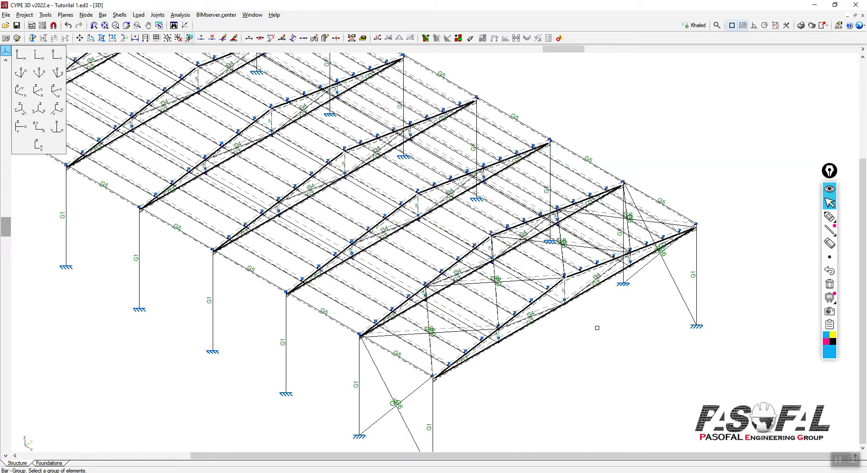
left_click(57, 56)
left_click(105, 25)
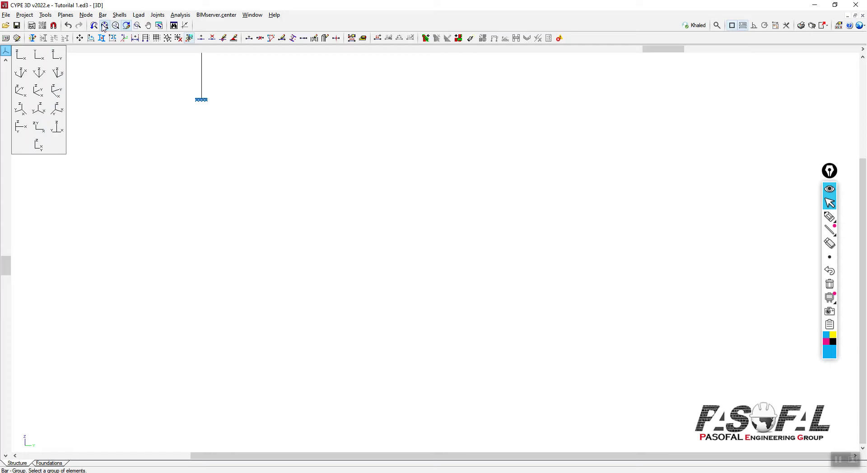
scroll(124, 146, "up", 4)
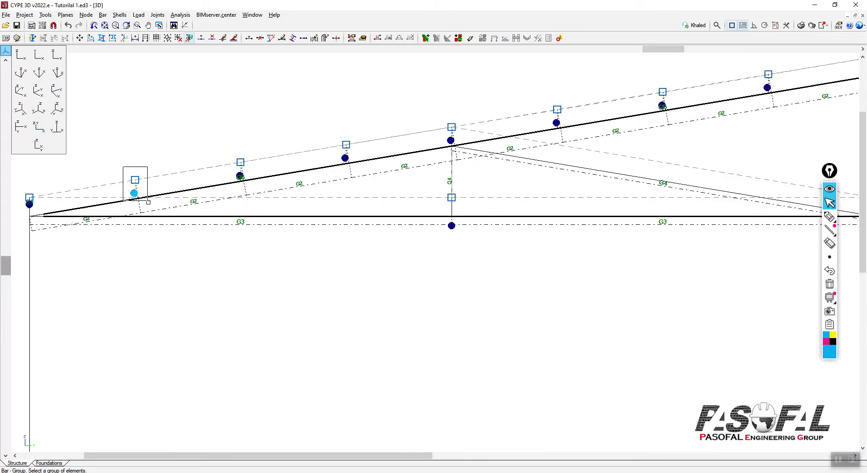
left_click(372, 185)
left_click(427, 116)
left_click(463, 152)
left_click(544, 96)
left_click(574, 140)
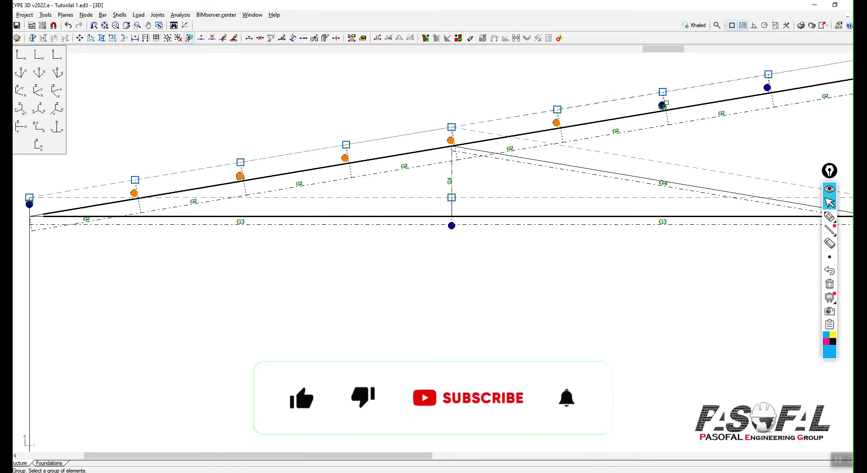
left_click(785, 112)
Add the purlins on the opposite roof slope to the selection, leaving out the ridge bar and the eaves beam.
middle_click_drag(762, 138, 203, 262)
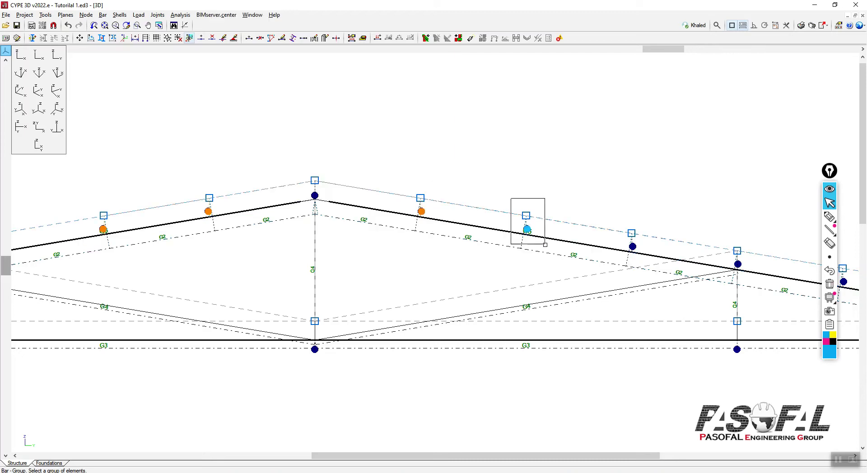
middle_click_drag(605, 230, 344, 194)
left_click(362, 212)
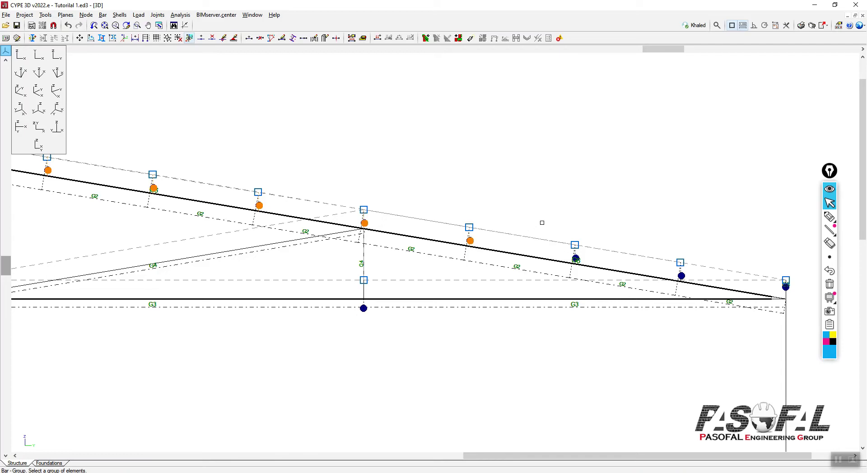
left_click(566, 244)
Check the selected purlins over the whole roof in isometric view and group them.
left_click(38, 91)
scroll(605, 252, "down", 3)
middle_click_drag(606, 251, 519, 197)
scroll(519, 197, "down", 3)
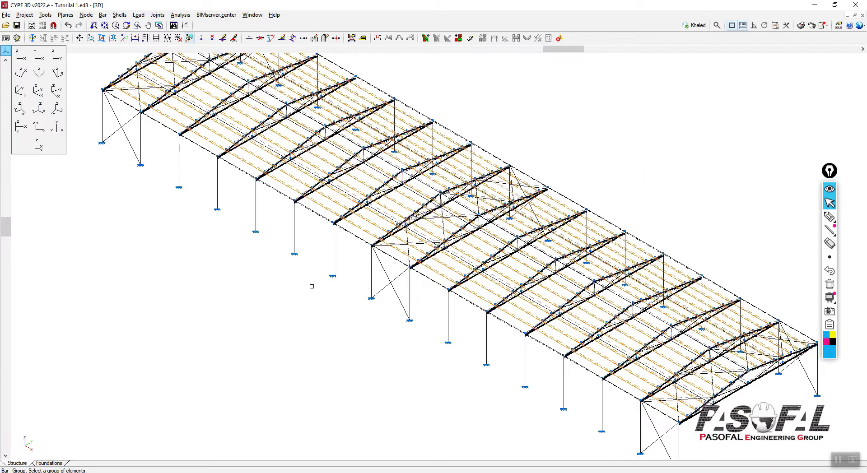
scroll(312, 286, "down", 1)
scroll(311, 286, "down", 1)
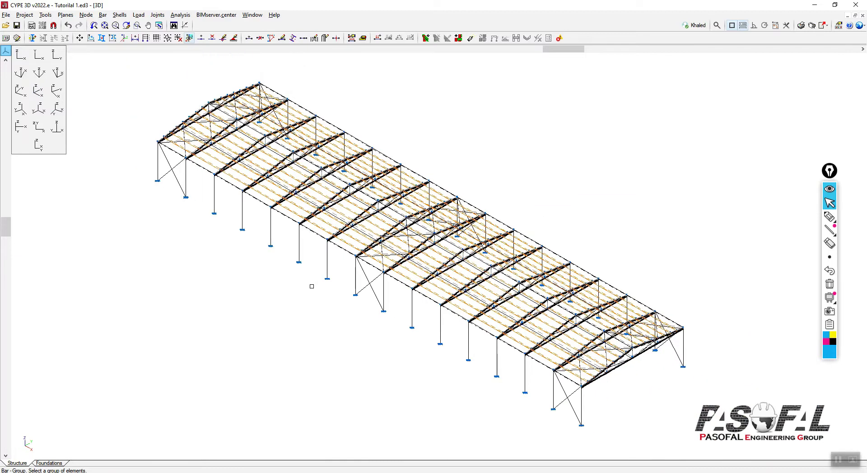
right_click(583, 150)
key("Return")
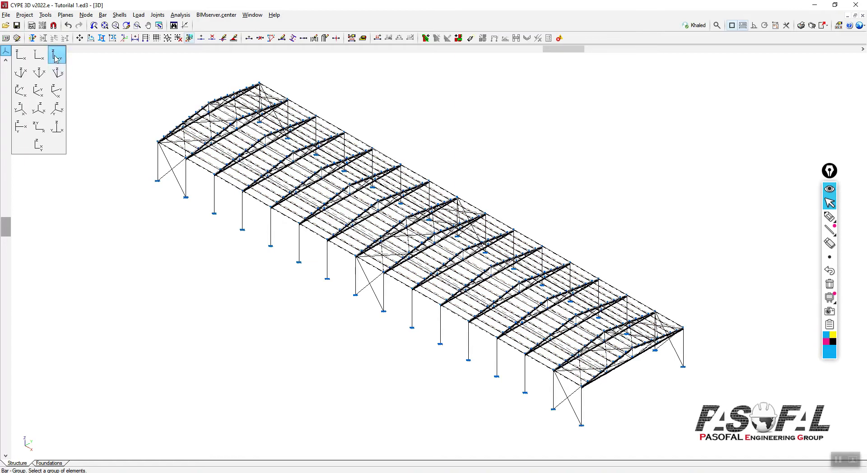
Select the longitudinal bars at bottom-chord level beneath the two outer truss verticals in side elevation.
left_click(54, 57)
scroll(384, 234, "up", 5)
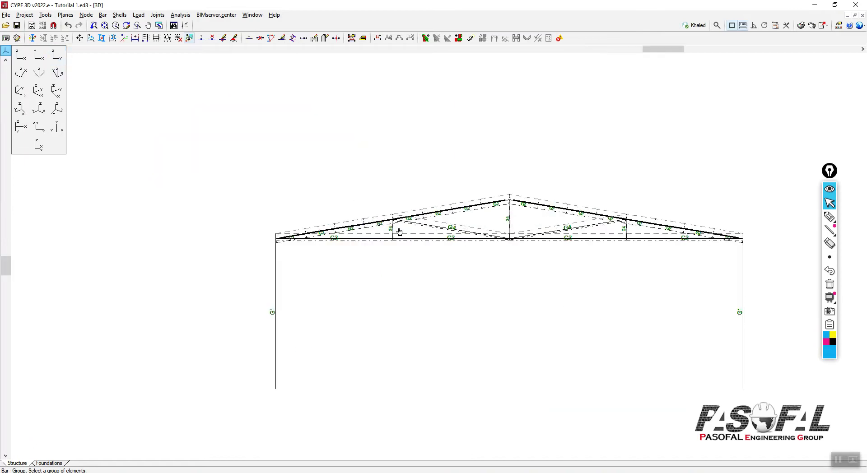
scroll(399, 232, "up", 5)
scroll(422, 264, "up", 4)
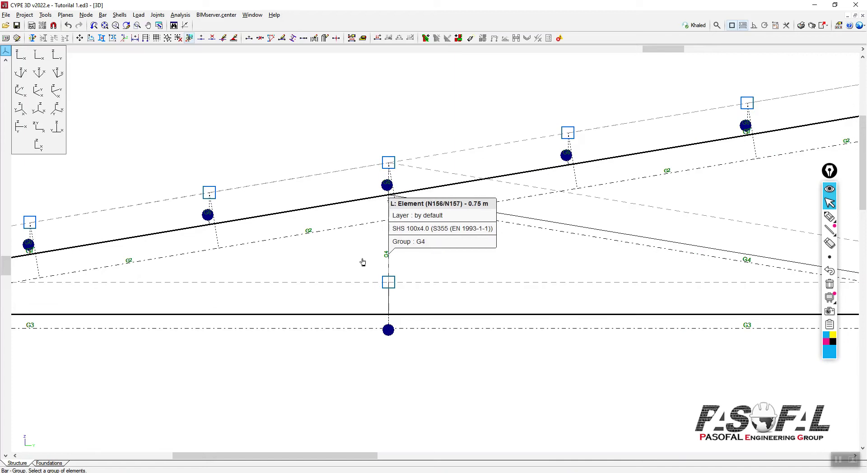
scroll(357, 263, "down", 2)
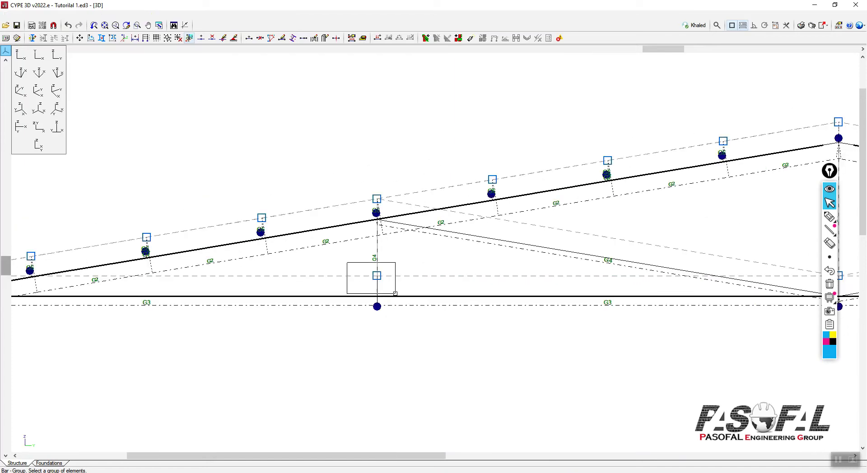
scroll(331, 322, "down", 4)
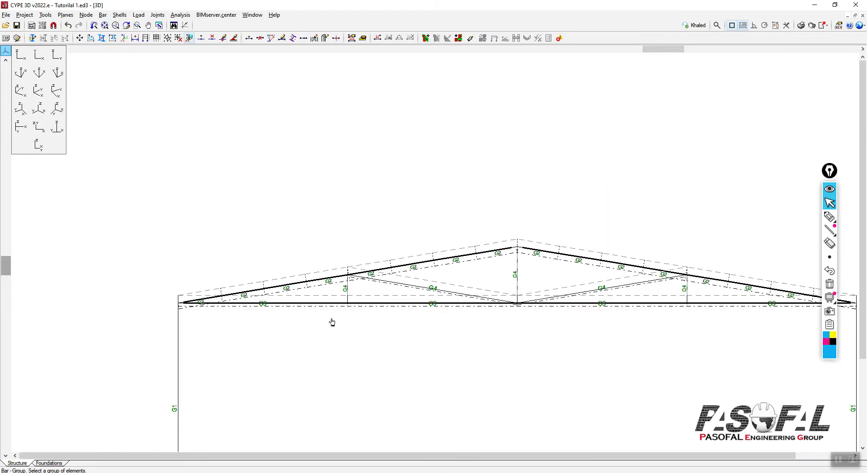
middle_click_drag(675, 333, 667, 311)
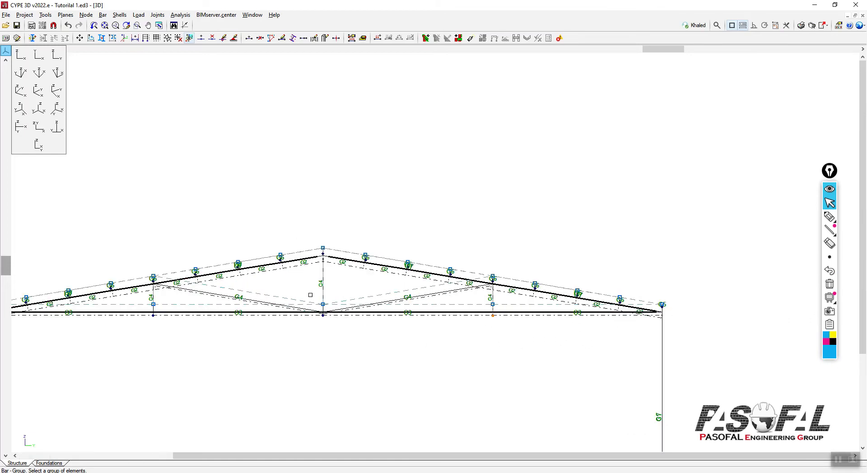
left_click(161, 325)
Check the selected bottom-chord-level longitudinal bars in isometric view and group them.
left_click(39, 91)
scroll(536, 171, "down", 1)
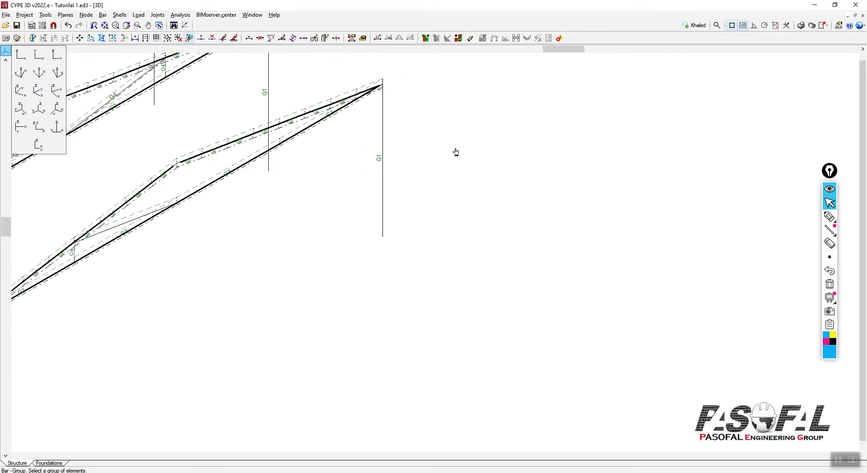
scroll(456, 152, "down", 3)
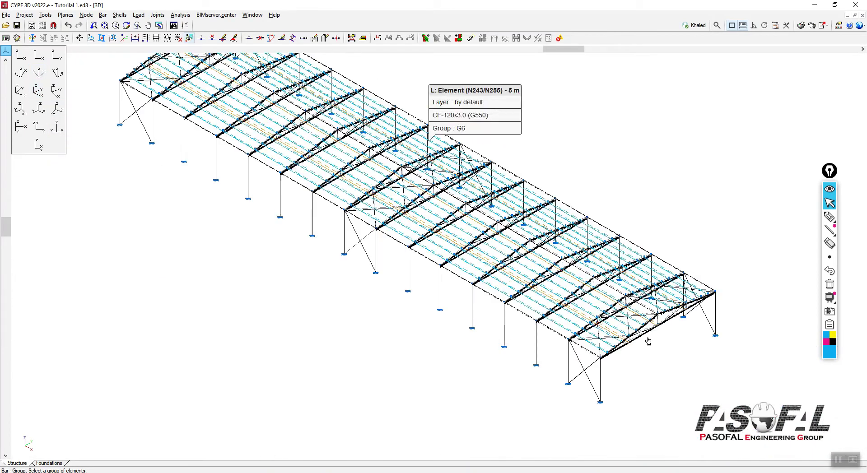
right_click(144, 248)
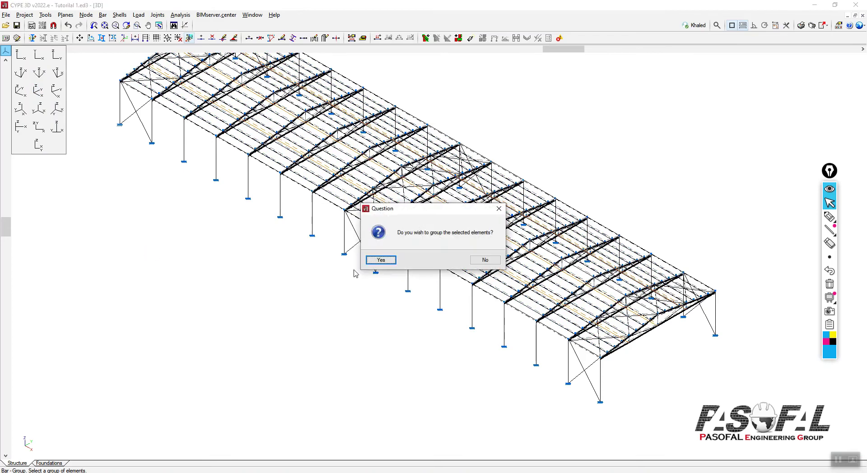
left_click(381, 261)
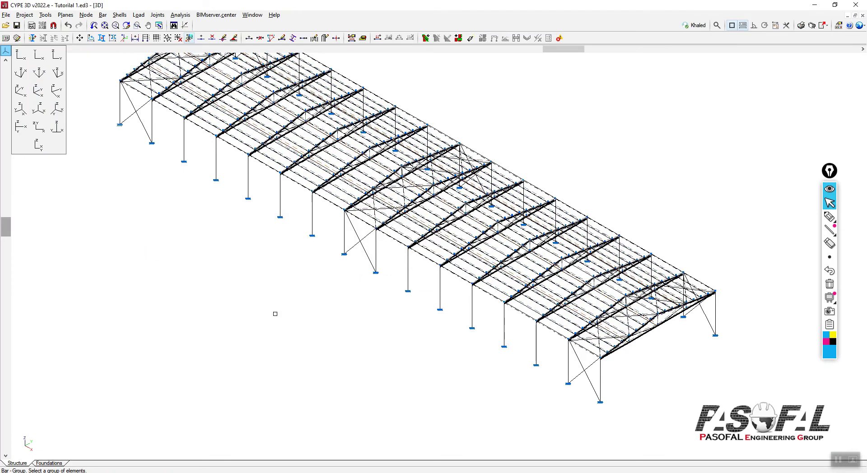
scroll(723, 283, "up", 3)
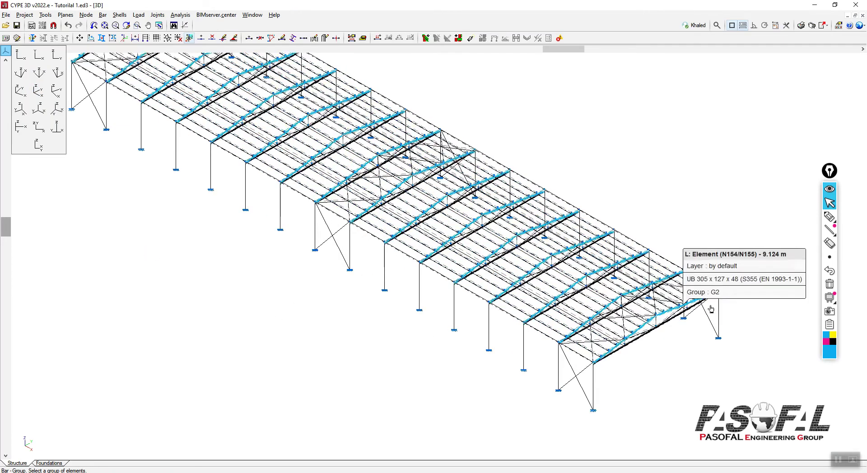
scroll(725, 281, "up", 6)
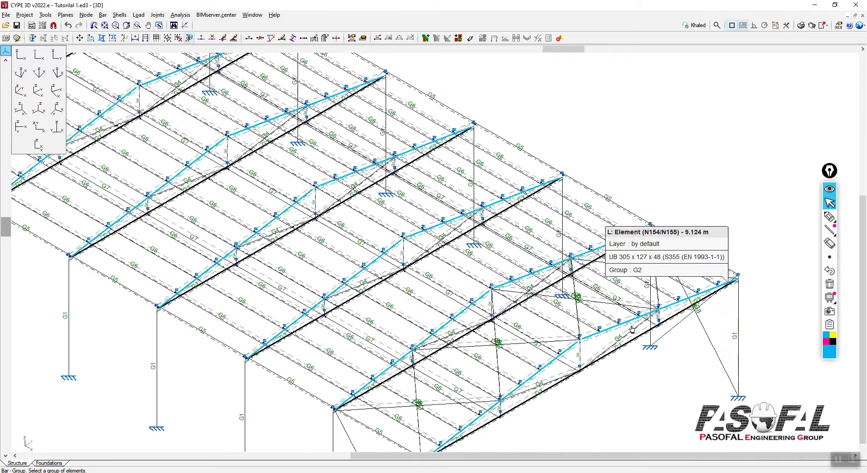
scroll(472, 325, "down", 2)
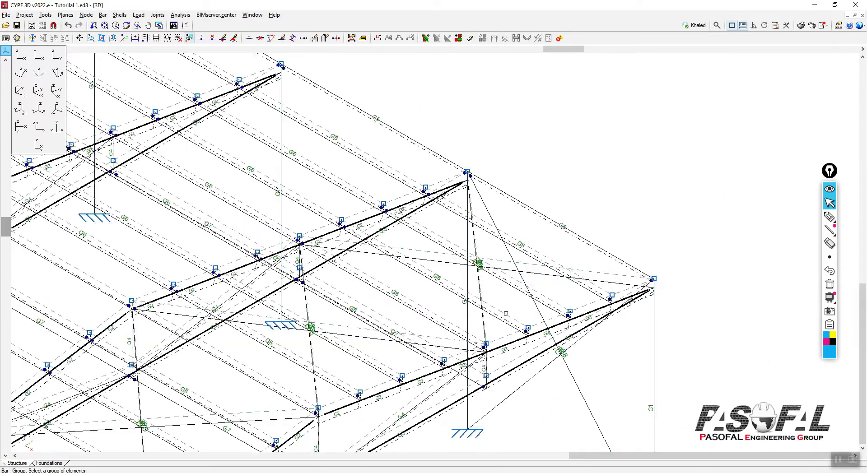
scroll(318, 434, "up", 1)
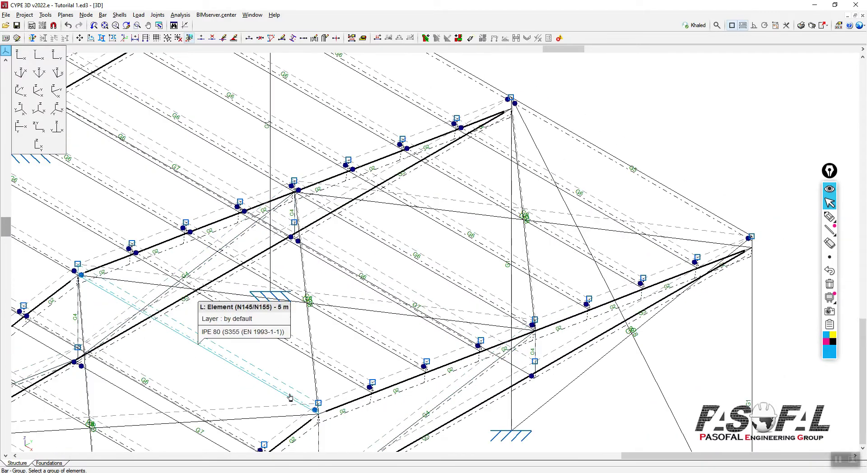
scroll(521, 288, "down", 5)
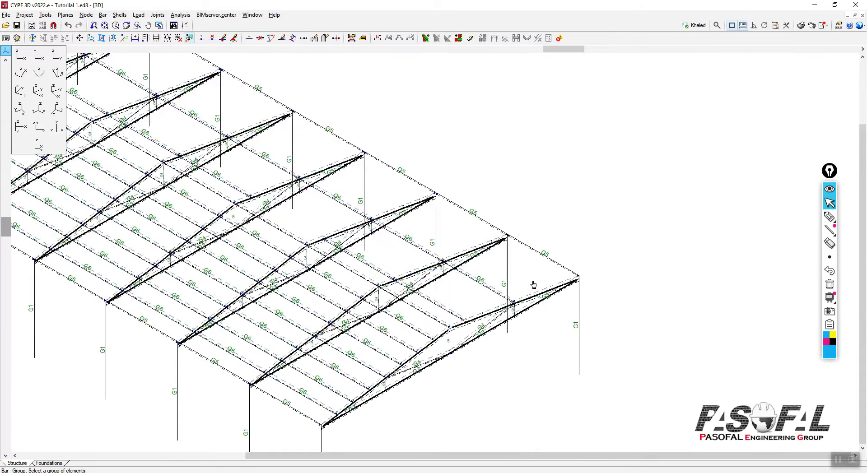
left_click(56, 72)
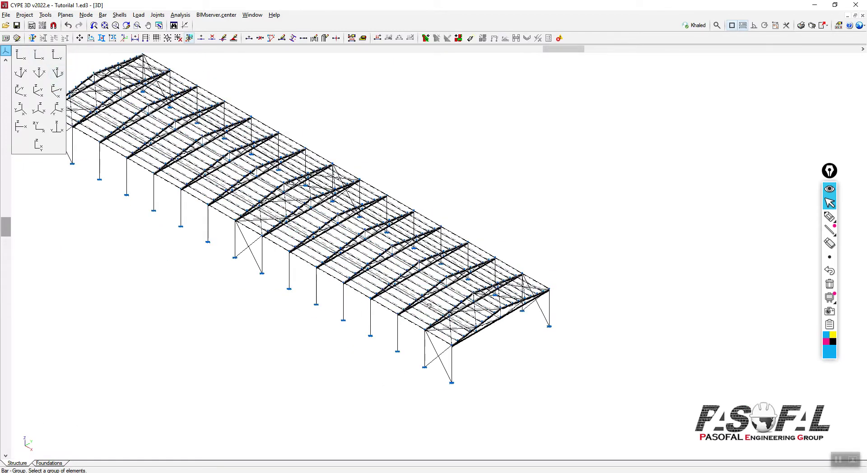
left_click(58, 56)
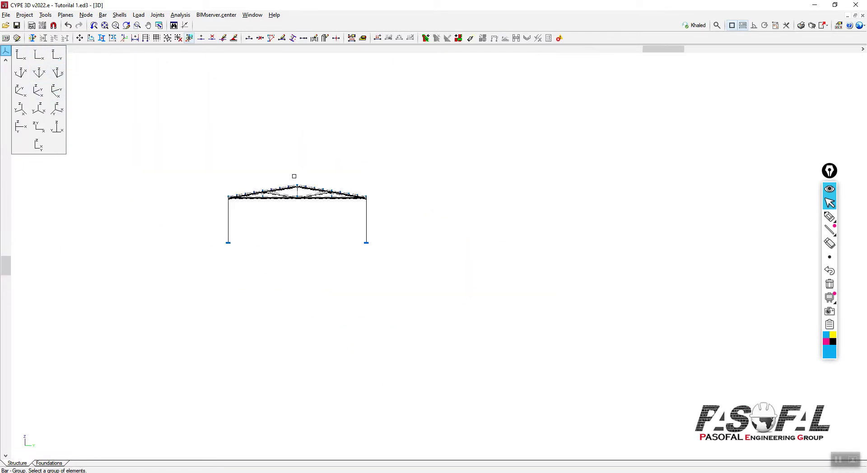
scroll(295, 178, "up", 6)
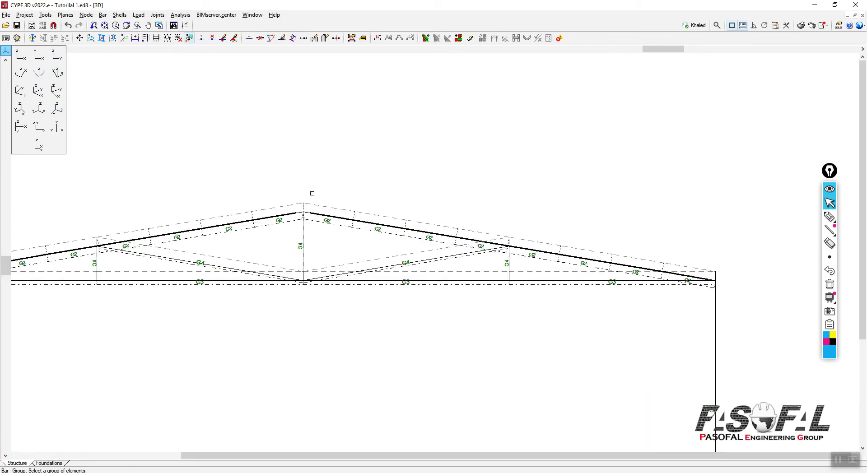
scroll(312, 194, "up", 2)
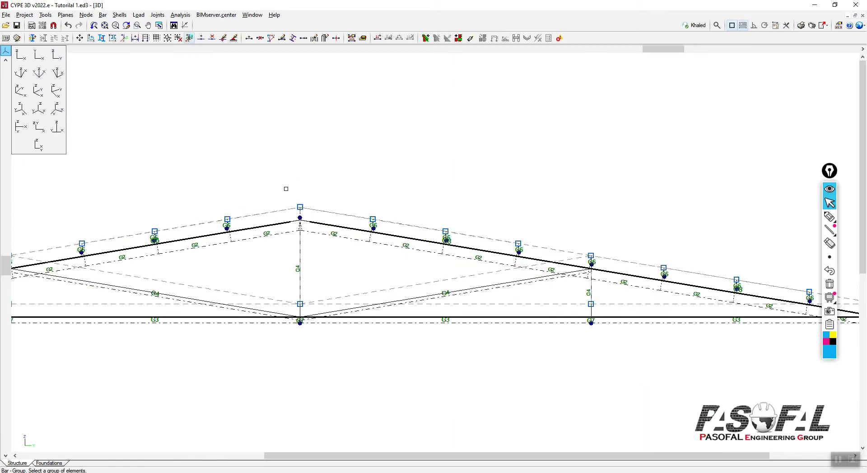
left_click(40, 91)
scroll(363, 215, "down", 6)
Delete the longitudinal ridge bars along the whole hall, selecting them in side elevation and checking them in isometric view.
left_click(103, 15)
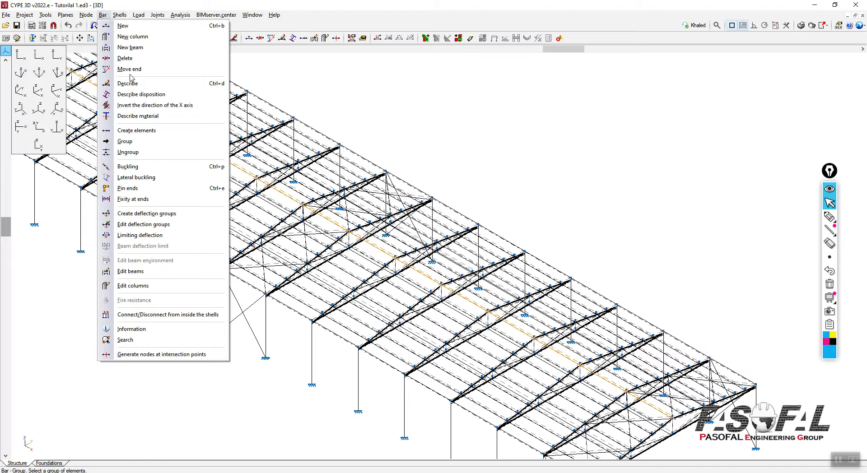
left_click(125, 58)
left_click(57, 55)
scroll(254, 210, "up", 6)
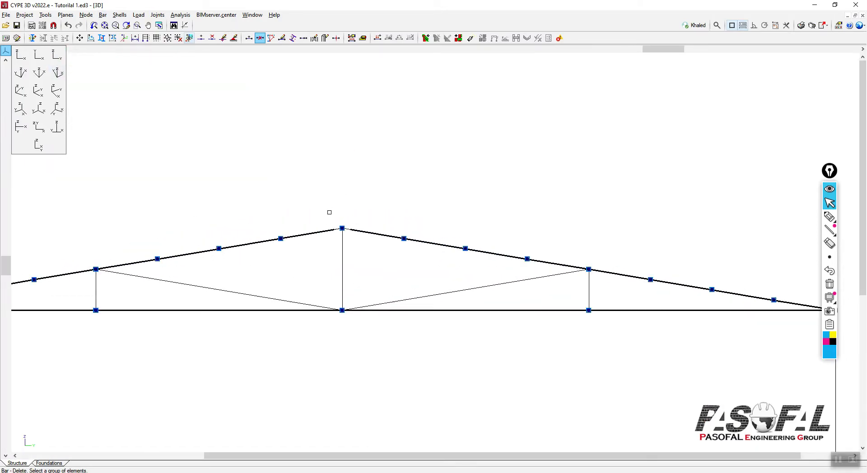
left_click(38, 91)
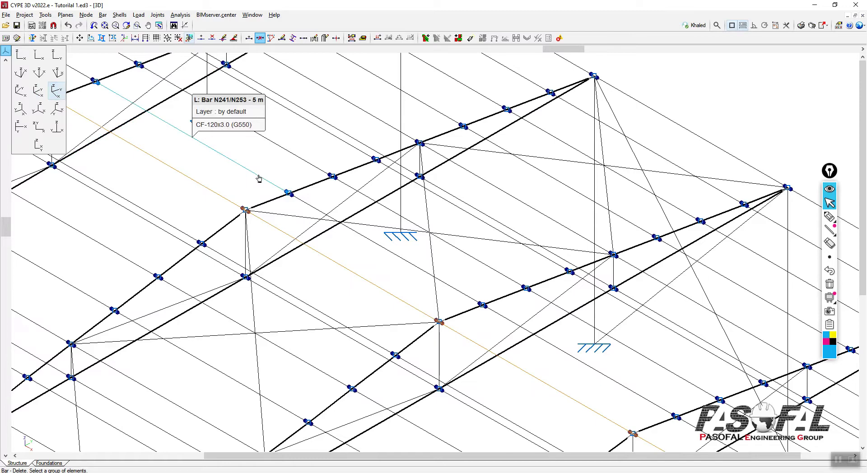
scroll(520, 138, "down", 4)
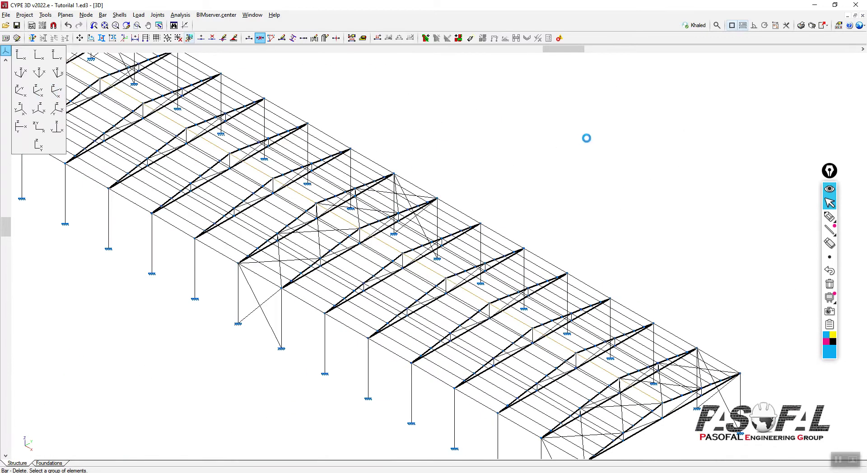
scroll(276, 195, "up", 5)
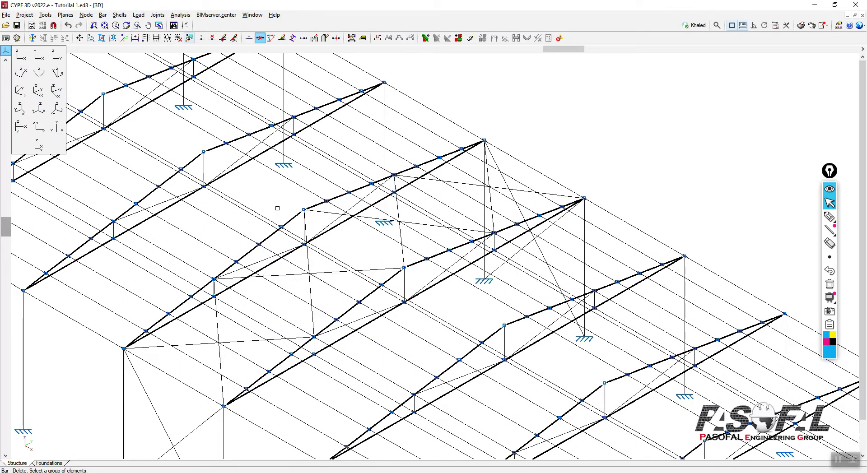
scroll(276, 196, "down", 5)
scroll(564, 352, "up", 5)
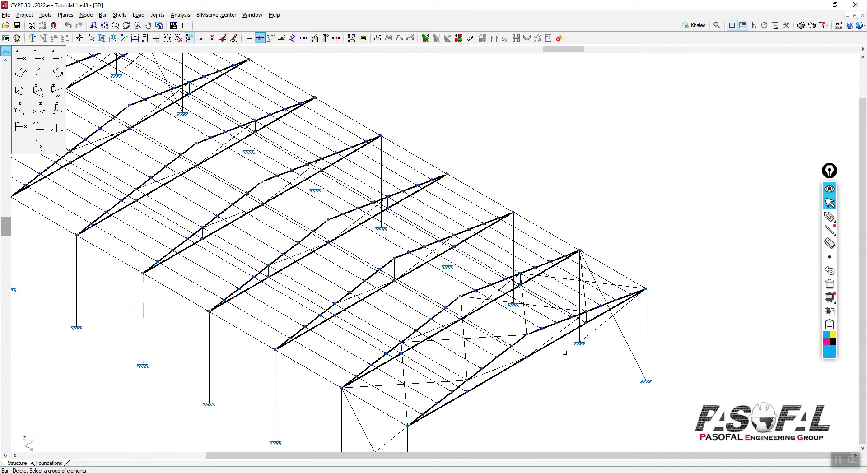
Start Copy elements and select the line of purlins nearest the ridge on one roof slope in side elevation.
left_click(57, 58)
left_click(138, 26)
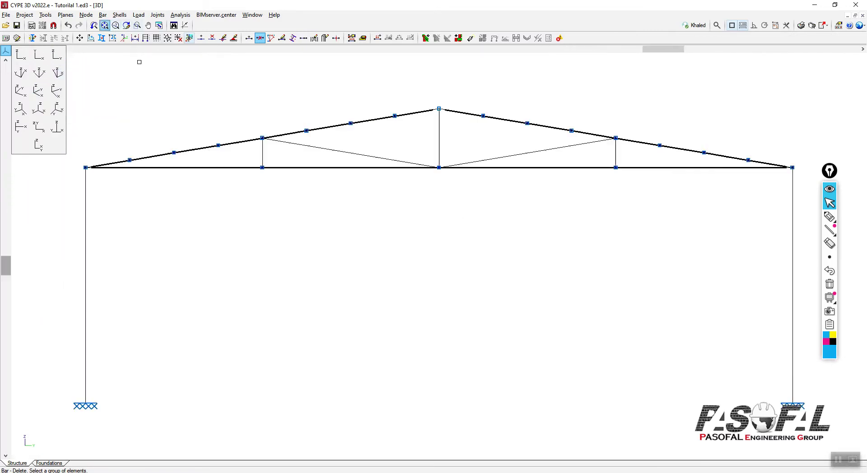
scroll(479, 98, "up", 4)
scroll(392, 108, "up", 1)
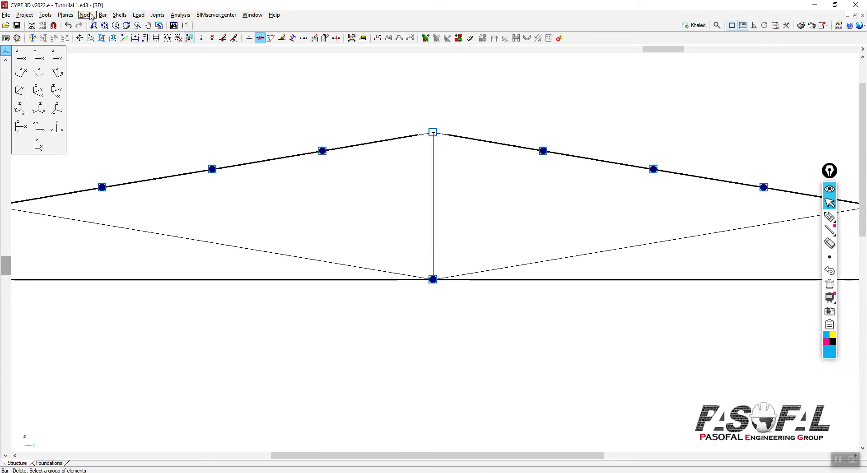
left_click(46, 15)
left_click(72, 118)
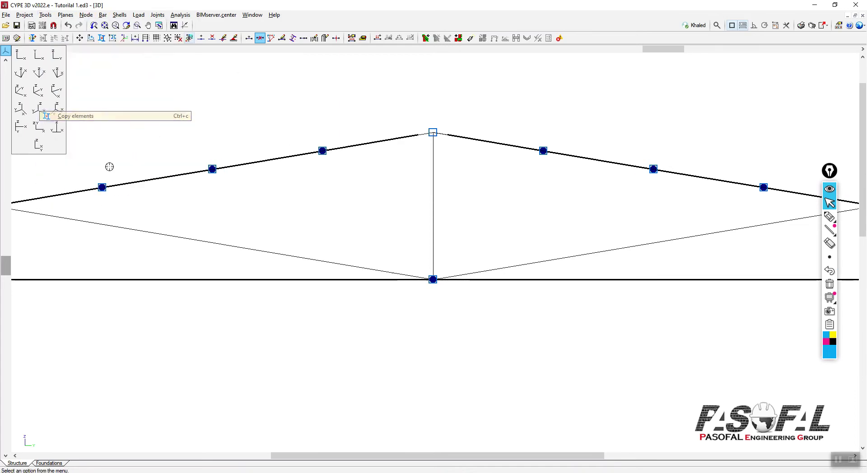
key("Return")
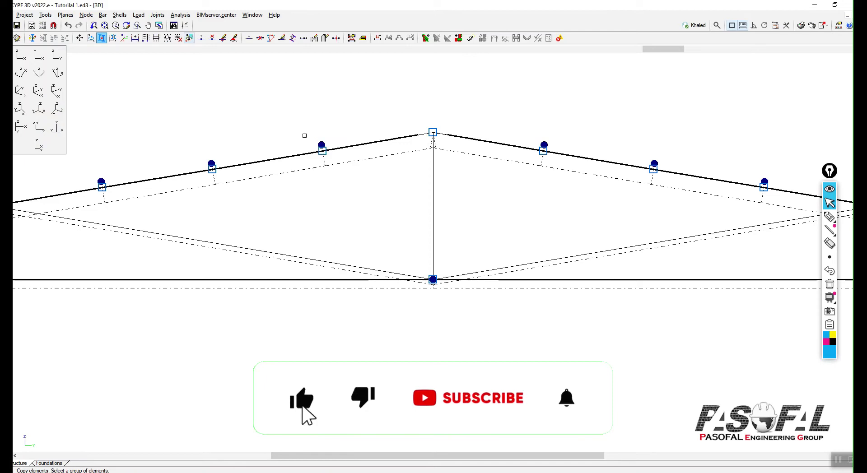
left_click_drag(304, 128, 342, 173)
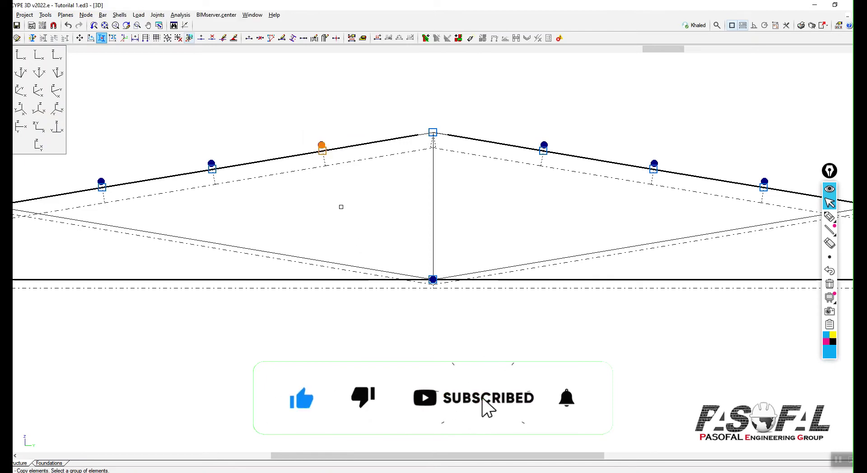
Check the selected purlin line along the hall in isometric view and confirm it as the elements to copy.
left_click(57, 109)
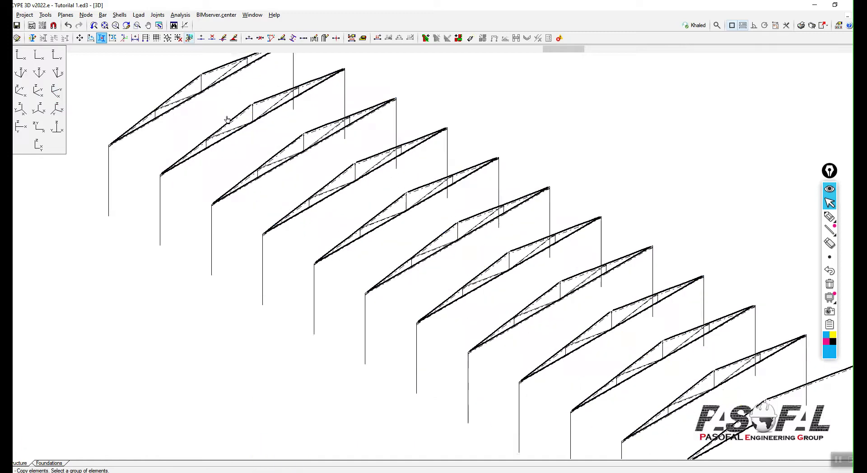
left_click(57, 56)
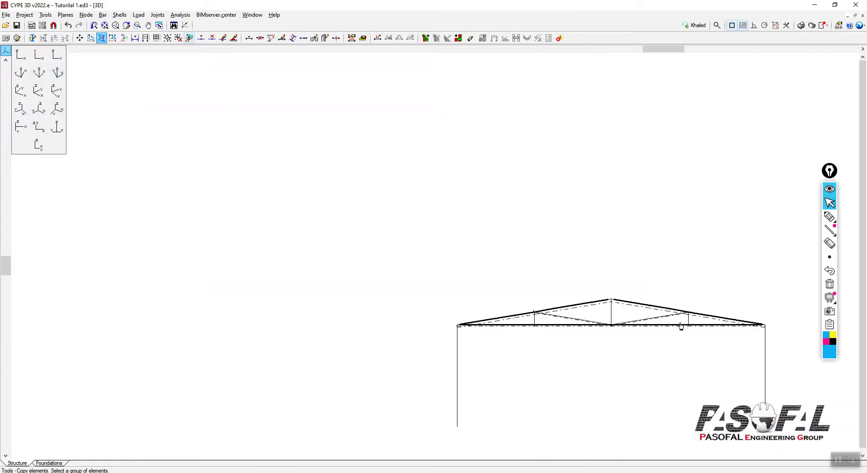
left_click(39, 91)
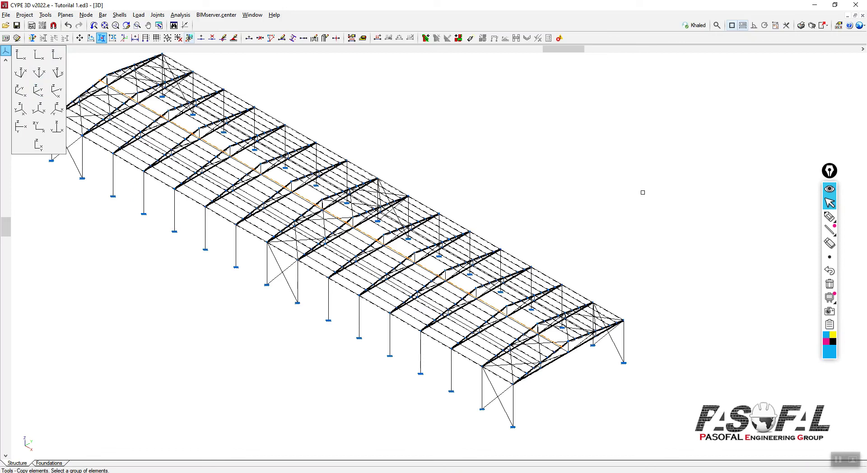
right_click(625, 256)
scroll(565, 343, "up", 6)
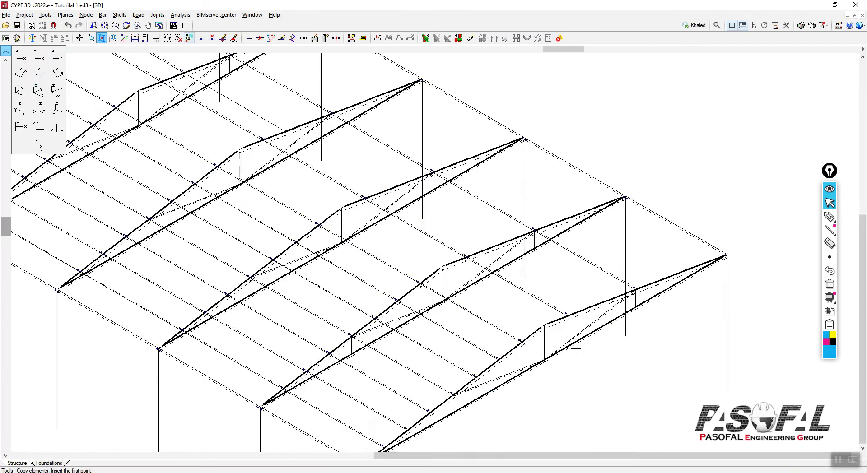
Copy the selected purlin line nearest the ridge to points beside the ridge on both slopes, placing the second copy 0.3 m from the ridge.
scroll(545, 341, "up", 4)
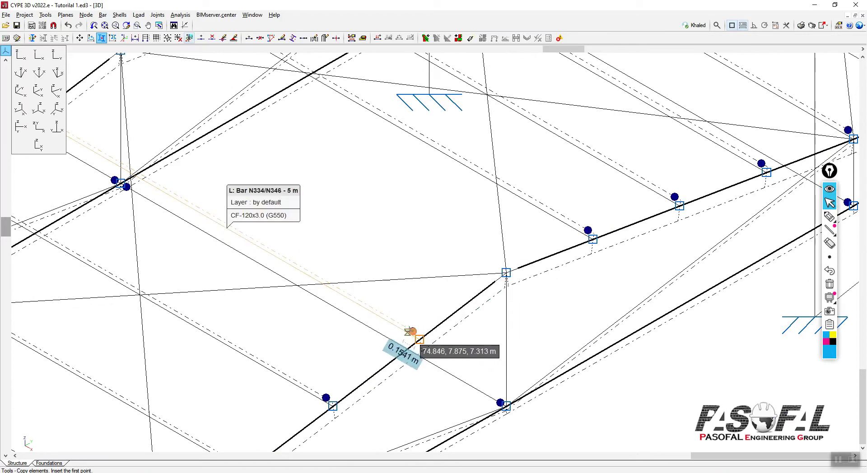
left_click(419, 340)
scroll(488, 286, "up", 3)
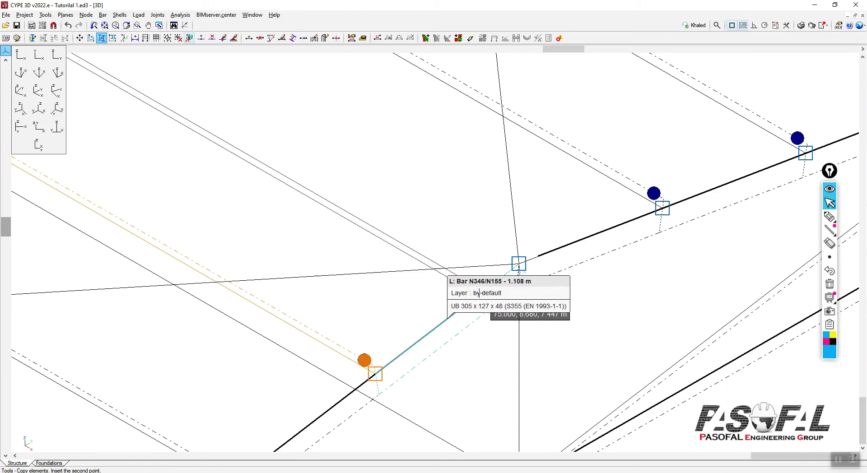
left_click(479, 293)
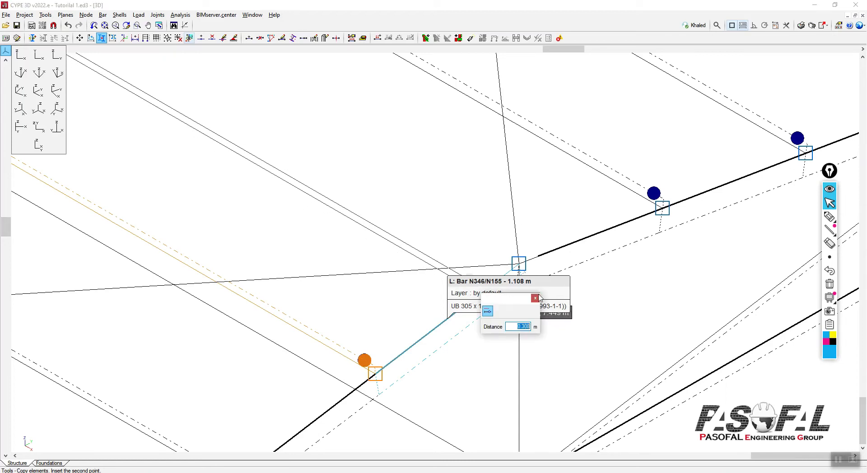
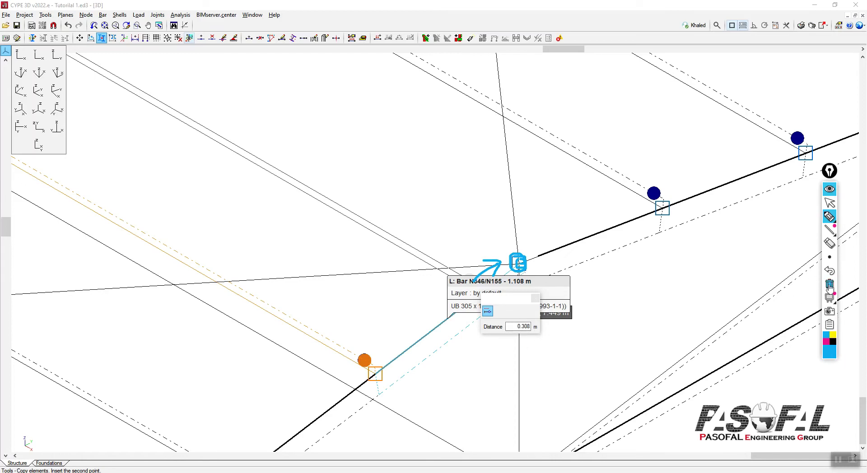
left_click(830, 284)
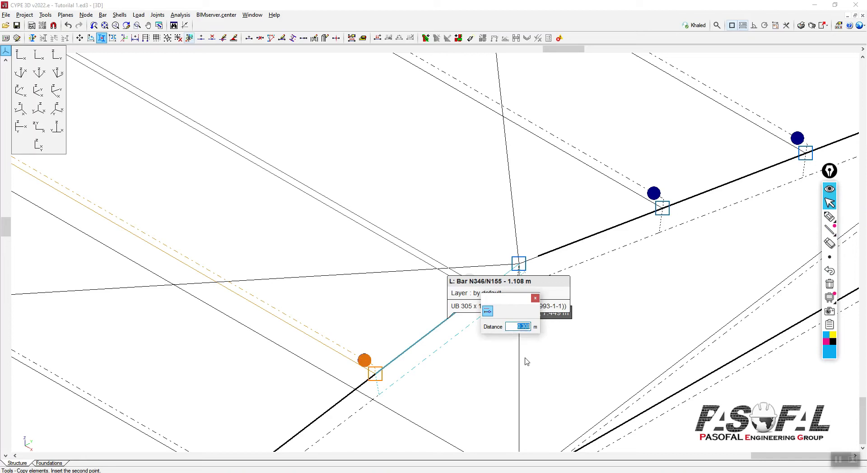
key("Return")
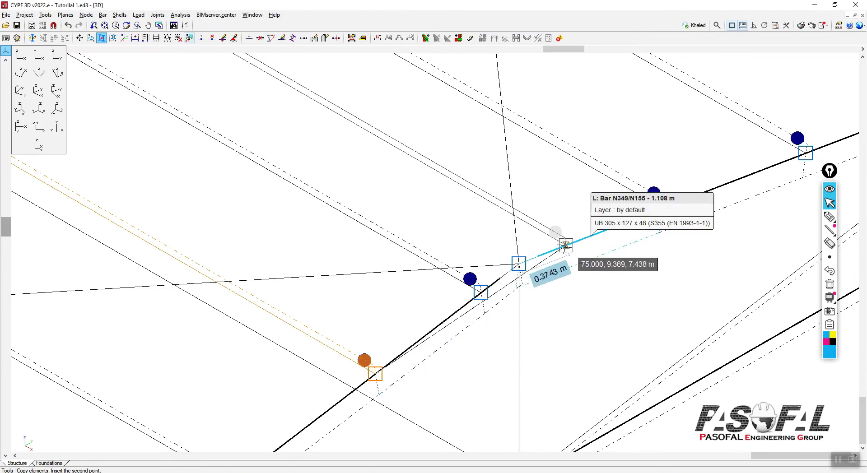
left_click(565, 246)
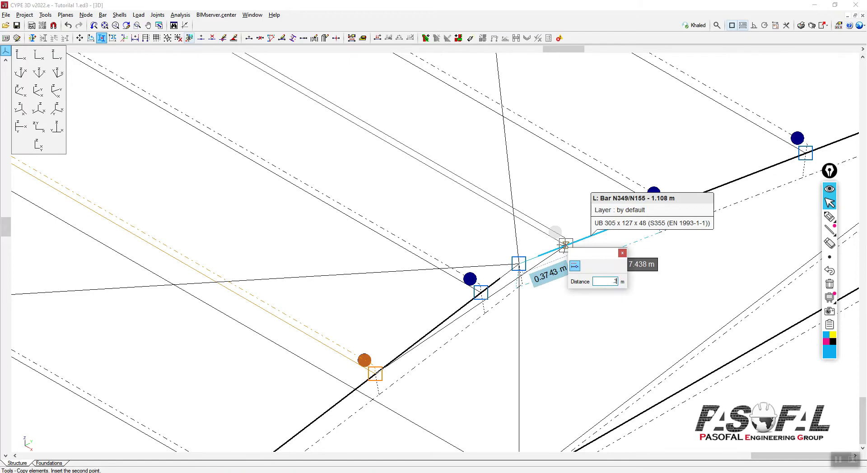
key("Return")
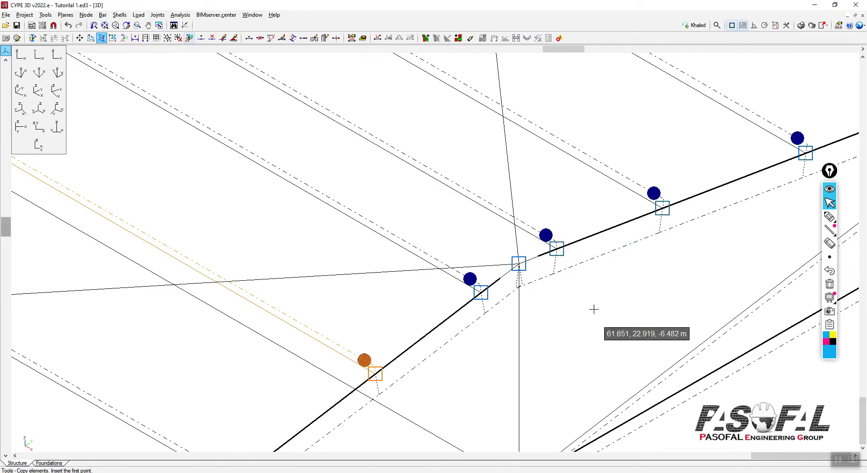
Review the copied purlins beside the ridge and end the copy command.
scroll(587, 298, "down", 5)
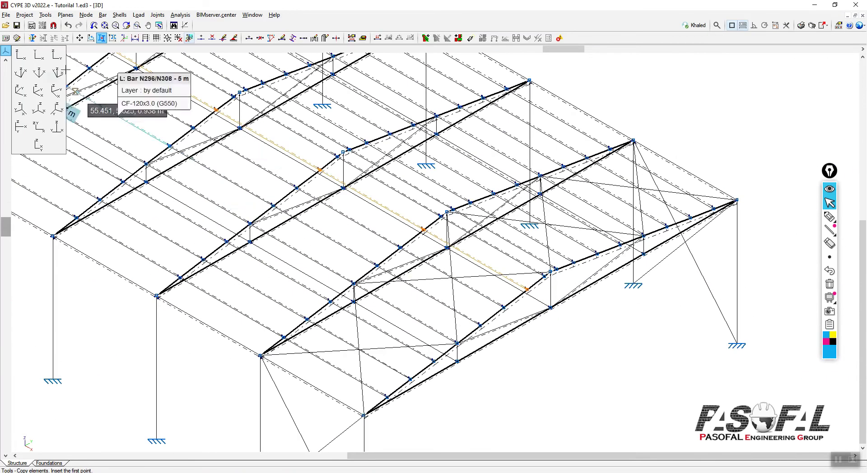
left_click(45, 14)
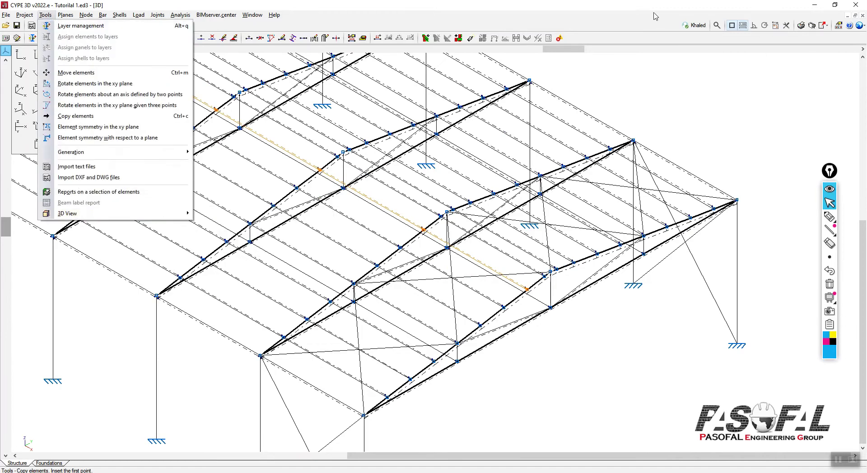
left_click(617, 96)
scroll(560, 273, "up", 4)
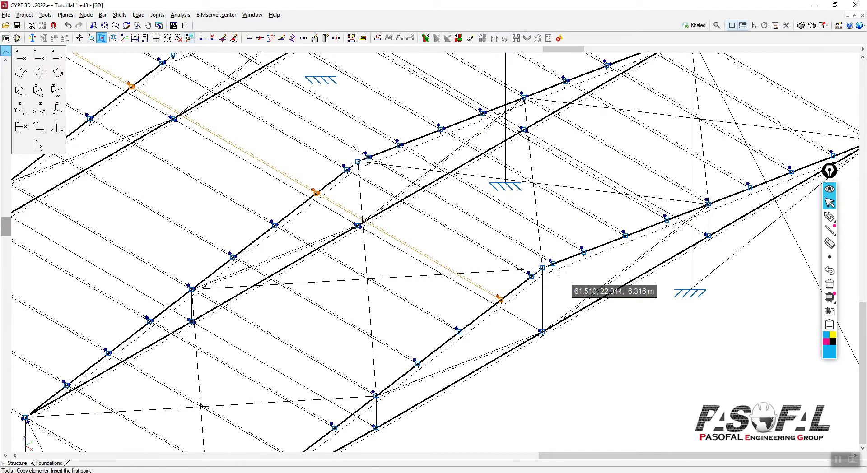
scroll(559, 273, "up", 2)
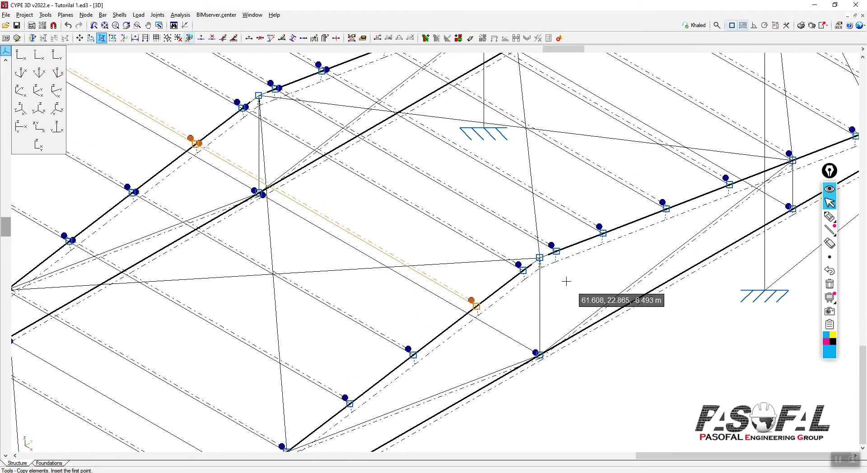
key("Escape")
scroll(587, 285, "down", 5)
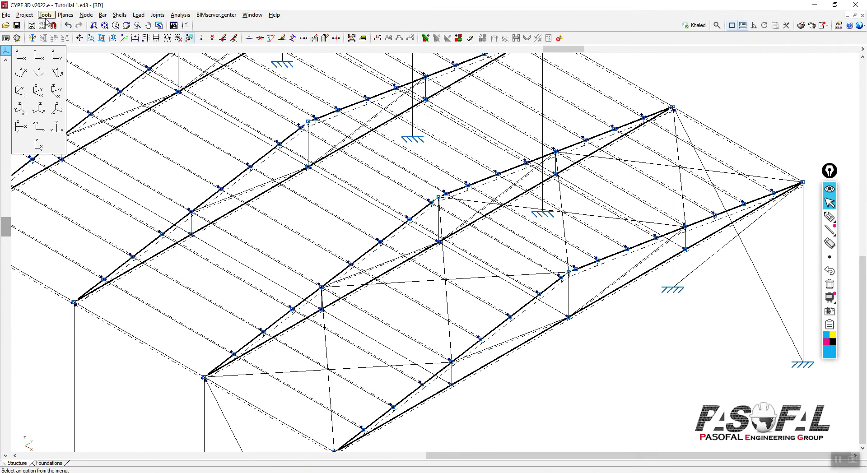
Group the two new ridge purlin lines together with the existing roof purlins.
left_click(61, 59)
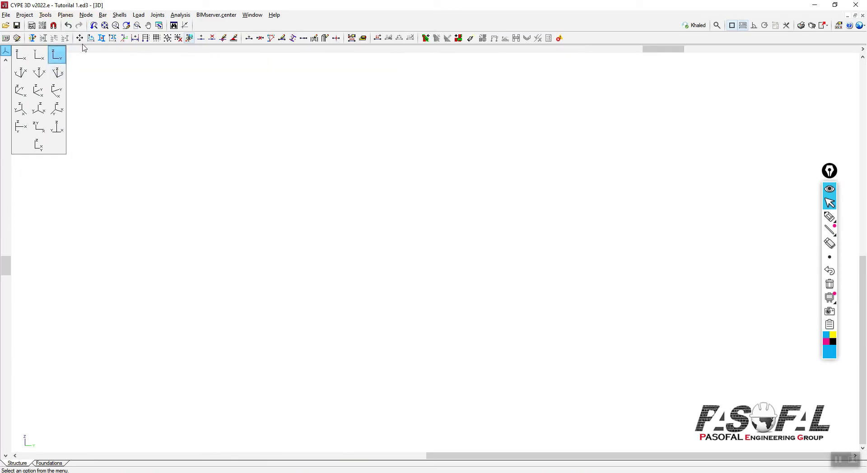
left_click(104, 25)
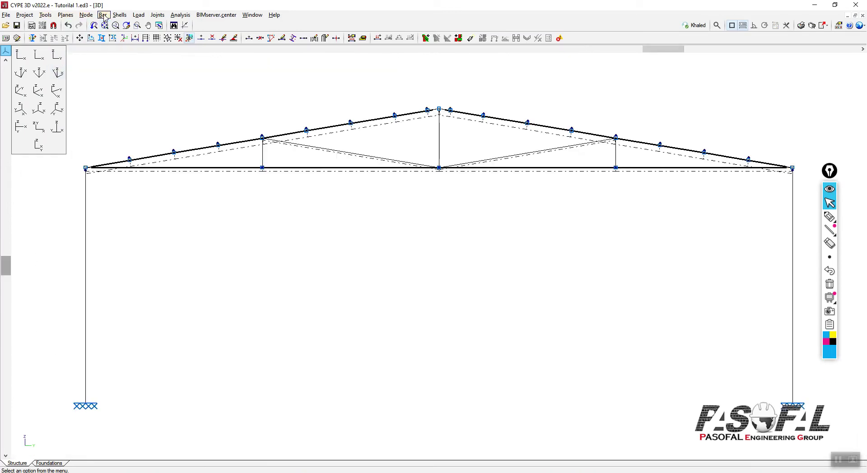
left_click(103, 15)
left_click(125, 139)
scroll(417, 100, "up", 2)
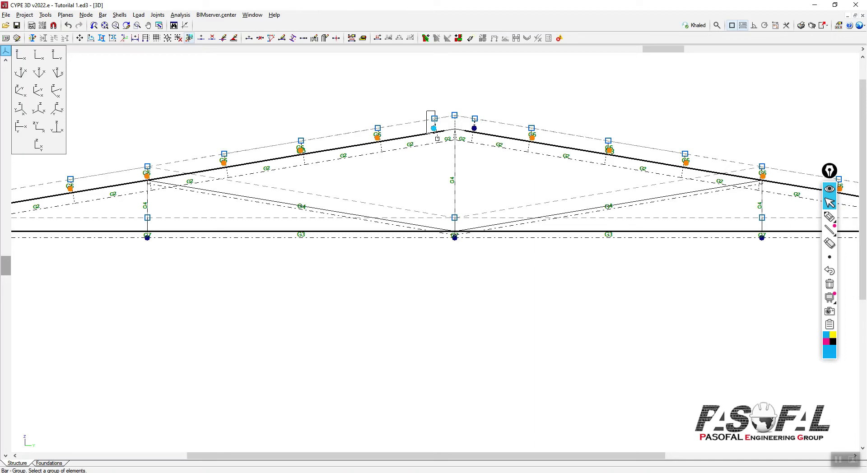
left_click(442, 145)
left_click(481, 147)
left_click(39, 90)
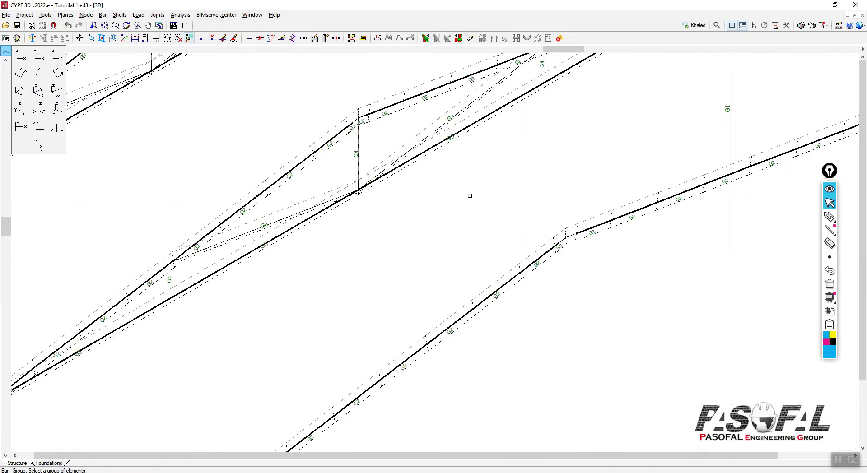
scroll(505, 206, "down", 5)
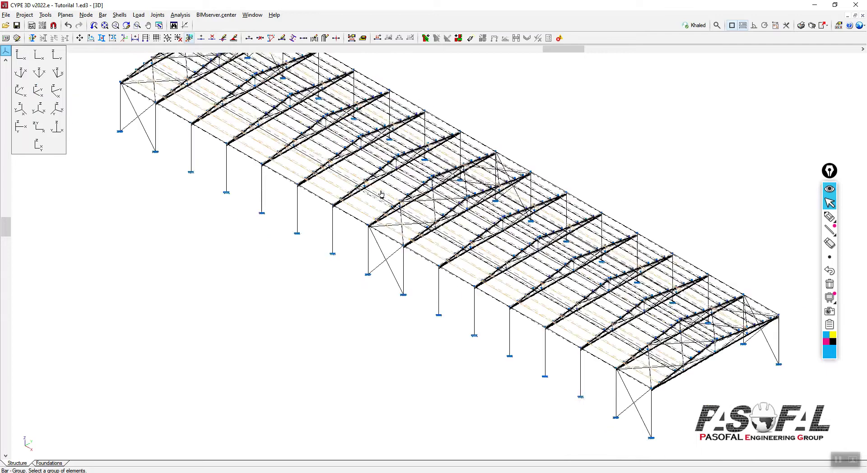
scroll(381, 195, "down", 1)
scroll(231, 290, "down", 1)
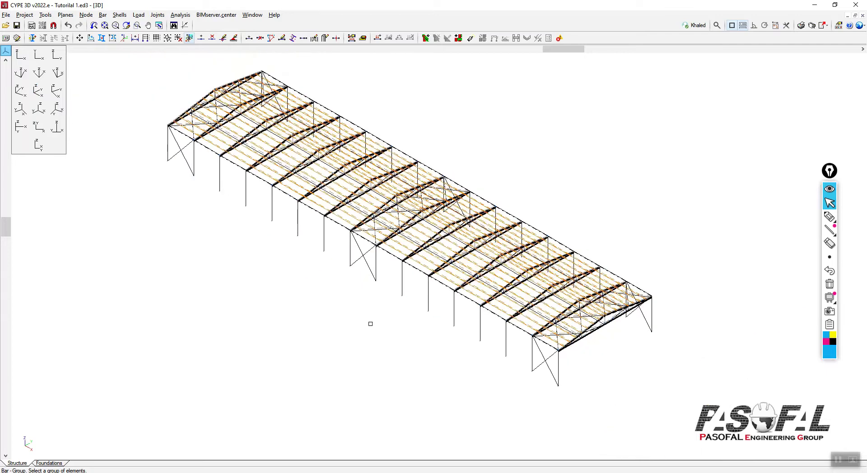
right_click(685, 216)
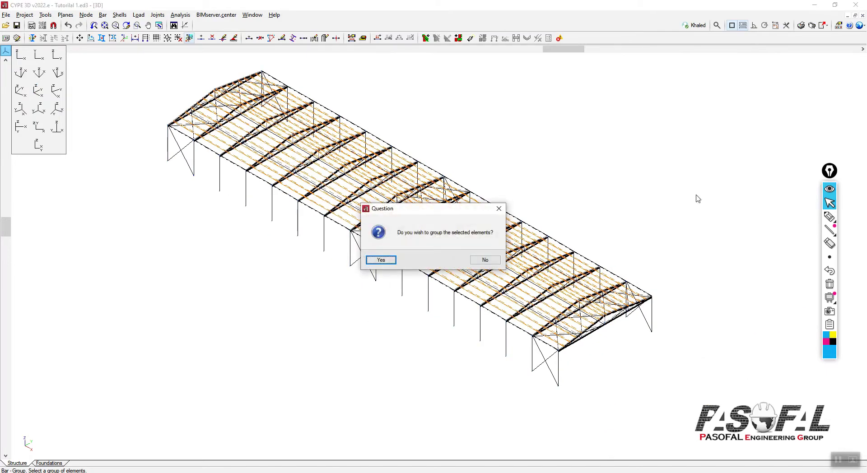
left_click(388, 261)
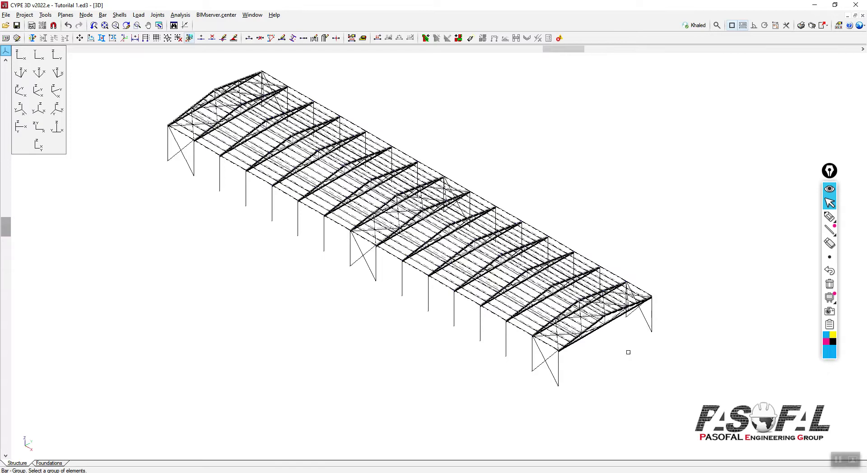
Examine the orientation of the purlins on both sides of the ridge in the rendered 3D model and close that view.
scroll(609, 281, "up", 3)
scroll(608, 280, "up", 3)
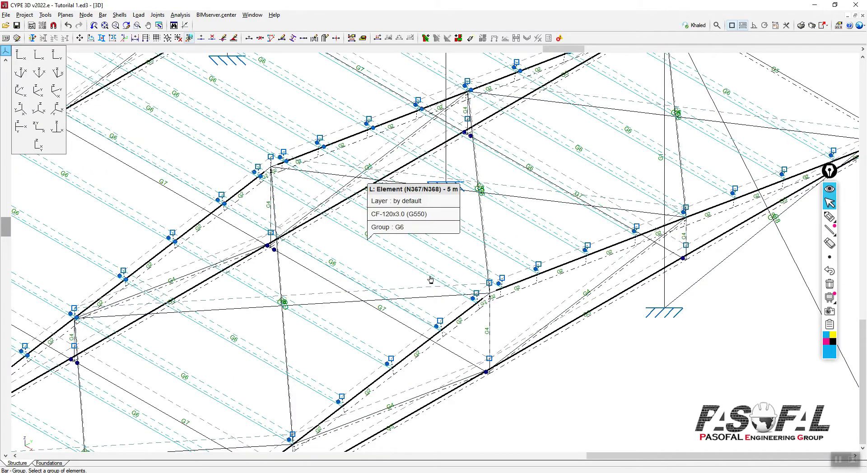
scroll(515, 273, "down", 6)
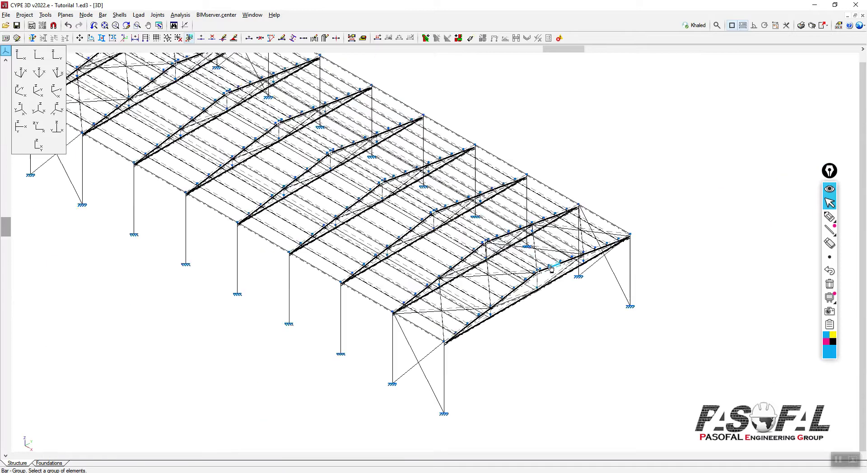
left_click(46, 14)
mouse_move(185, 215)
left_click(234, 214)
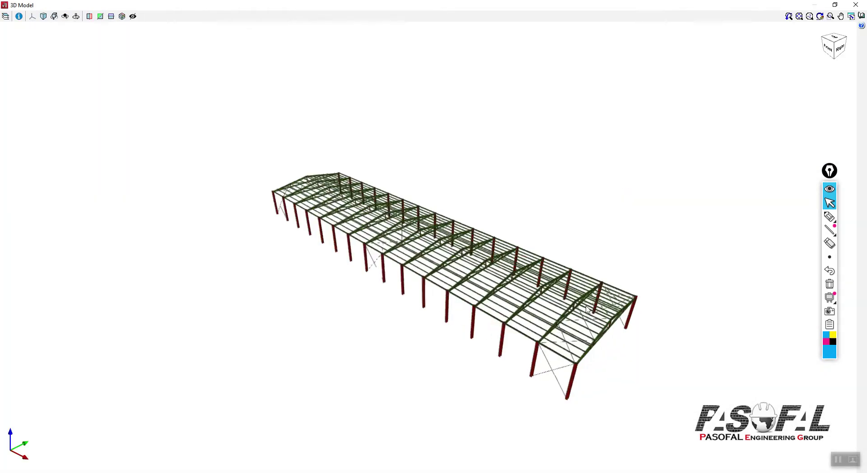
scroll(586, 306, "up", 3)
left_click_drag(593, 307, 544, 288)
scroll(597, 310, "up", 1)
scroll(607, 282, "up", 6)
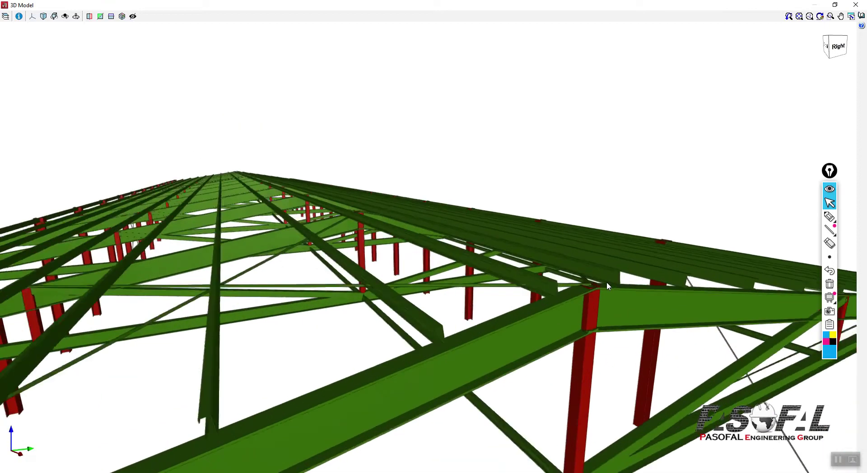
left_click_drag(607, 282, 705, 278)
left_click_drag(694, 307, 541, 227)
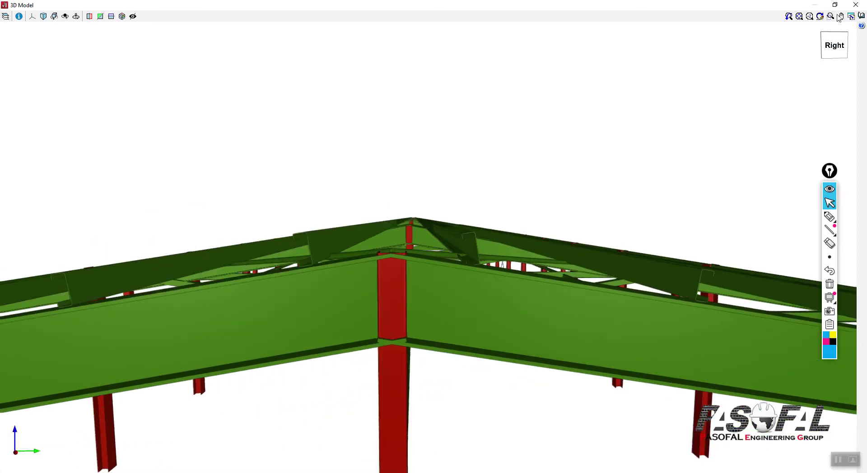
left_click(863, 5)
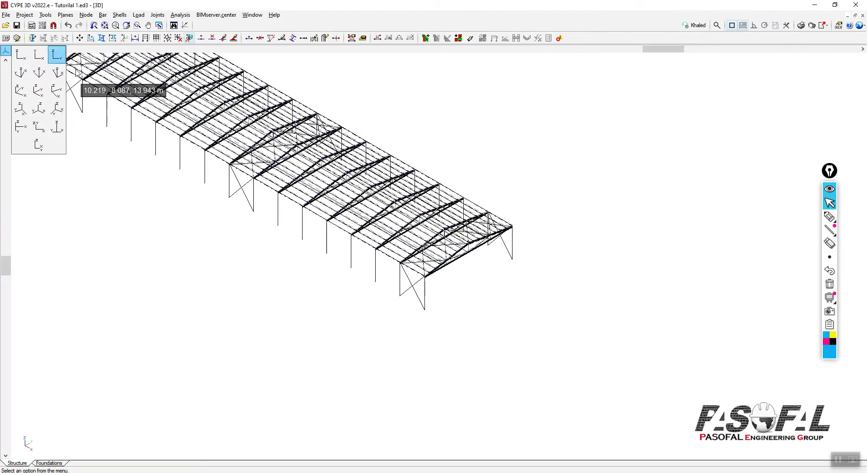
Delete the purlin line just beside the ridge on the right-hand slope of the frame elevation.
left_click(57, 55)
scroll(289, 134, "up", 6)
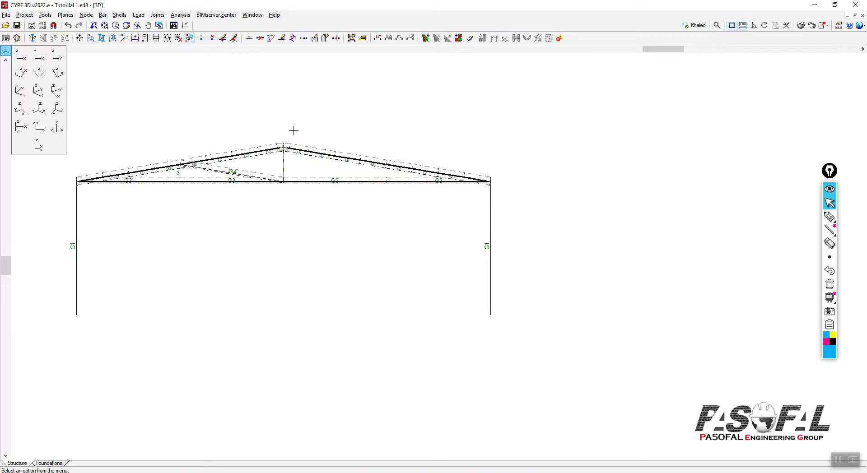
scroll(293, 137, "up", 4)
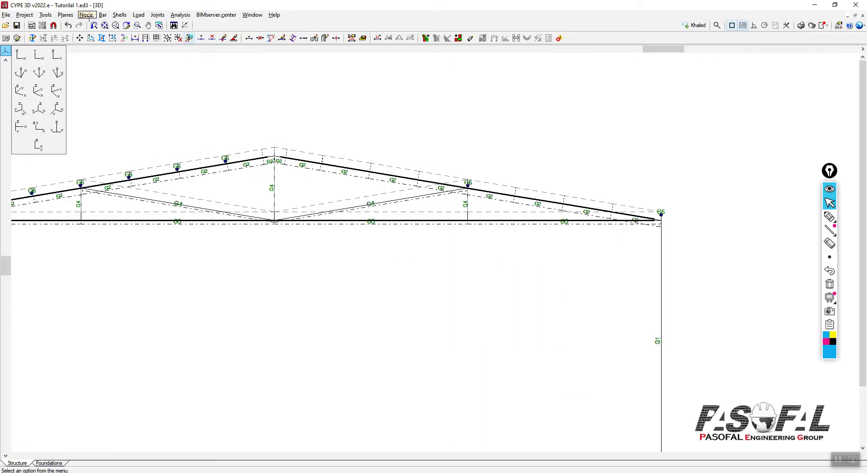
left_click(104, 15)
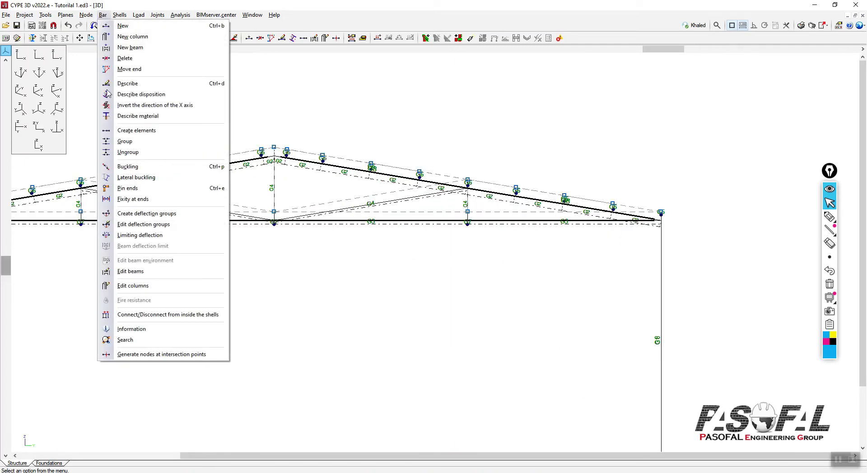
left_click(129, 58)
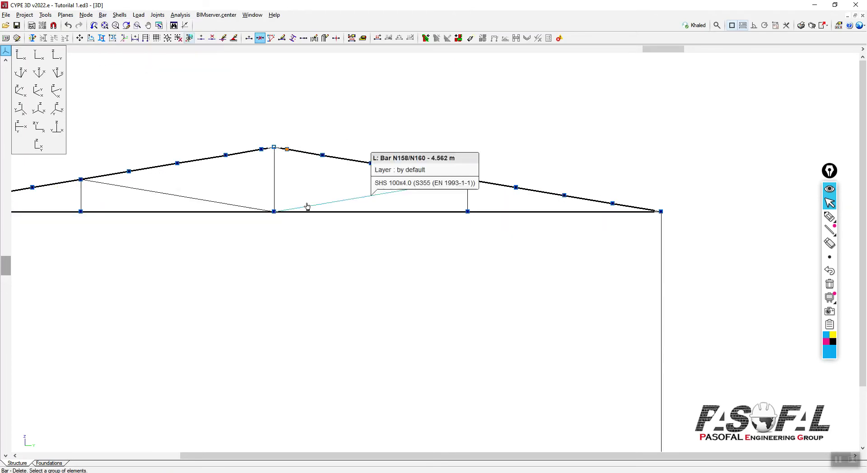
scroll(312, 169, "up", 4)
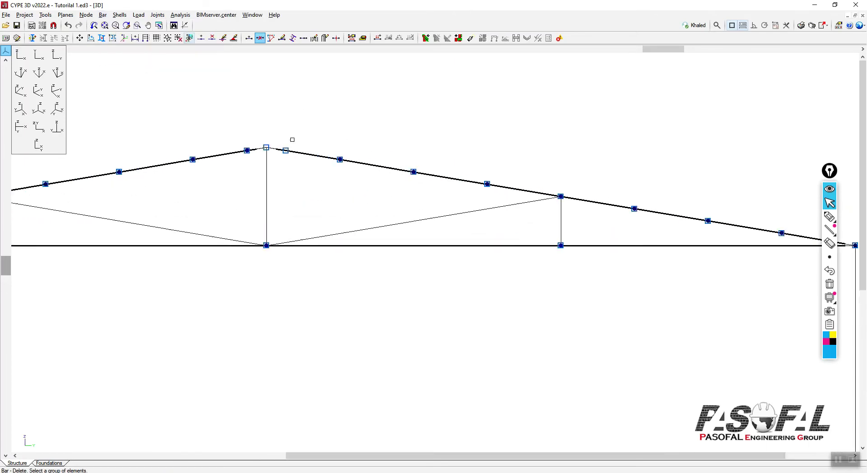
Delete the leftover nodes of the removed purlin line beside the ridge on the right-hand slope.
left_click(86, 15)
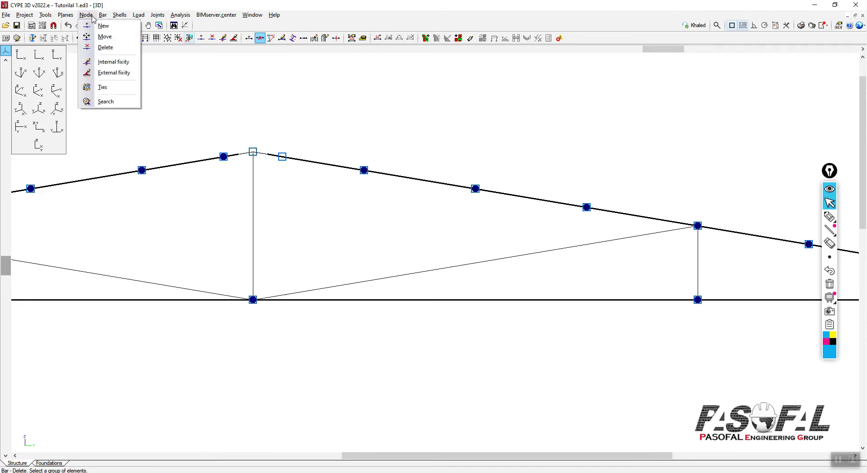
left_click(106, 47)
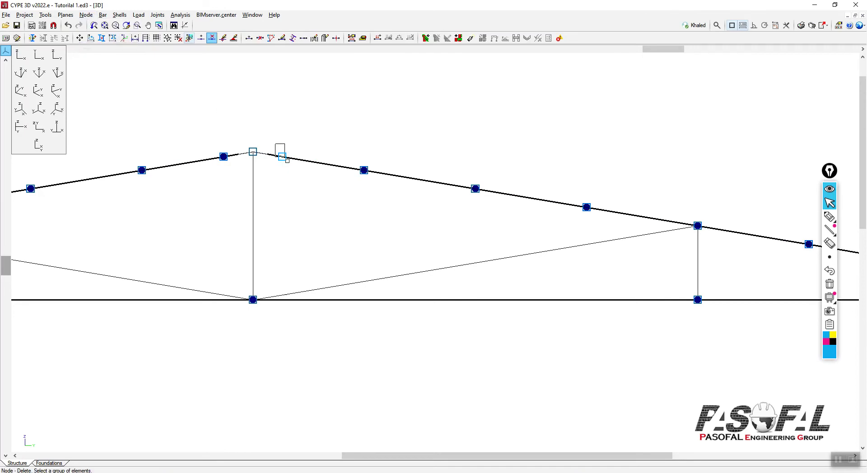
scroll(423, 200, "down", 2)
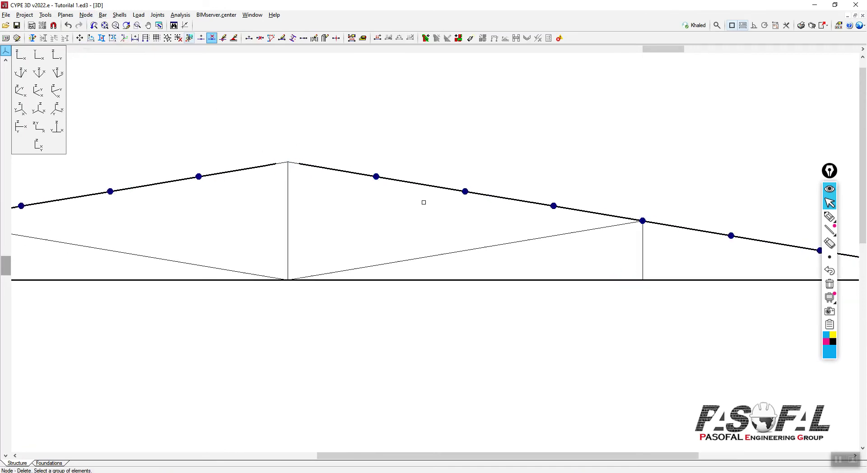
Copy the purlin line nearest the ridge on the right-hand slope to a point 0.3 m from the ridge along the rafter.
left_click(45, 15)
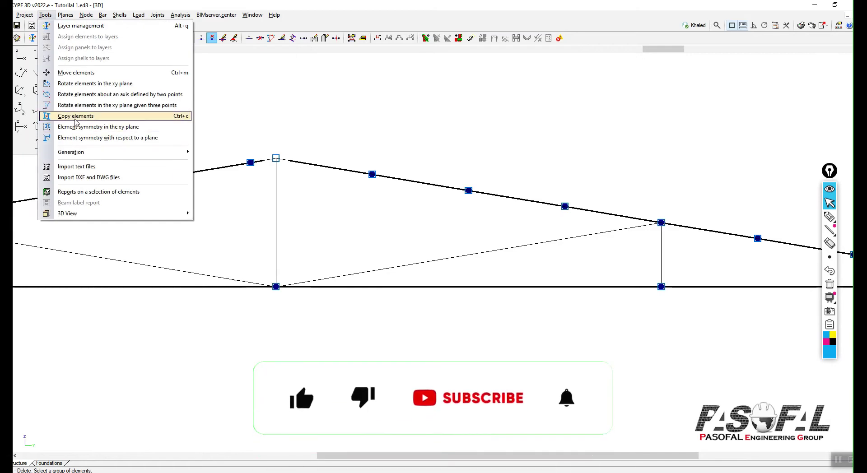
left_click(71, 118)
left_click(416, 260)
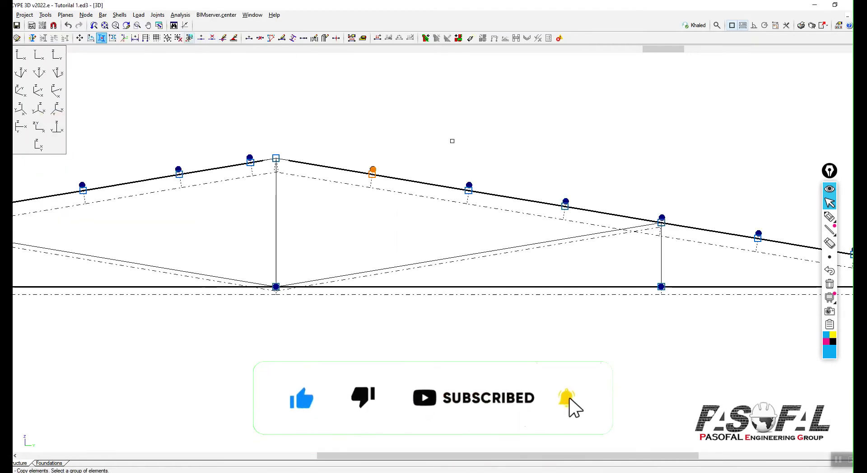
right_click(445, 126)
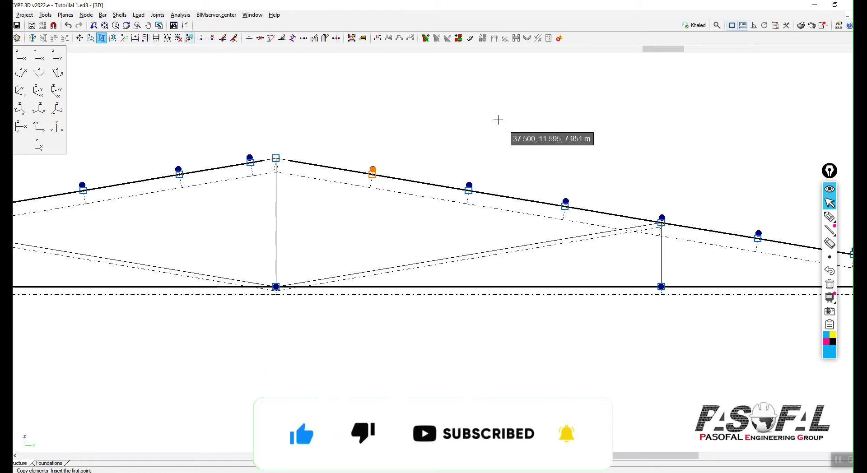
left_click(372, 173)
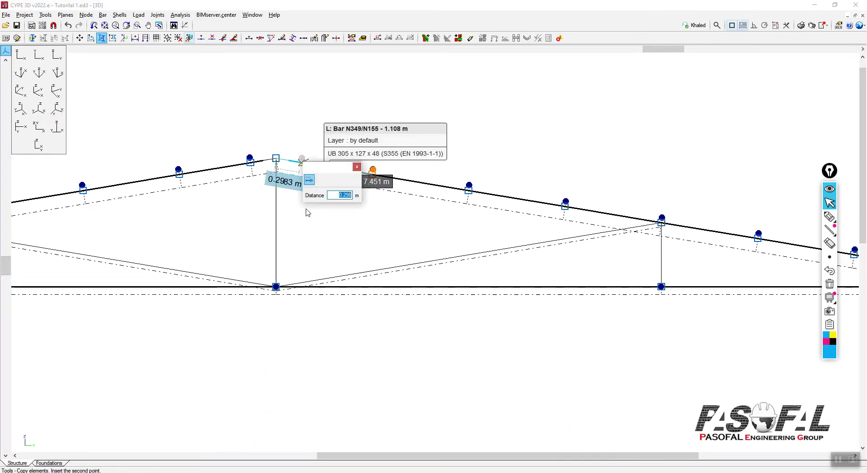
type(".3")
key("Return")
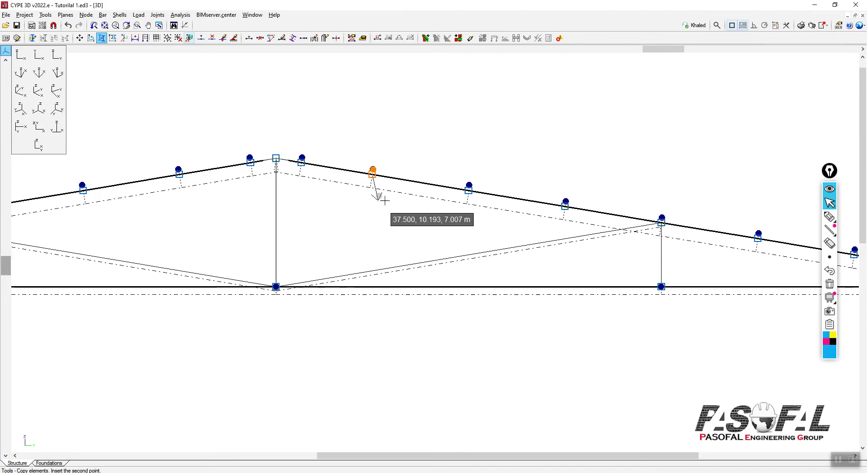
Group the copied ridge purlin line together with the existing roof purlins.
left_click(102, 15)
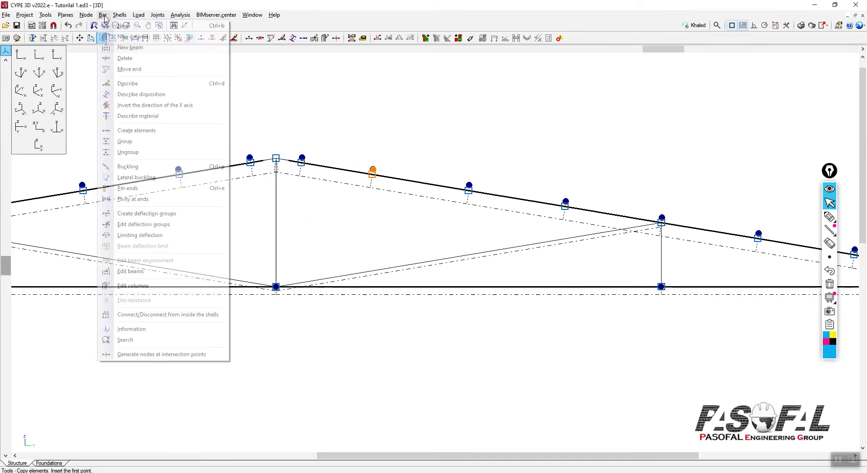
left_click(131, 152)
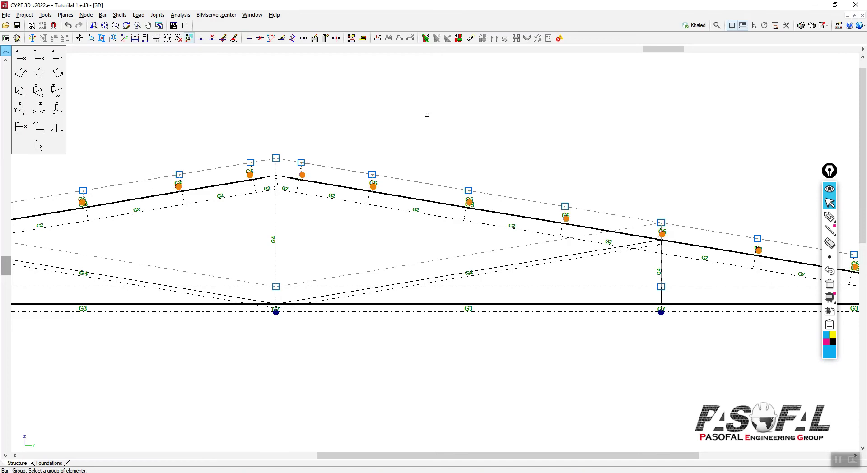
left_click(40, 95)
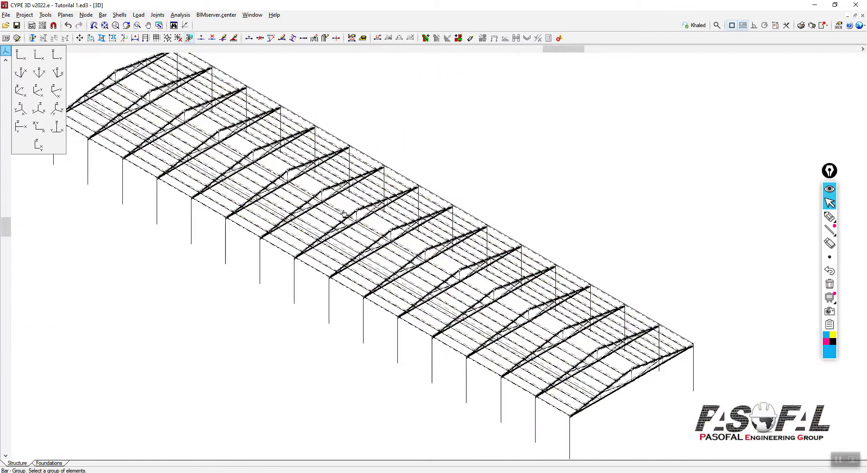
right_click(571, 143)
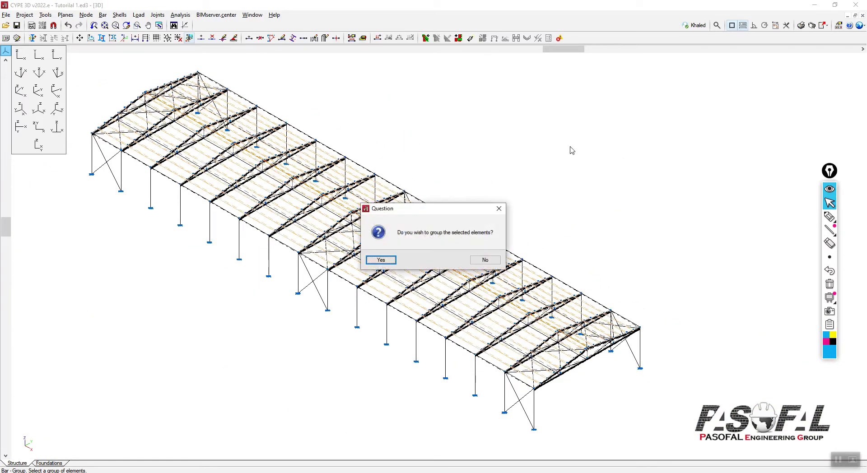
left_click(393, 263)
Examine the purlin arrangement around the ridge in the rendered 3D view of the complete structure, and close that view.
scroll(599, 341, "up", 3)
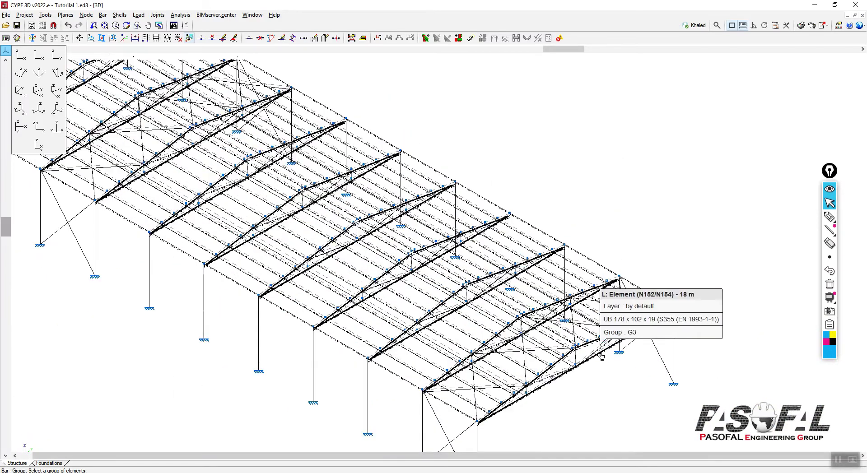
left_click(45, 15)
mouse_move(58, 214)
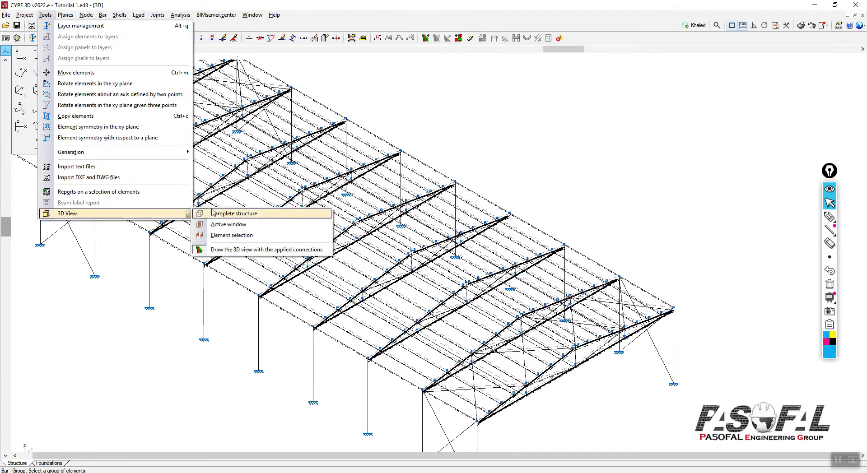
left_click(217, 214)
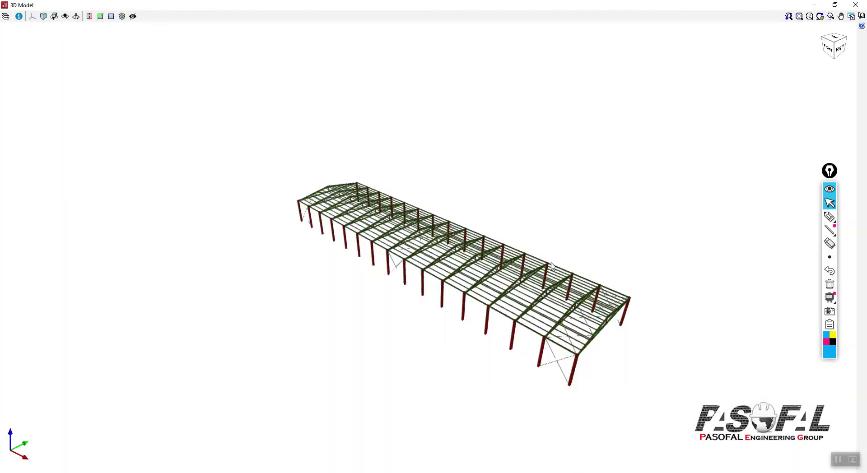
scroll(641, 333, "up", 8)
mouse_move(592, 318)
middle_mouse_down()
mouse_move(488, 300)
mouse_move(552, 315)
mouse_move(505, 273)
middle_mouse_up()
scroll(575, 311, "up", 10)
scroll(504, 273, "down", 10)
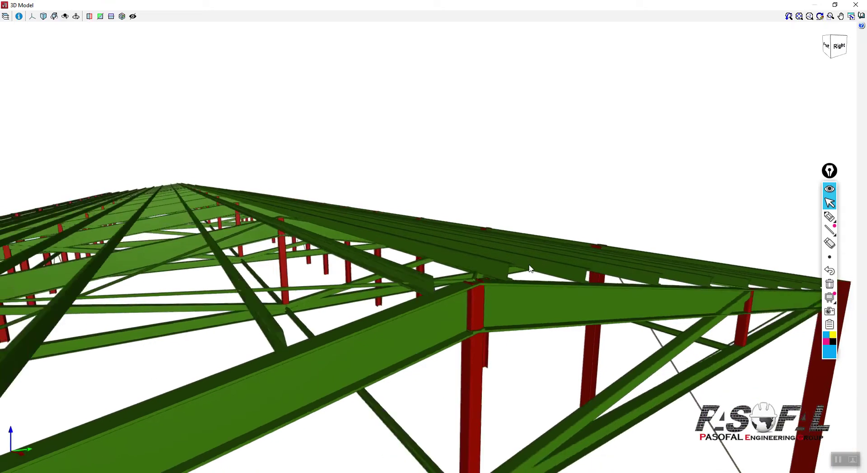
left_click(861, 5)
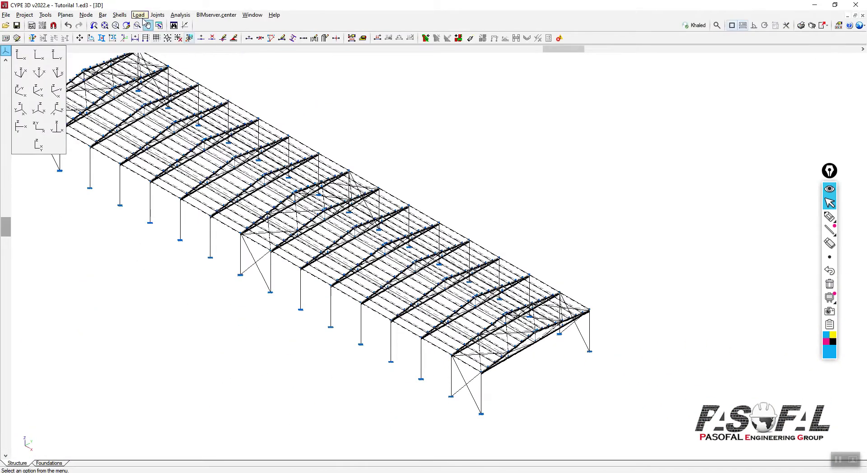
left_click(139, 15)
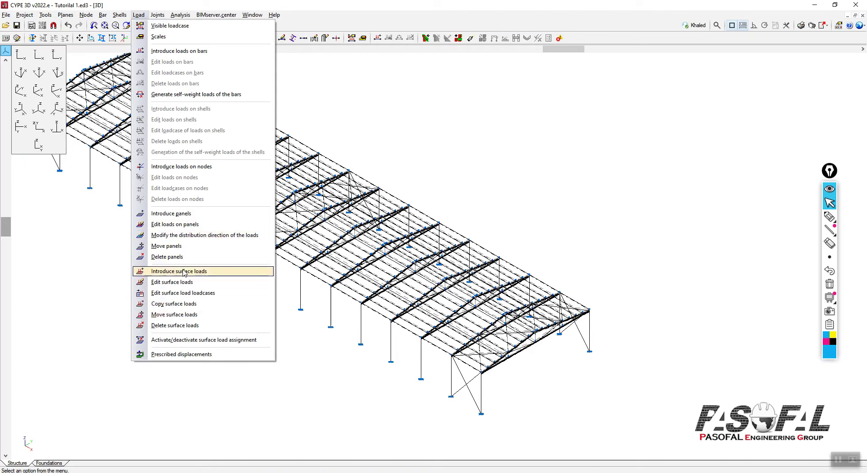
left_click(171, 226)
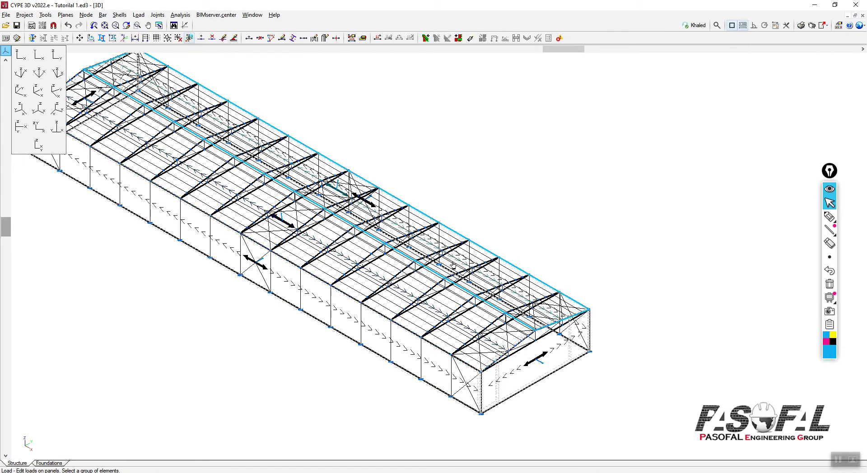
left_click(421, 287)
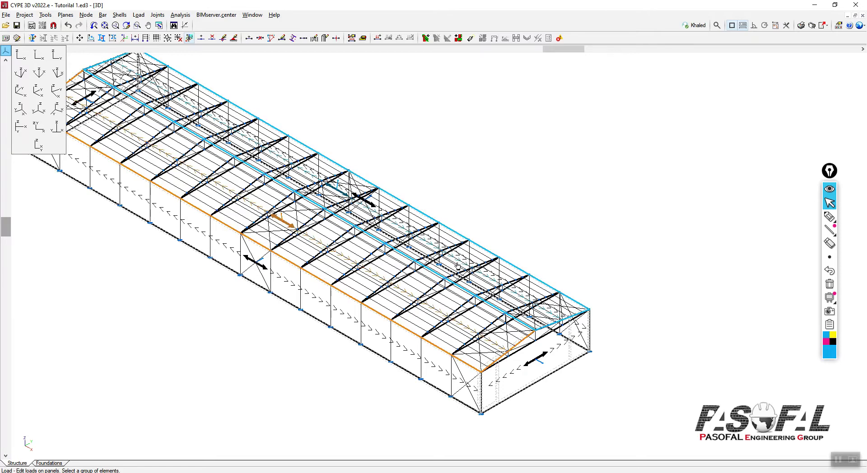
scroll(648, 272, "down", 1)
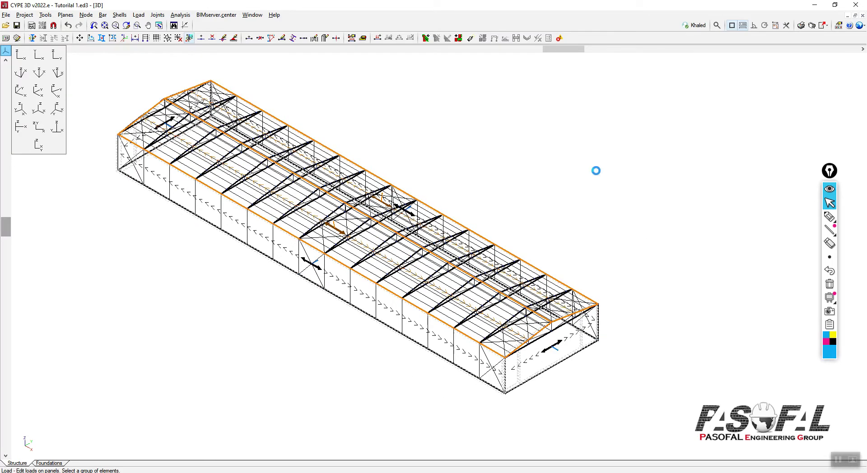
right_click(597, 171)
left_click_drag(632, 65, 590, 67)
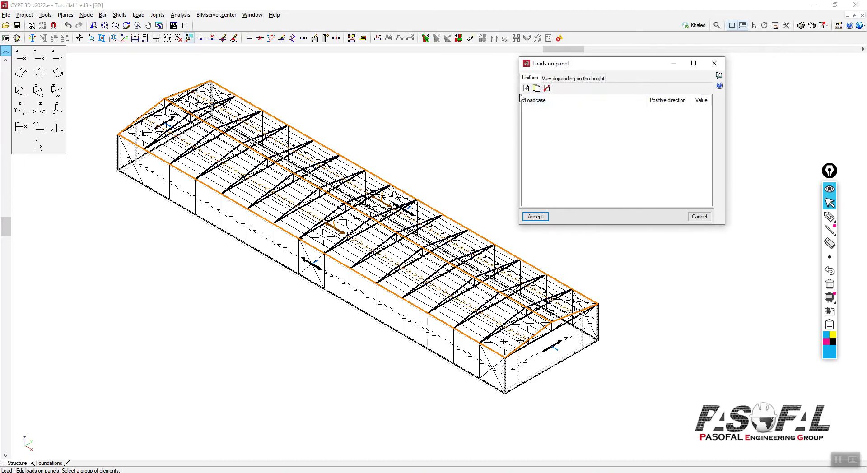
left_click(526, 89)
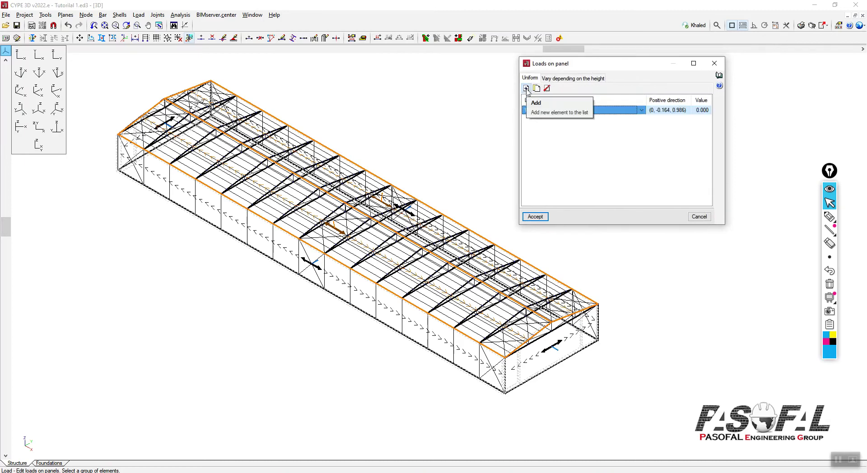
left_click(642, 110)
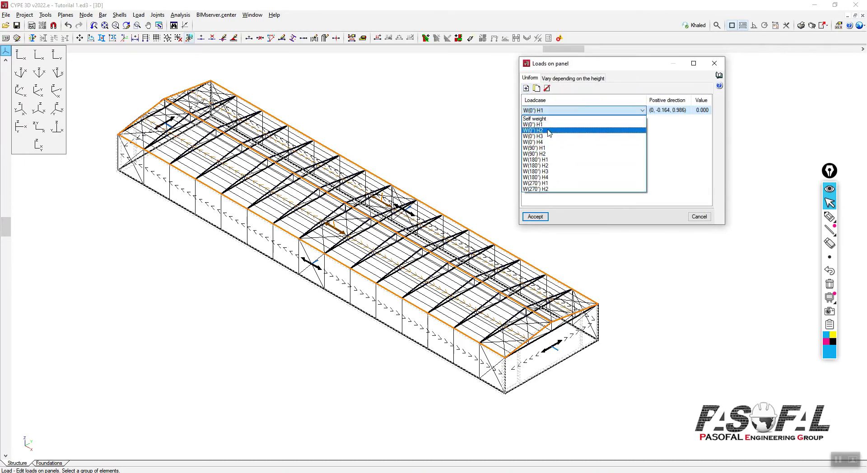
left_click(605, 68)
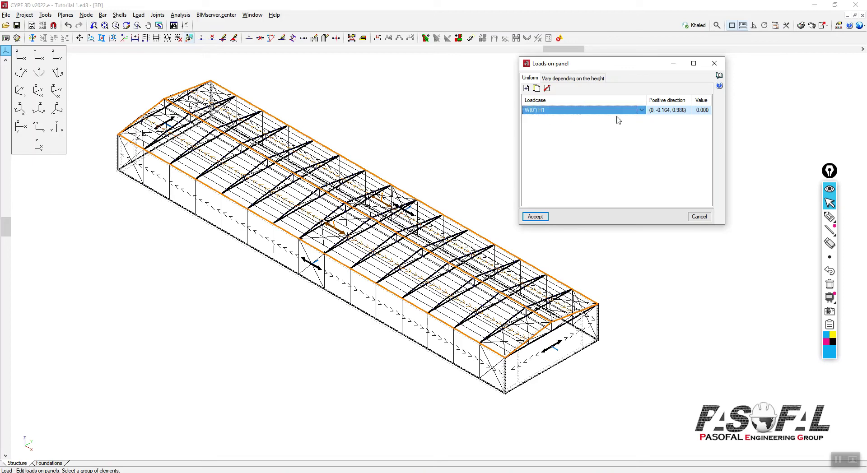
left_click(642, 110)
left_click(713, 81)
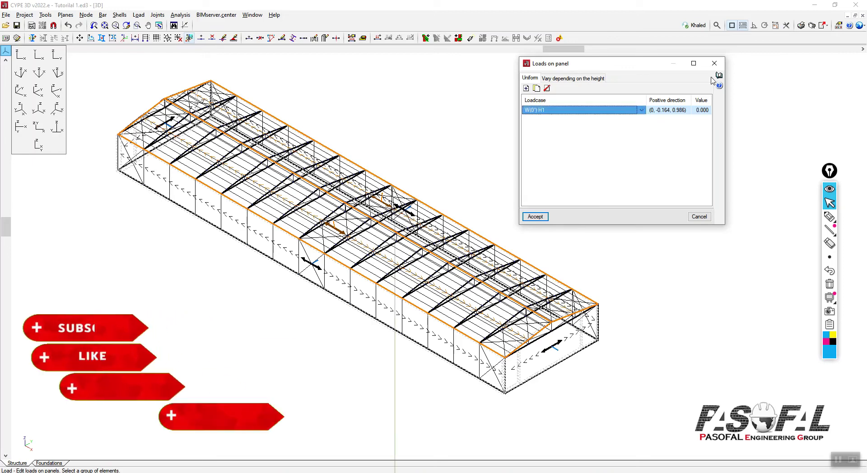
left_click(526, 89)
left_click(642, 119)
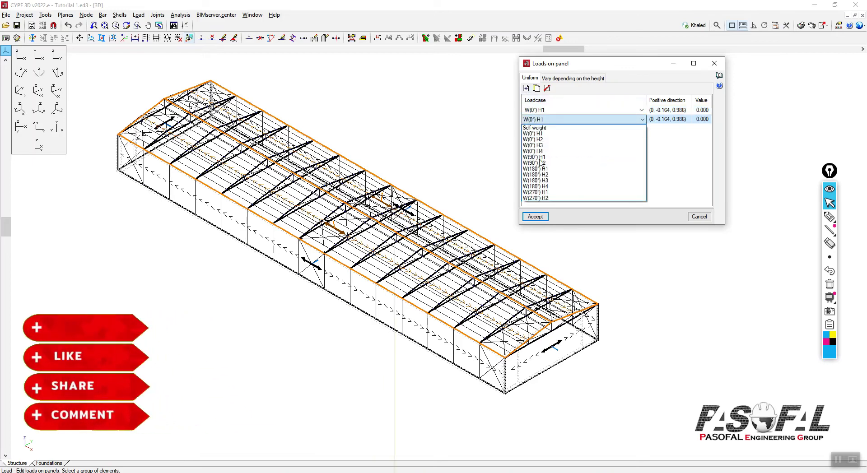
left_click(612, 66)
left_click(713, 66)
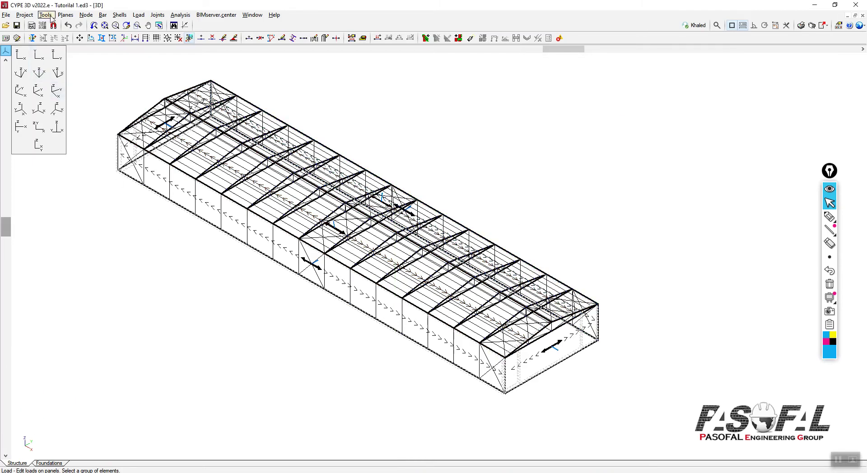
Set the use category of the project's additional loadcases to E. Warehouses in the general data.
left_click_drag(830, 174, 773, 152)
left_click(25, 15)
left_click(45, 26)
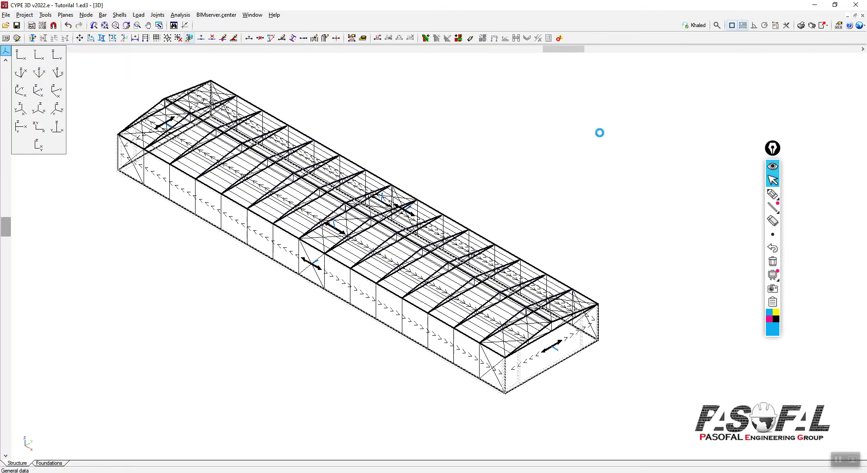
left_click_drag(507, 104, 591, 101)
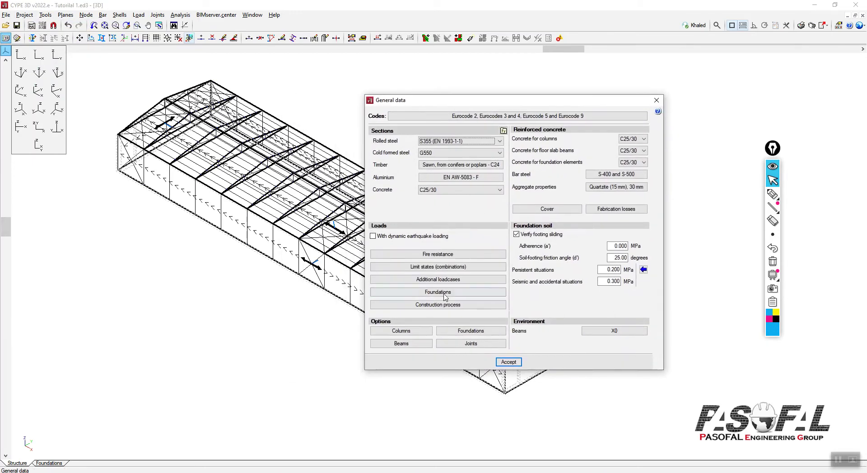
left_click(436, 279)
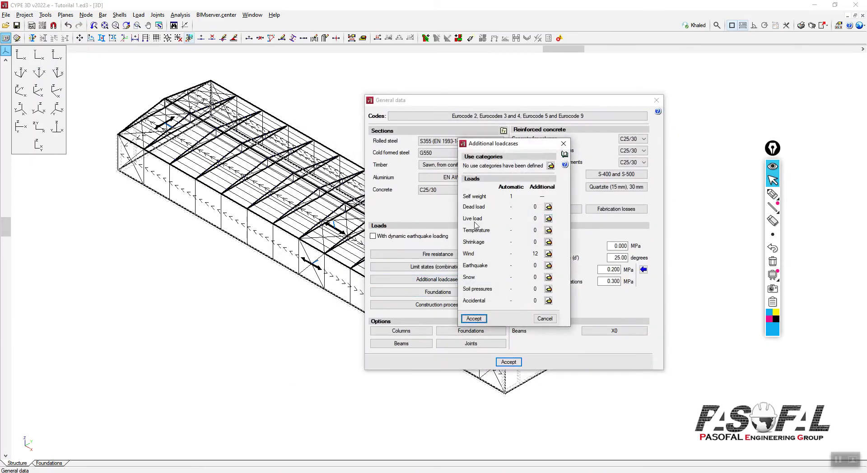
left_click(549, 219)
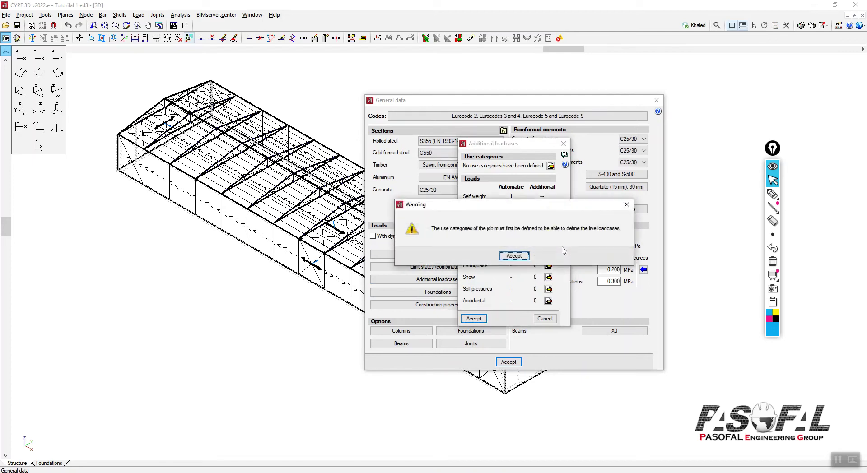
left_click_drag(535, 208, 553, 143)
left_click(530, 221)
left_click(551, 166)
left_click(515, 192)
left_click(523, 239)
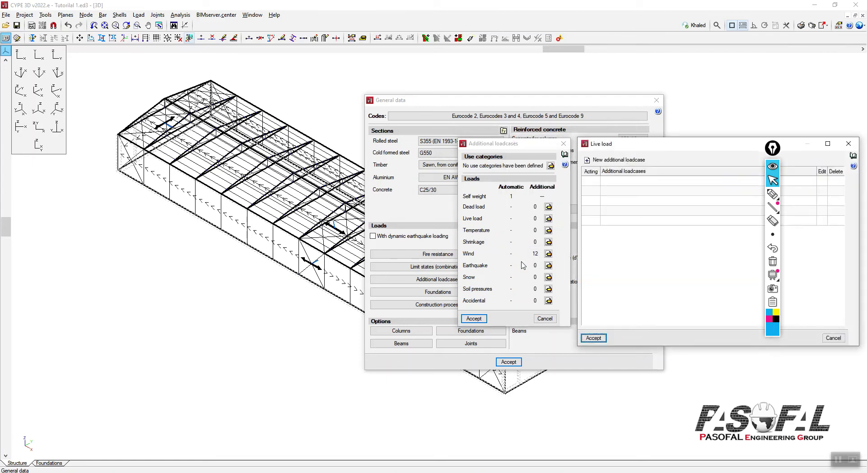
Add an additional live loadcase with the reference LL.
left_click_drag(704, 144, 490, 85)
left_click(397, 100)
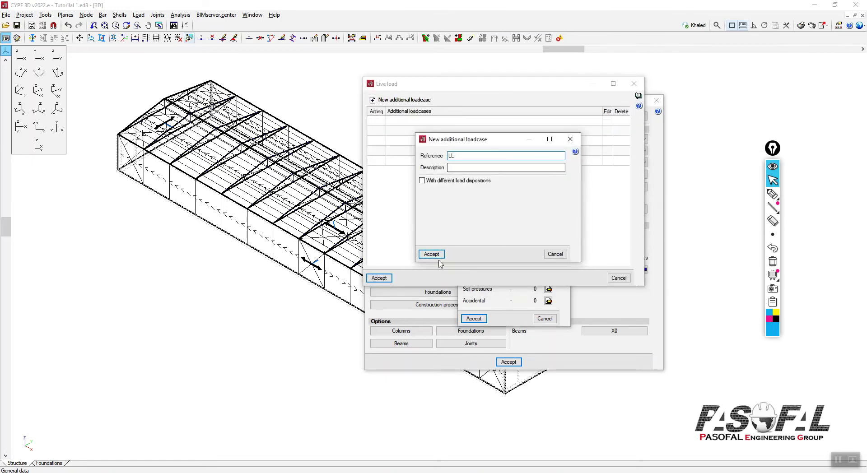
left_click(432, 254)
left_click(379, 278)
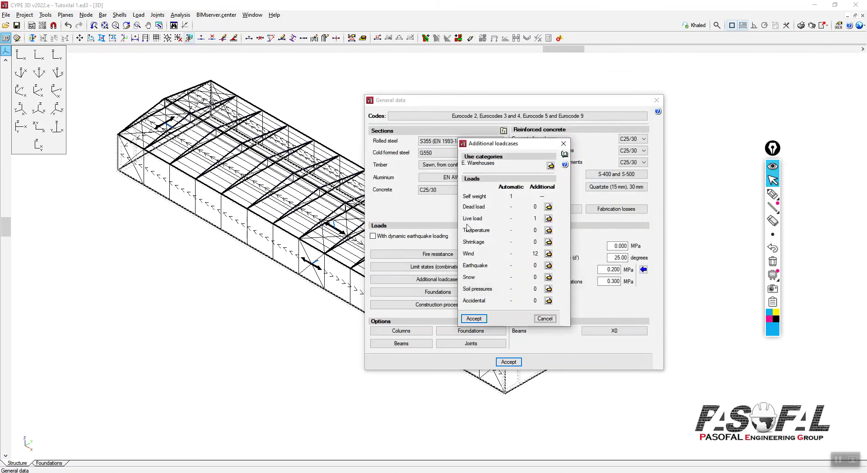
Add an additional dead loadcase with the reference Roof Load.
left_click(549, 207)
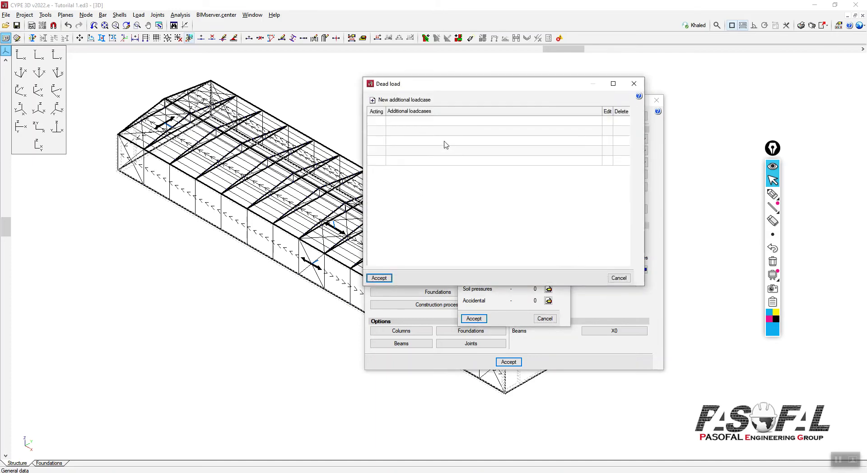
left_click(398, 99)
key("BackSpace")
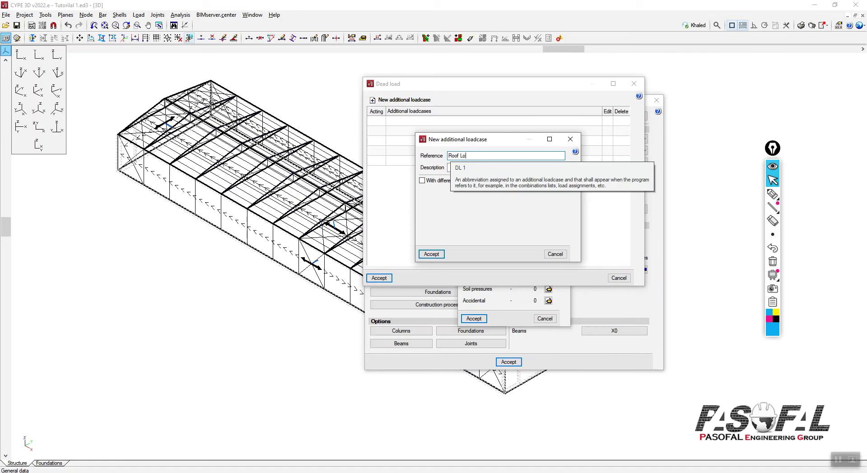
left_click(432, 254)
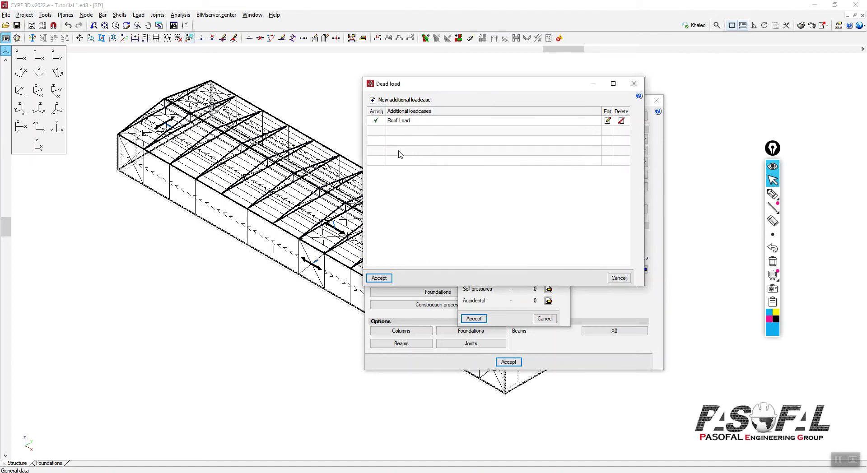
Add a second additional dead loadcase with the reference Solar Panel Load and confirm the general data.
left_click(373, 100)
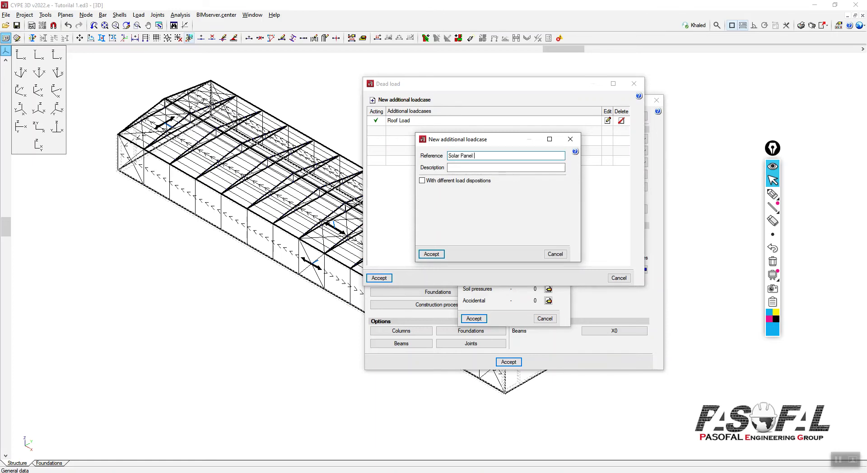
left_click(432, 254)
left_click(379, 277)
left_click(474, 319)
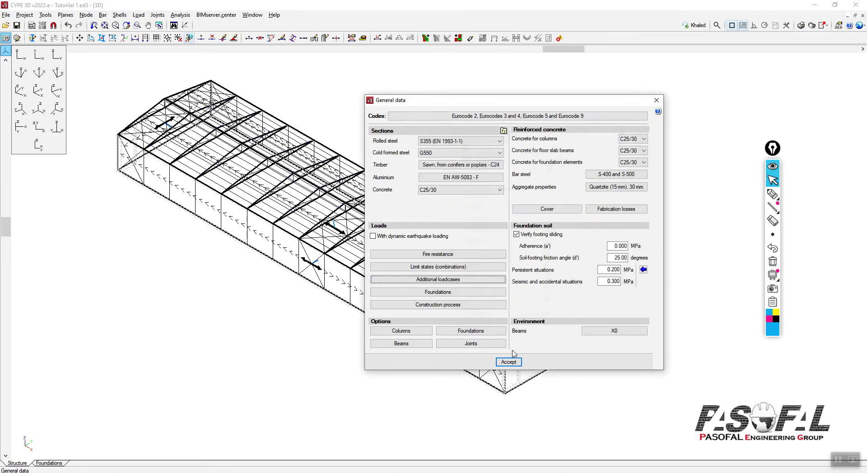
left_click(509, 362)
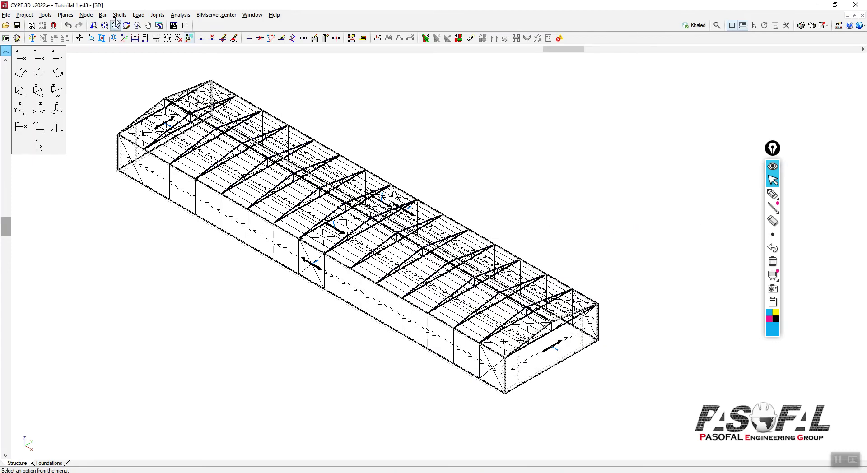
Open the panel loads of both roof slope panels for editing and add three uniform load entries.
left_click(139, 15)
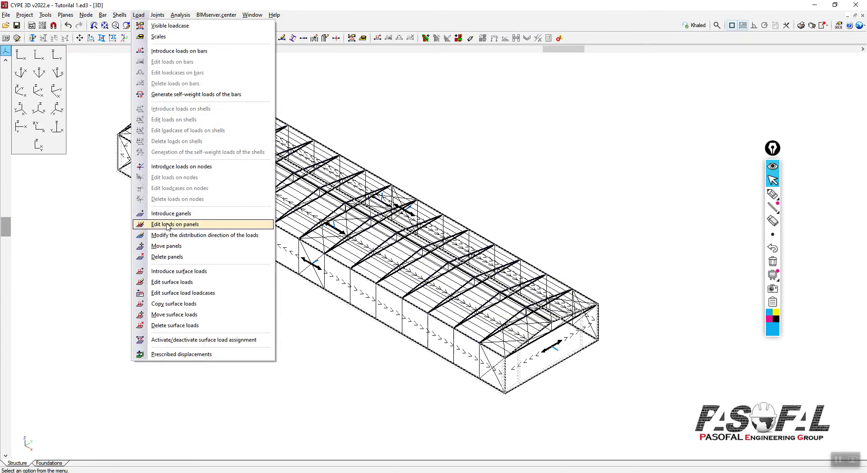
left_click(173, 224)
left_click(417, 279)
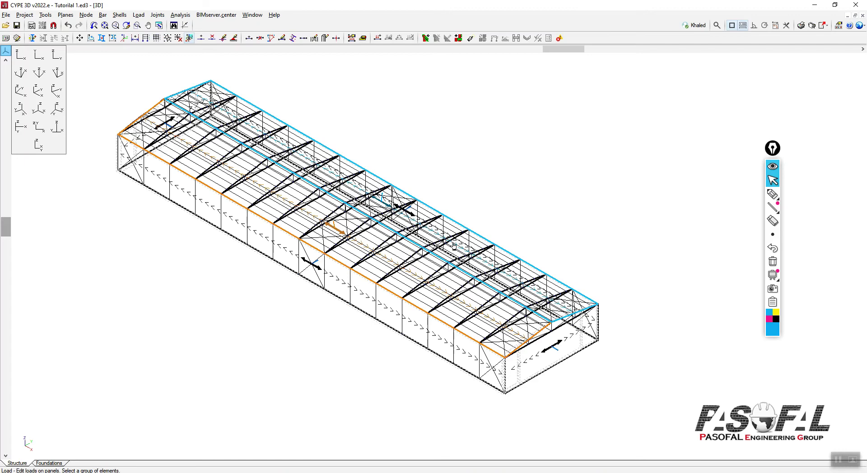
right_click(585, 188)
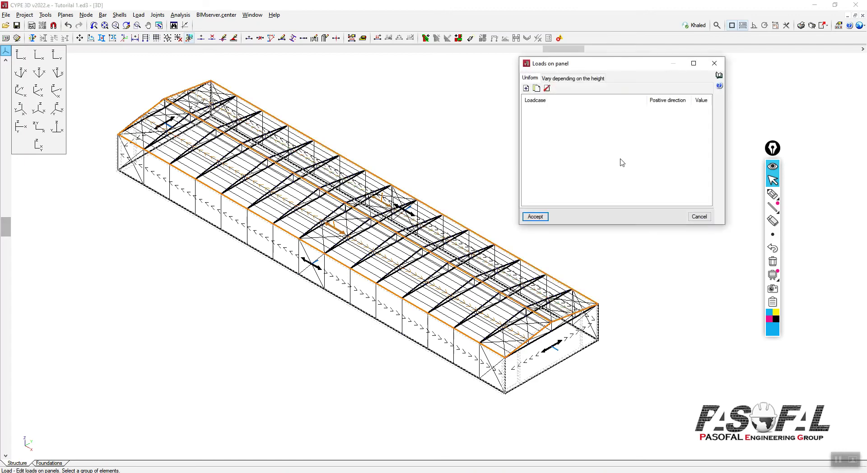
left_click(527, 88)
left_click(526, 89)
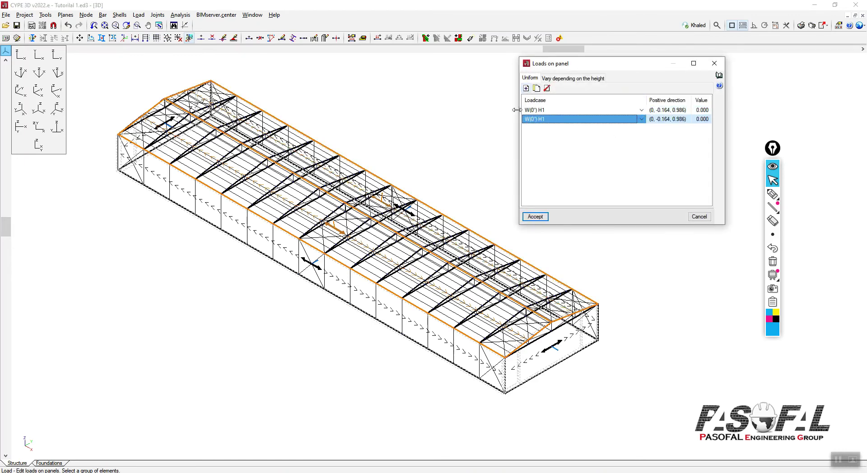
left_click(527, 88)
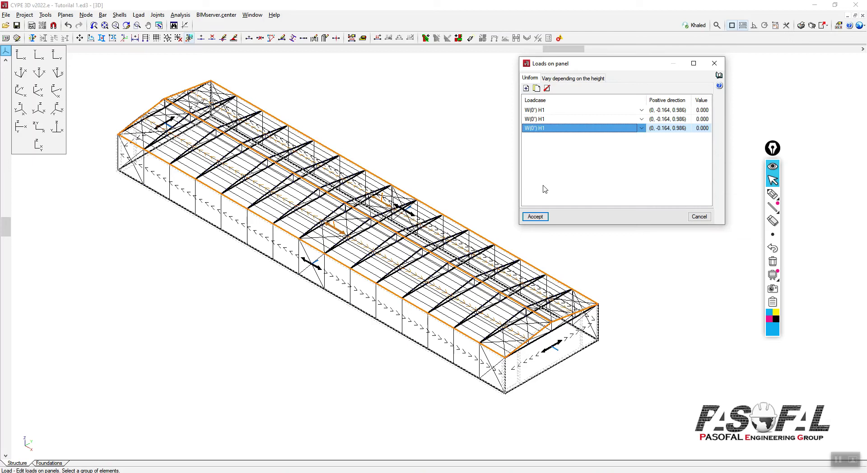
Assign the three uniform panel loads to the loadcases Roof Load, Solar Panel Load and LL, one each.
left_click(641, 110)
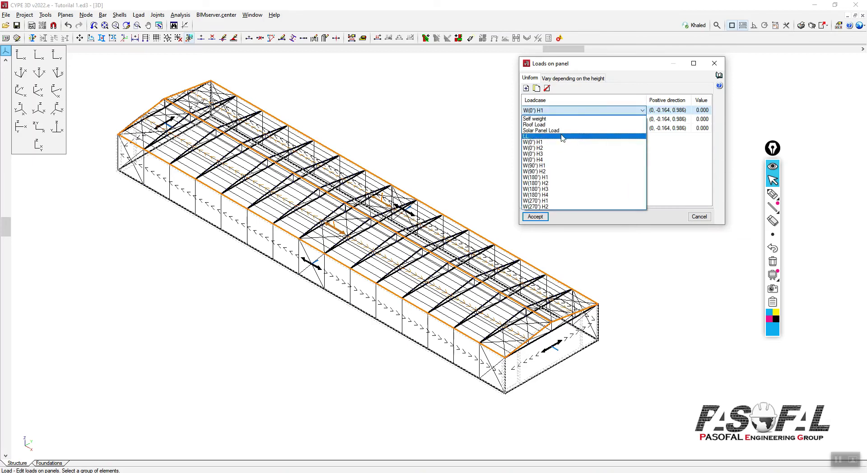
left_click(548, 128)
left_click(582, 119)
left_click(642, 119)
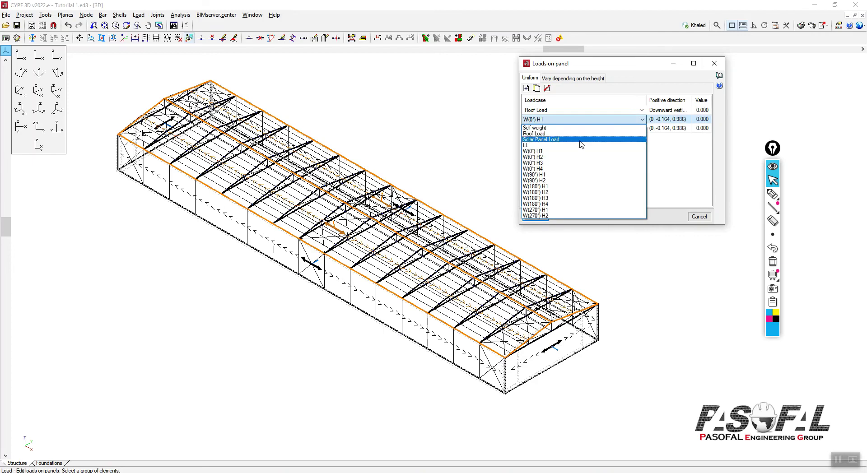
left_click(572, 135)
left_click(642, 128)
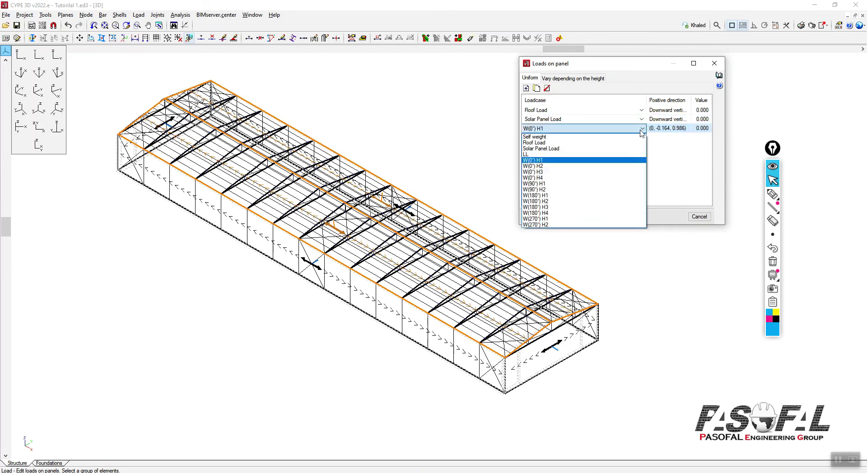
left_click(555, 164)
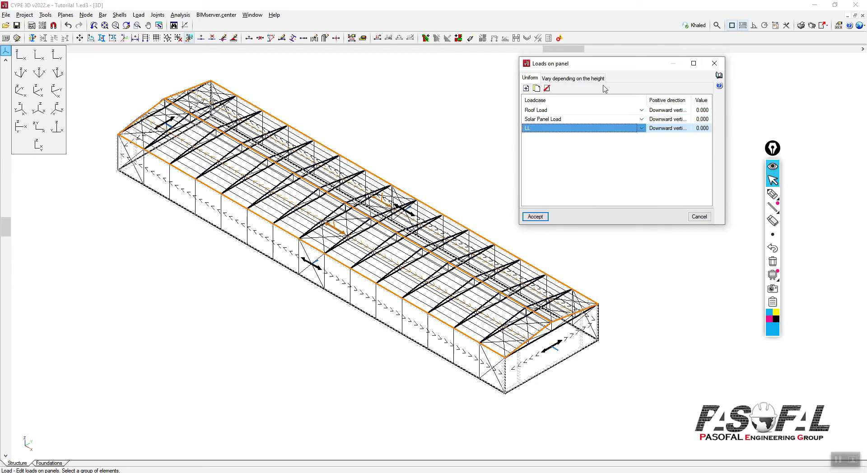
Set the roof panels' load values to 0.1 for Roof Load, 0.125 for Solar Panel Load and 0.15 for LL.
left_click_drag(607, 67, 560, 66)
left_click(661, 110)
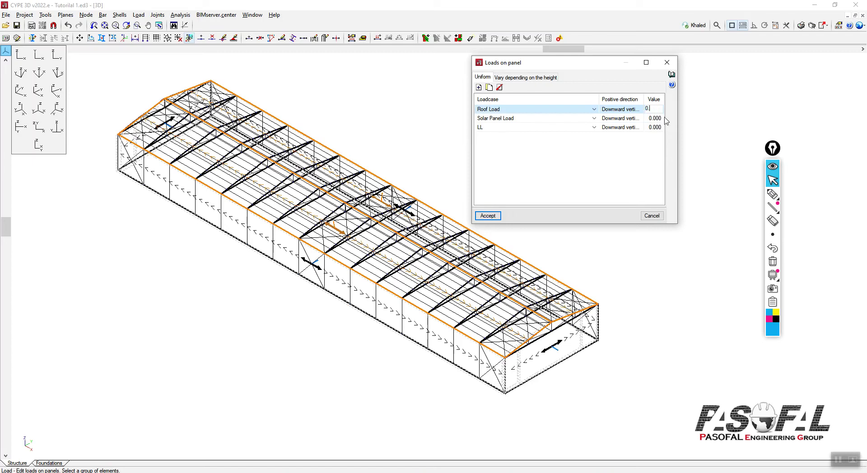
type("0.1")
left_click(654, 119)
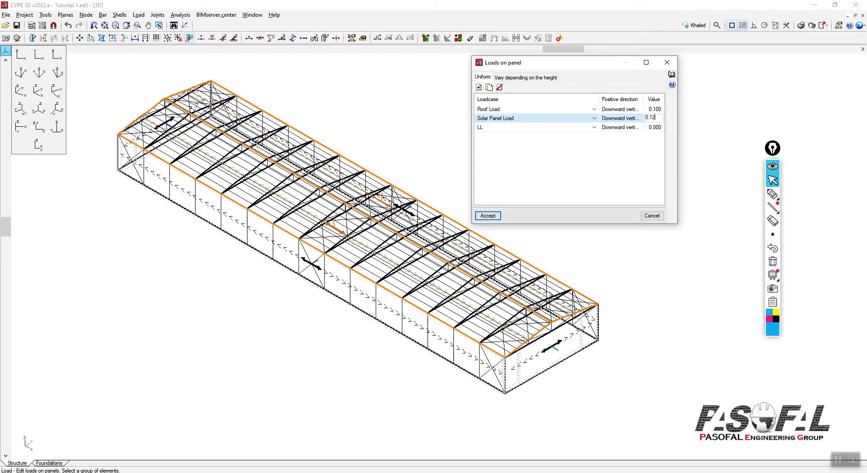
key("Return")
type("0.")
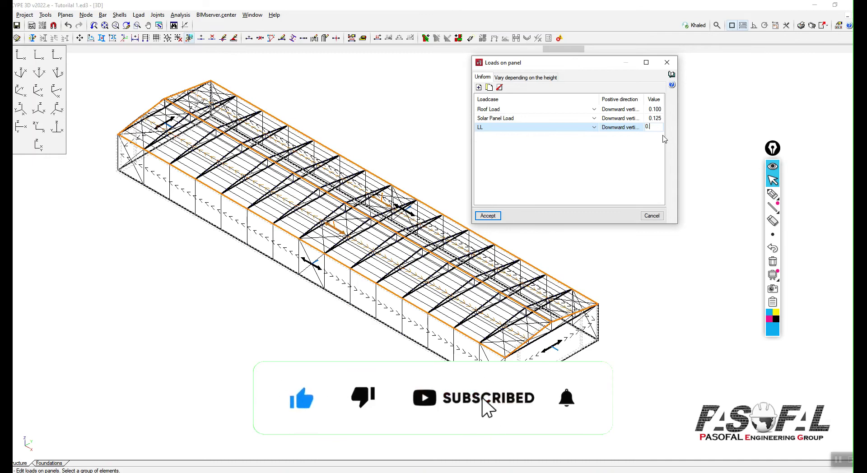
type("15")
key("Return")
left_click_drag(559, 65, 575, 65)
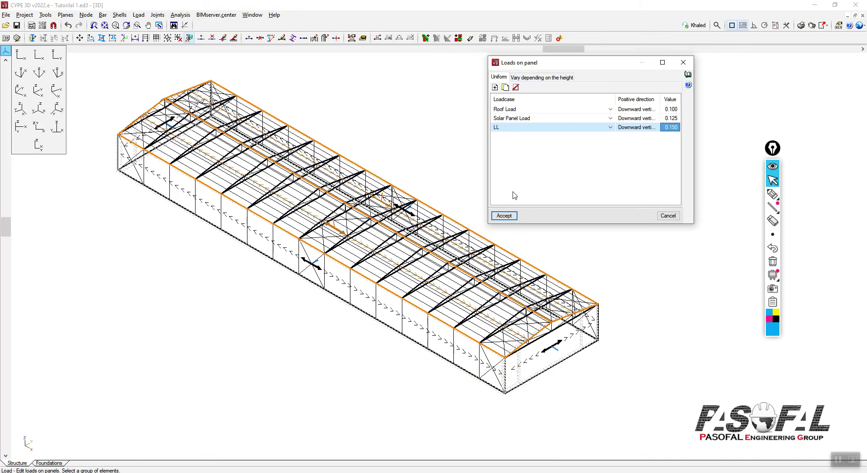
Mark the front roof panel's direction arrow, truss top chords and purlins with the screen pen, and clear the marks.
left_click(773, 194)
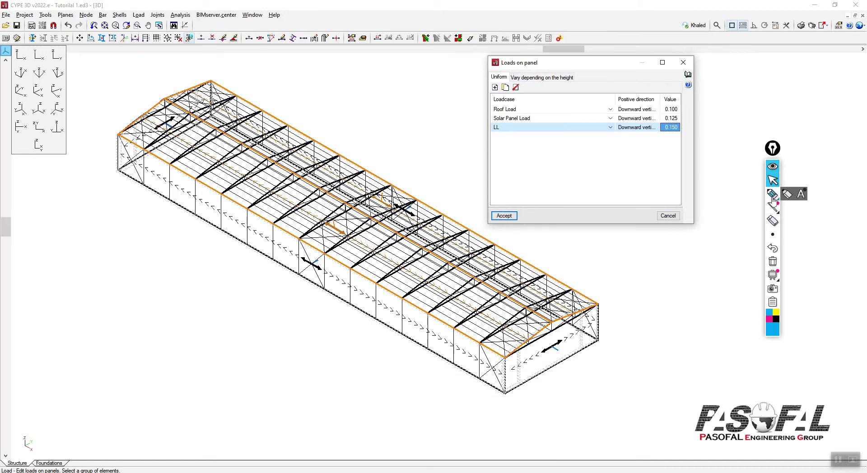
mouse_move(318, 216)
left_mouse_down()
mouse_move(346, 226)
mouse_move(319, 235)
mouse_move(317, 215)
left_mouse_up()
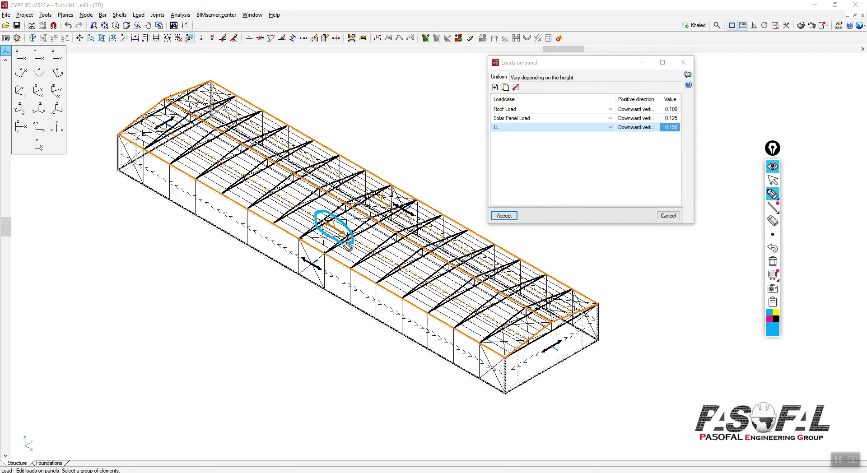
left_click_drag(396, 234, 351, 267)
left_click_drag(370, 221, 327, 252)
left_click_drag(344, 203, 300, 237)
left_click_drag(318, 192, 274, 222)
left_click_drag(292, 175, 250, 207)
left_click_drag(268, 158, 225, 191)
left_click_drag(240, 144, 198, 177)
left_click_drag(212, 128, 171, 159)
left_click(769, 319)
mouse_move(319, 243)
left_mouse_down()
mouse_move(352, 219)
mouse_move(351, 236)
mouse_move(331, 246)
left_mouse_up()
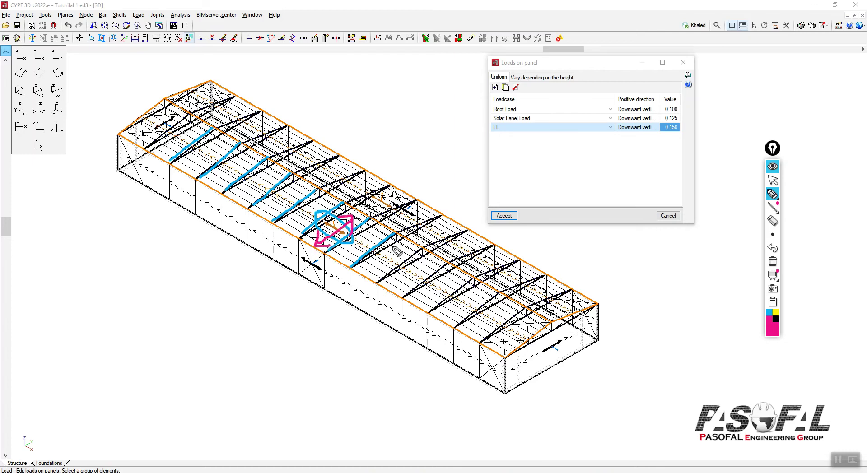
left_click_drag(350, 221, 417, 257)
mouse_move(346, 246)
left_mouse_down()
mouse_move(412, 270)
mouse_move(412, 281)
left_mouse_up()
left_click_drag(357, 267, 409, 299)
mouse_move(272, 184)
left_mouse_down()
mouse_move(321, 216)
mouse_move(281, 211)
left_mouse_up()
left_click_drag(269, 217, 298, 234)
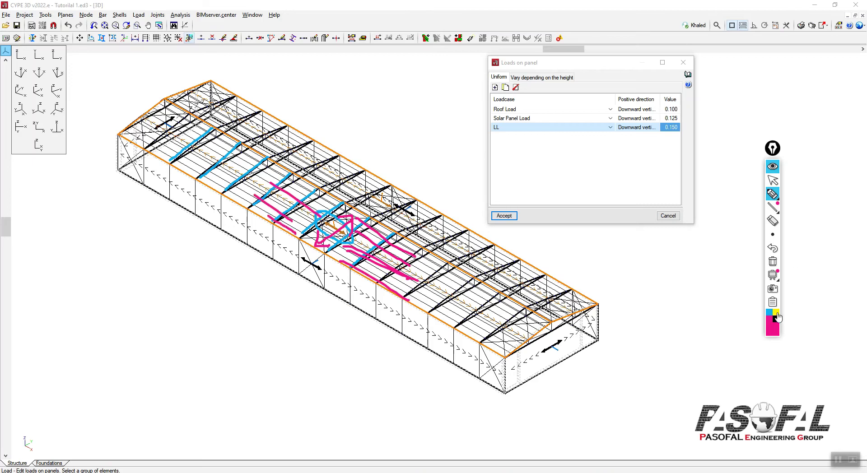
left_click(774, 261)
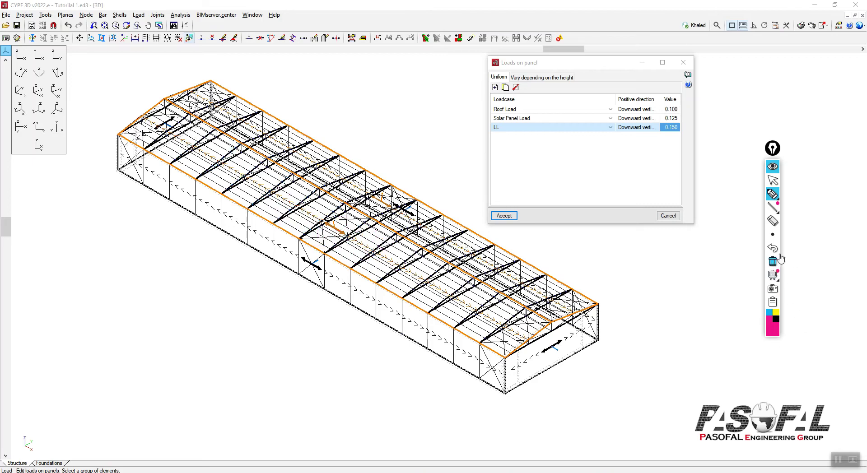
Sketch a double arrow along the front purlins, strokes along the trusses and lines on the rear slope, and clear them.
left_click(773, 182)
left_click(774, 195)
mouse_move(324, 216)
left_mouse_down()
mouse_move(420, 287)
mouse_move(311, 216)
mouse_move(339, 221)
left_mouse_up()
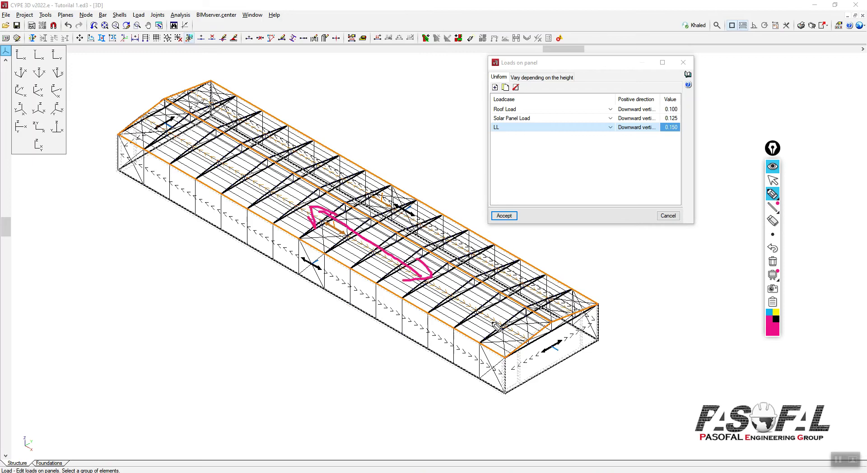
left_click_drag(520, 310, 474, 339)
left_click_drag(497, 295, 448, 325)
left_click_drag(470, 283, 423, 311)
left_click_drag(452, 263, 397, 291)
left_click_drag(407, 255, 366, 280)
left_click_drag(379, 245, 341, 272)
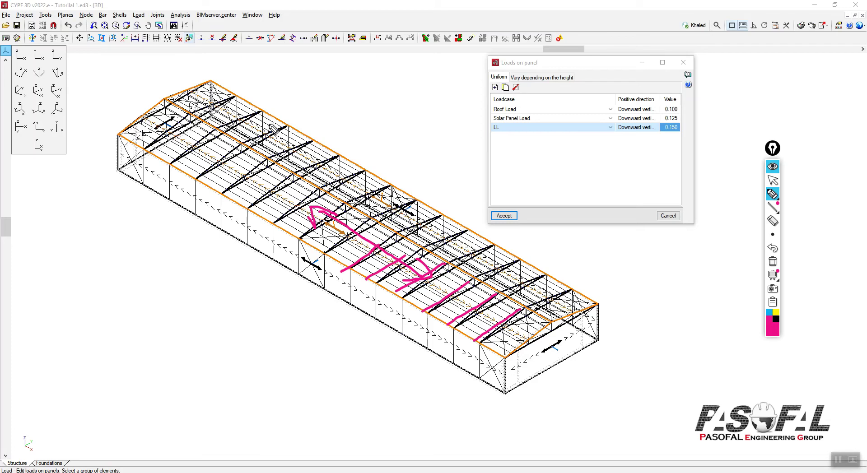
left_click_drag(212, 92, 316, 148)
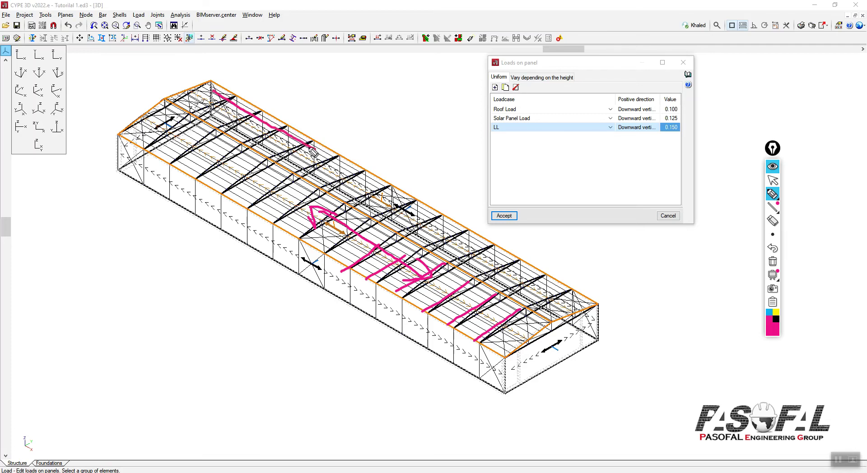
mouse_move(218, 100)
left_mouse_down()
mouse_move(299, 150)
mouse_move(280, 154)
left_mouse_up()
left_click_drag(212, 117, 260, 149)
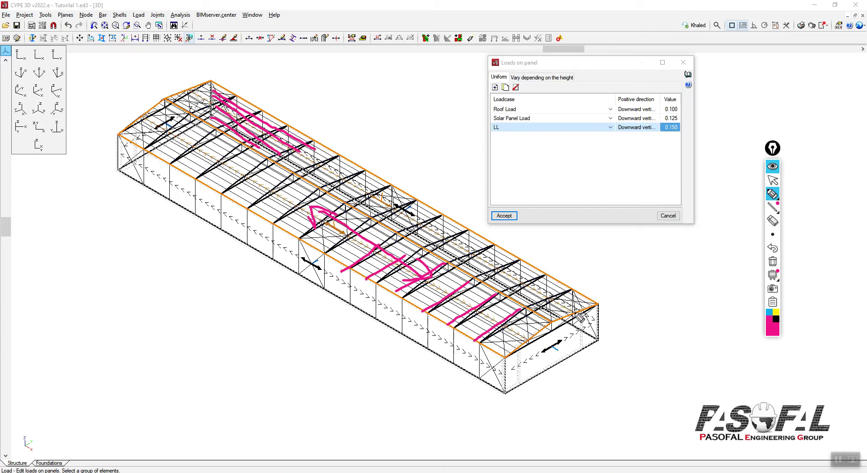
left_click(773, 262)
left_click(773, 180)
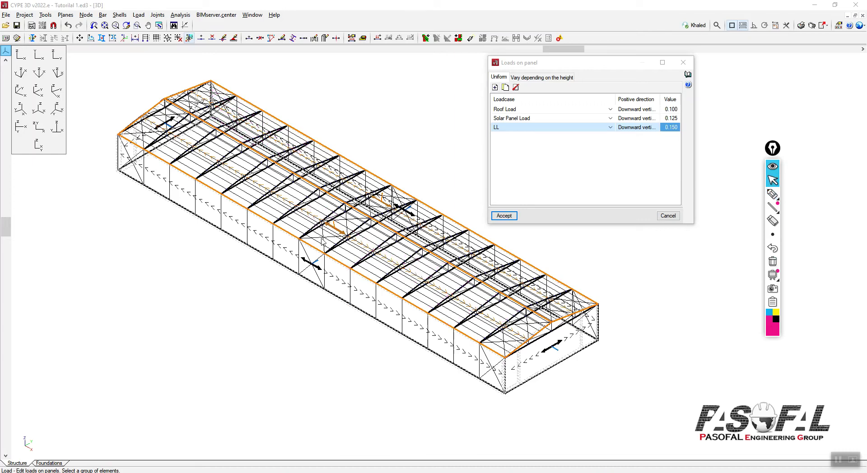
Accept the loads on the roof panels and set Roof Load as the visible loadcase.
left_click(504, 216)
scroll(354, 224, "up", 4)
scroll(376, 224, "down", 6)
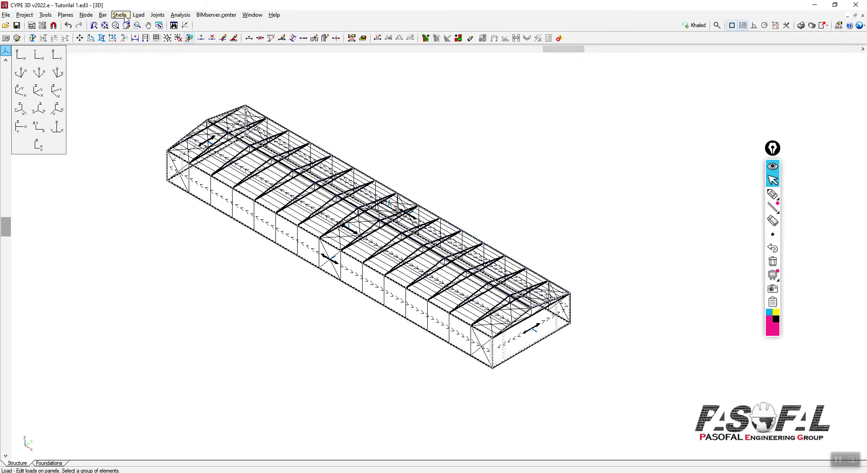
left_click(139, 16)
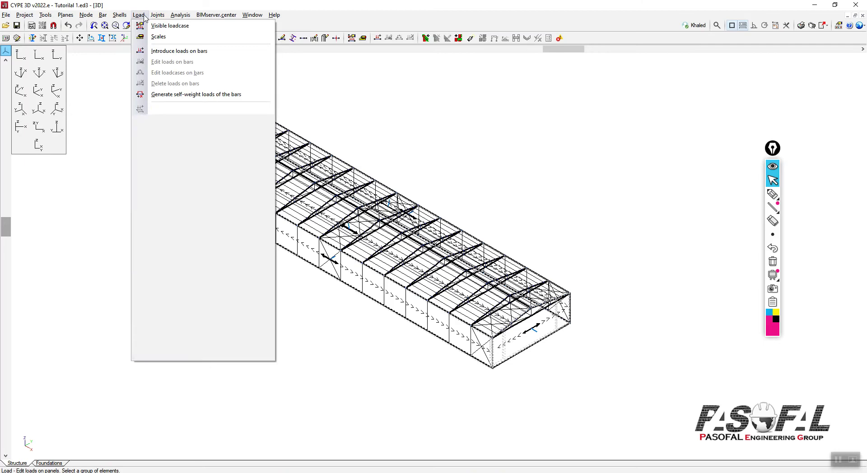
left_click(171, 26)
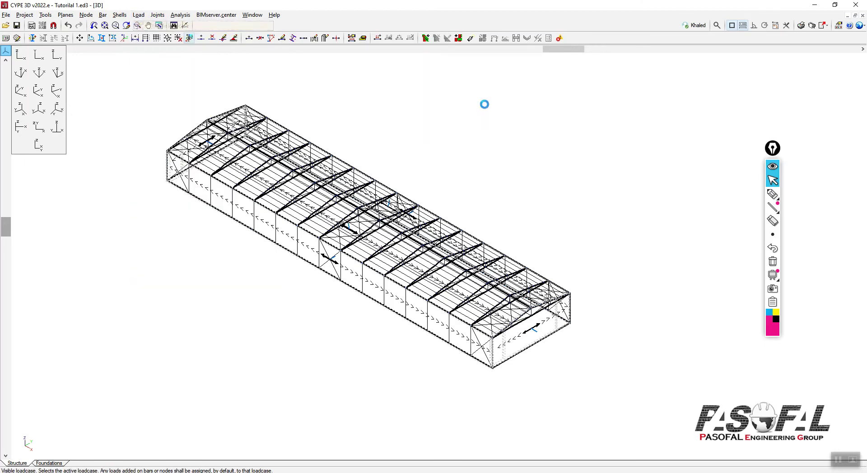
left_click(646, 111)
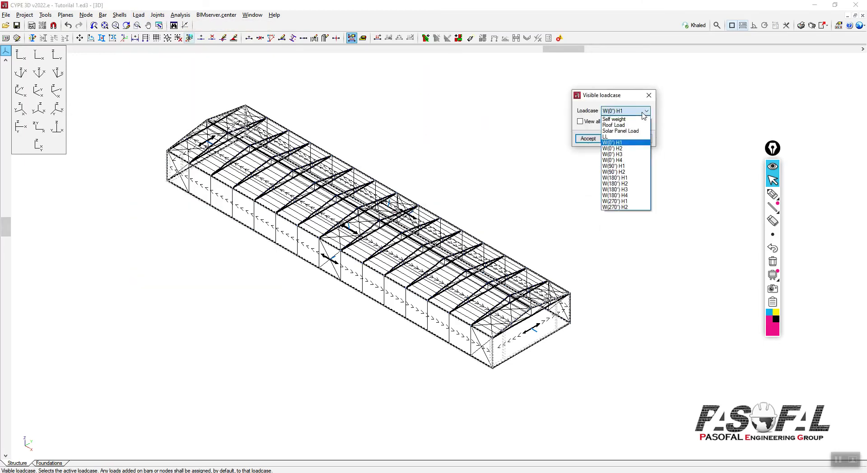
left_click(613, 125)
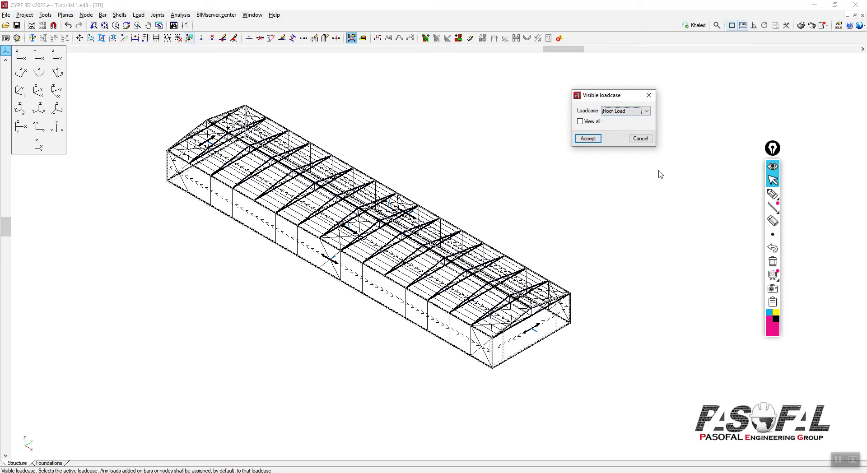
left_click_drag(621, 97, 600, 71)
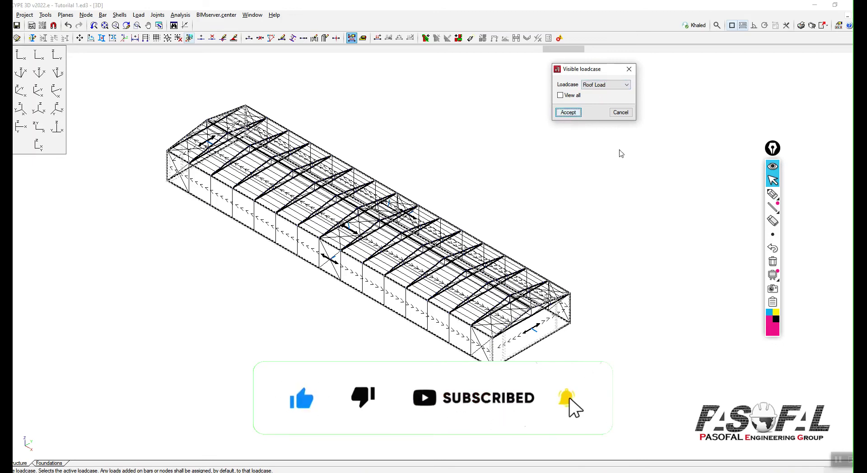
left_click(568, 112)
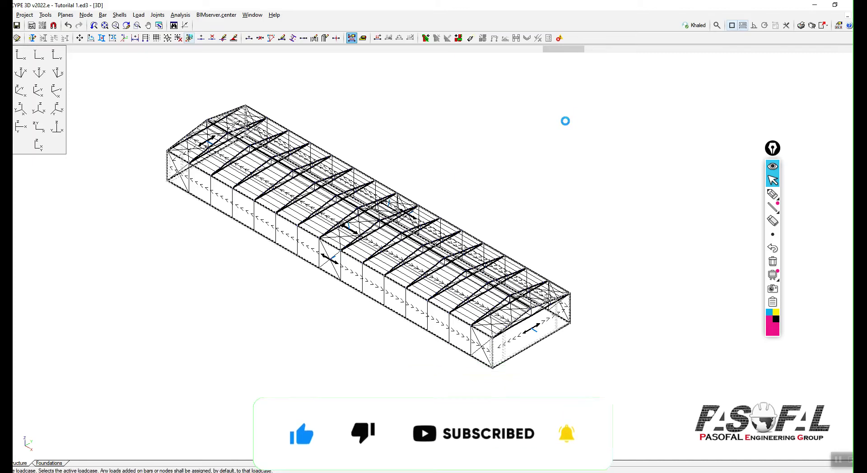
scroll(343, 209, "up", 5)
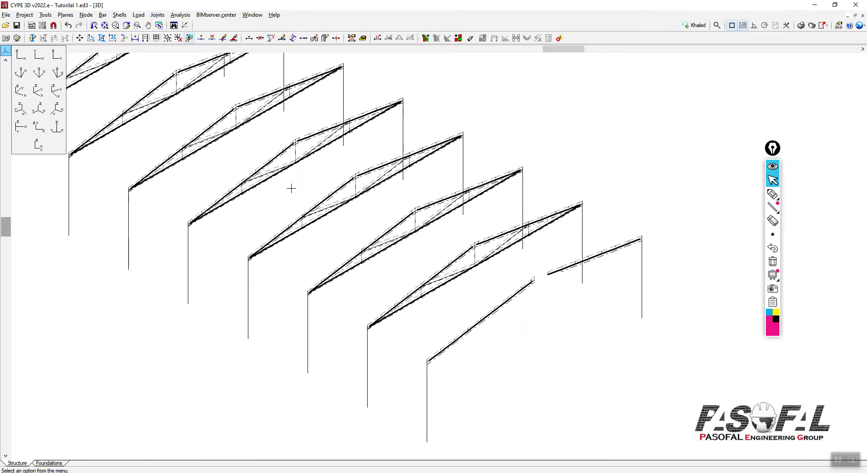
scroll(289, 180, "up", 3)
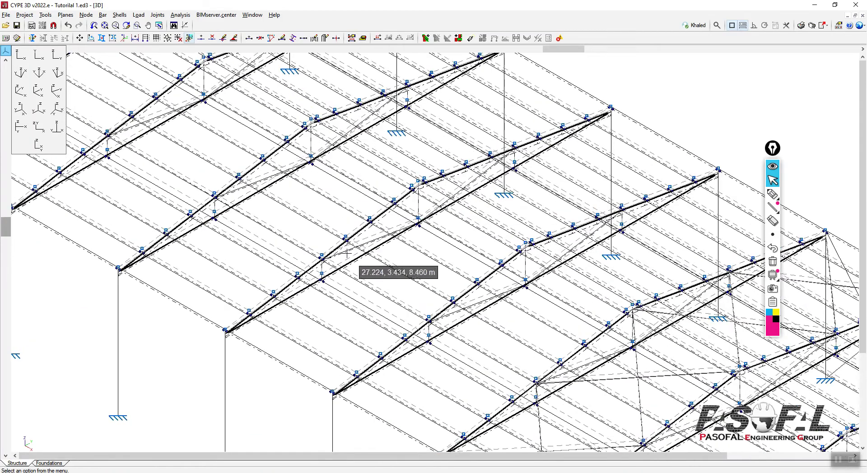
Set the display scale to 7 for the Roof Load, Solar Panel Load and LL loadcases.
scroll(347, 254, "up", 4)
scroll(363, 233, "up", 5)
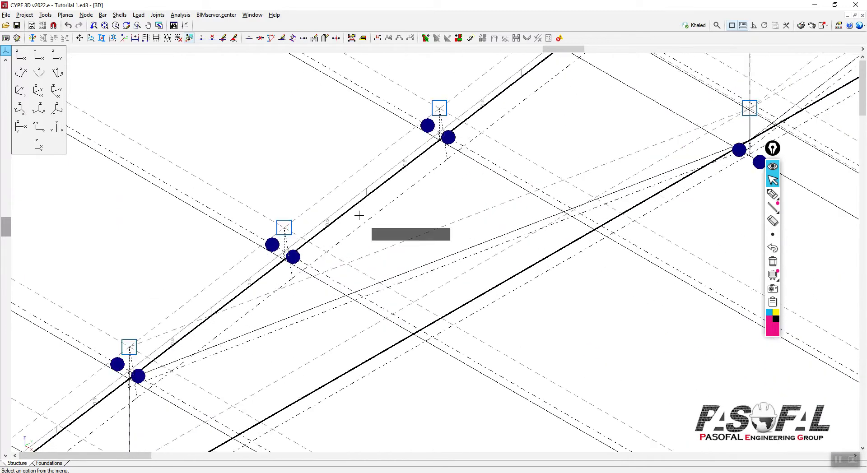
scroll(359, 216, "up", 1)
scroll(402, 202, "down", 5)
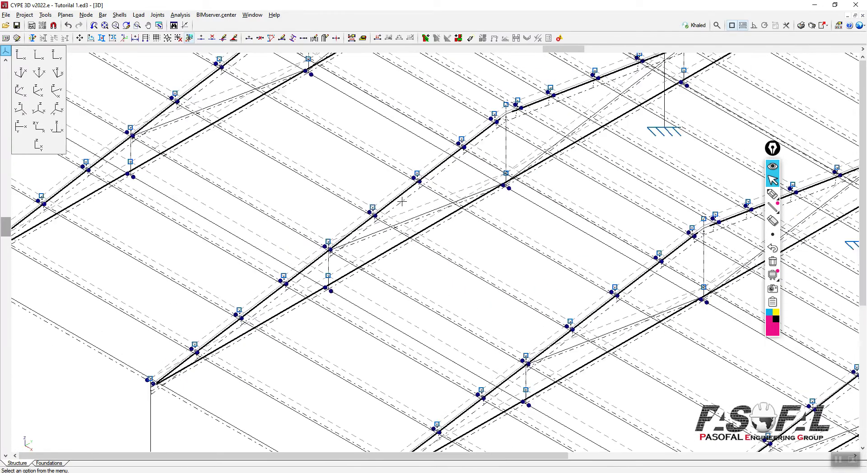
scroll(401, 202, "down", 3)
left_click(139, 14)
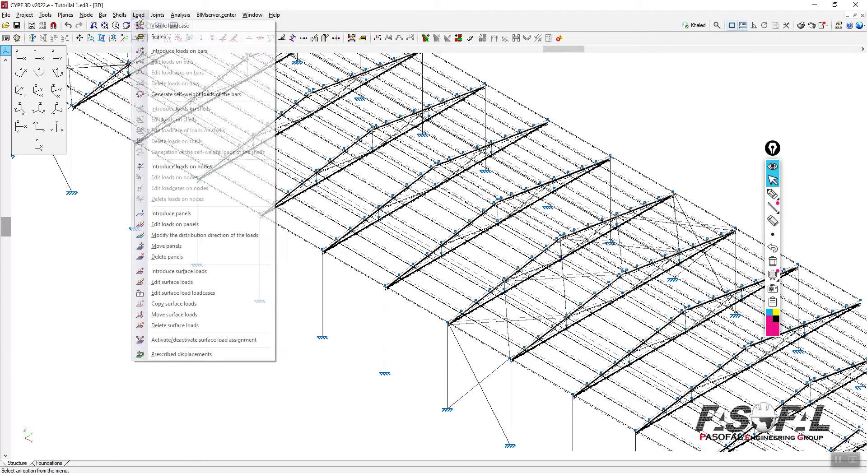
left_click(161, 37)
scroll(470, 179, "down", 5)
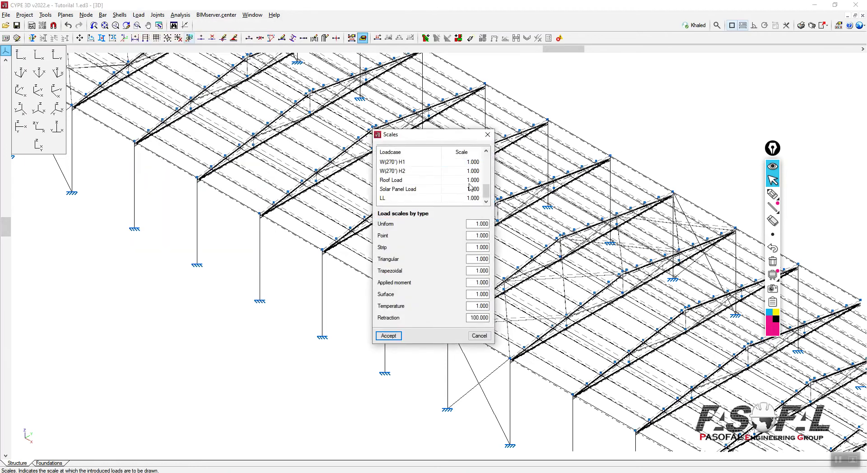
left_click(473, 199)
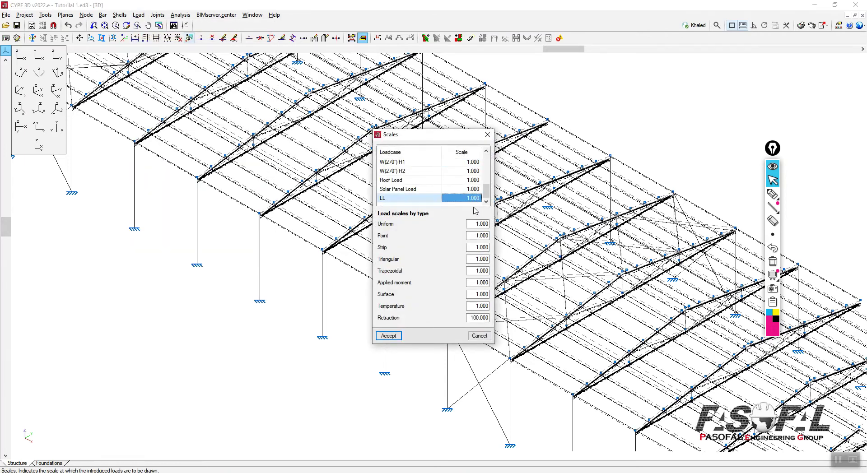
left_click(471, 191)
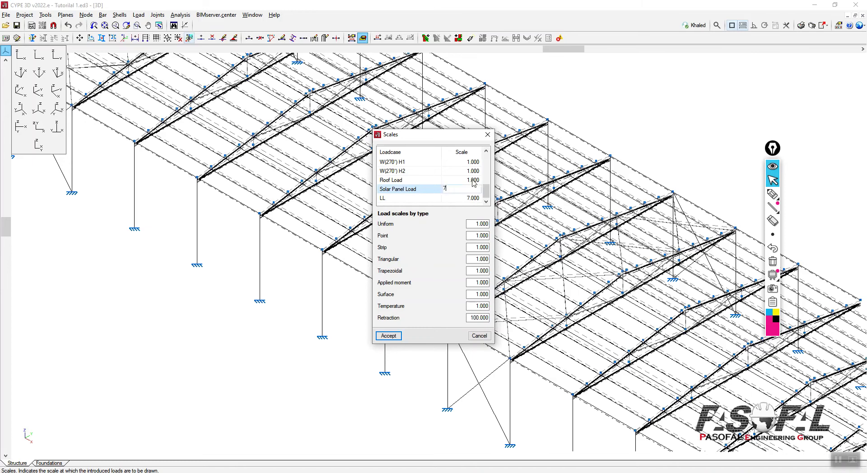
type("7")
left_click(473, 182)
left_click(470, 174)
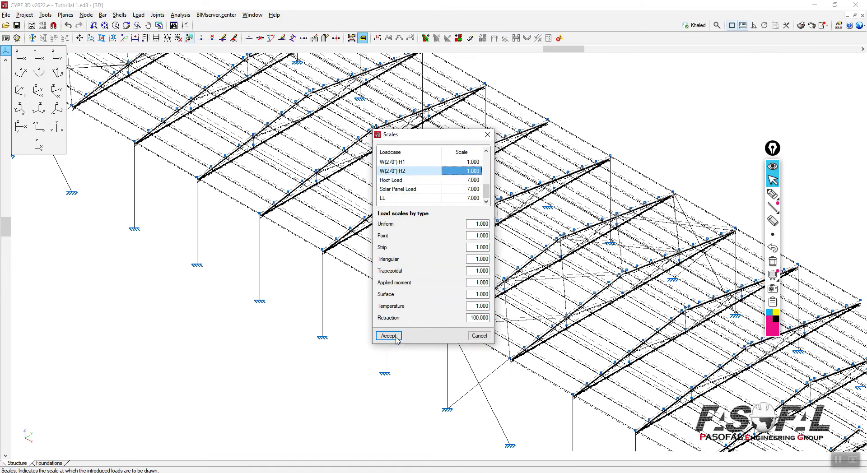
left_click(392, 338)
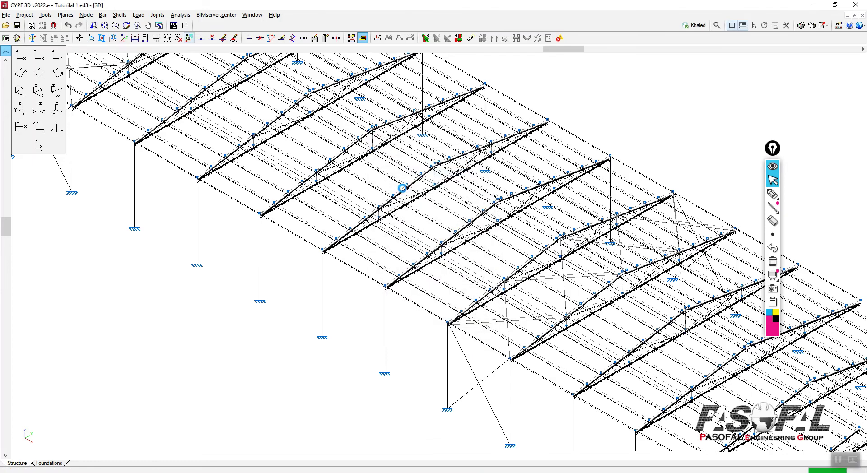
Inspect the Roof Load values along the truss top chords and switch the visible loadcase to LL.
scroll(400, 173, "up", 5)
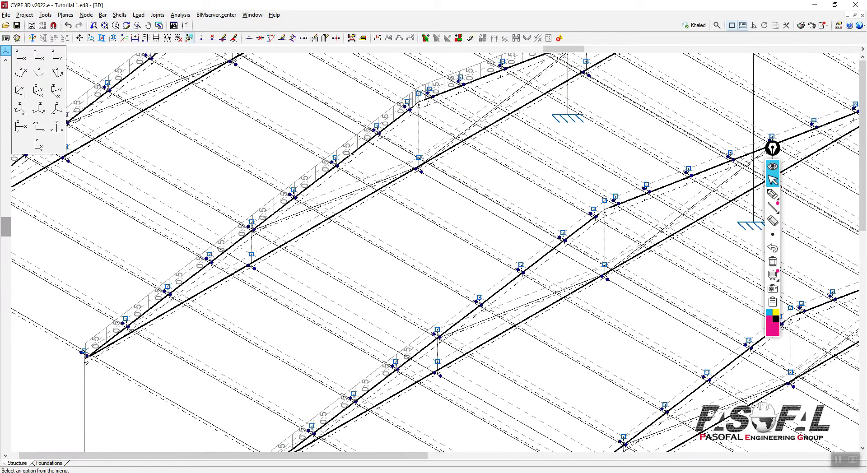
scroll(374, 195, "down", 1)
scroll(374, 195, "down", 6)
scroll(375, 196, "up", 1)
left_click(144, 16)
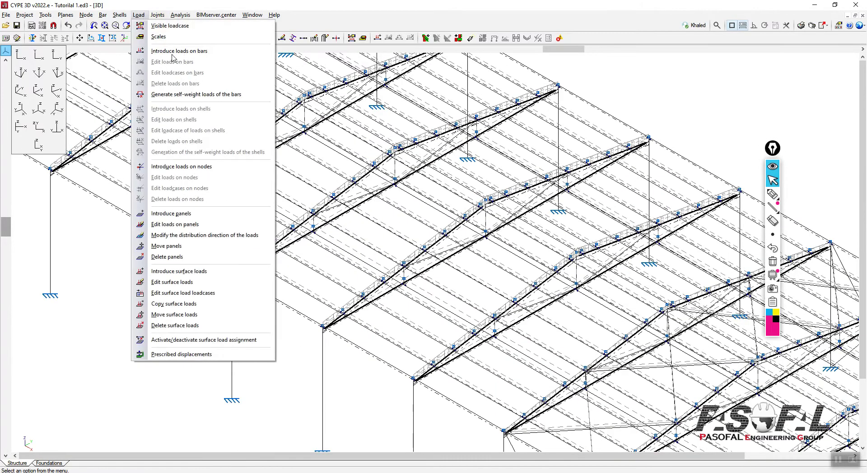
left_click(151, 23)
left_click_drag(444, 217, 609, 117)
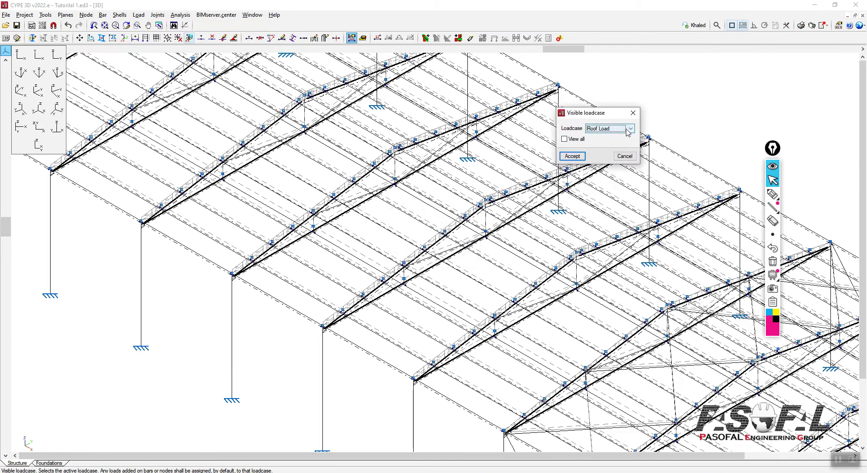
left_click(625, 129)
left_click(596, 155)
key("Return")
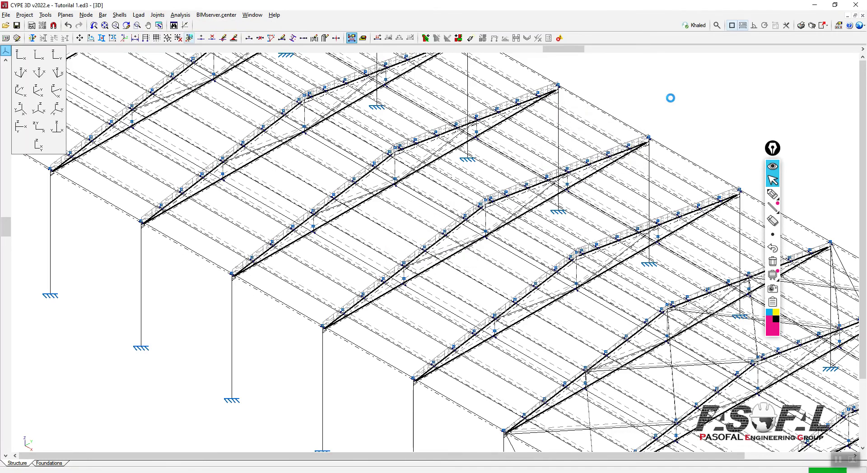
Examine the LL values on the trusses and make Solar Panel Load the visible loadcase.
scroll(393, 209, "up", 3)
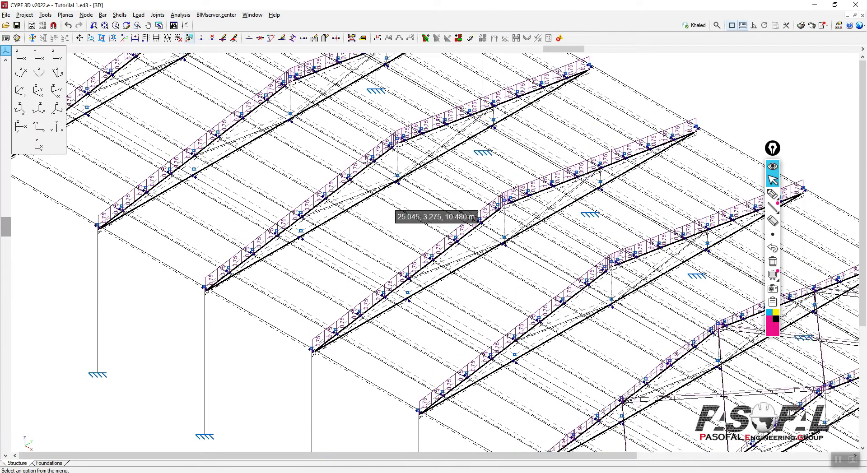
scroll(393, 209, "up", 4)
left_click(143, 17)
left_click(149, 23)
left_click(463, 228)
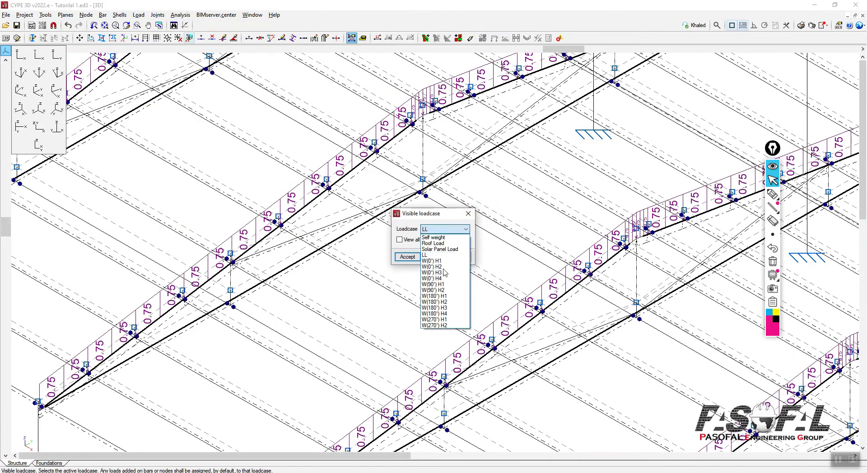
left_click(432, 250)
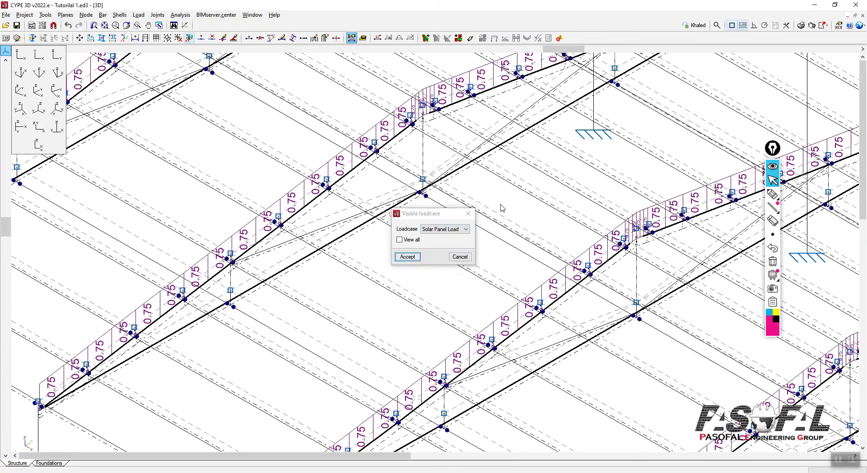
key("Return")
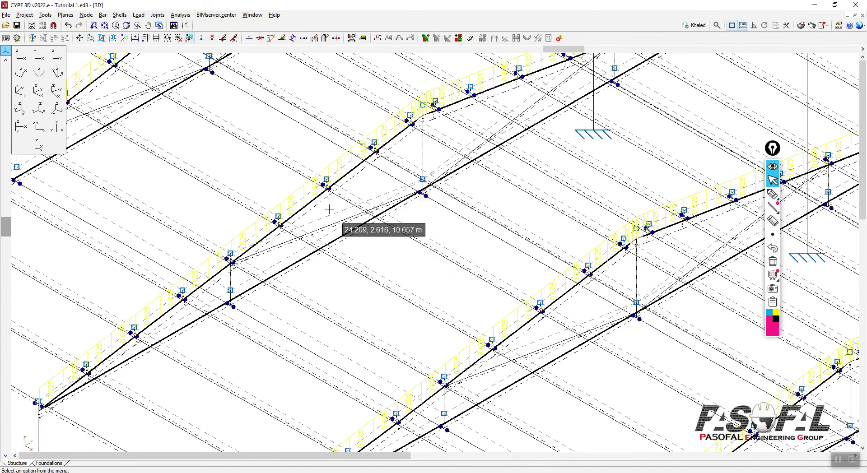
Outline the front roof slope with the pink screen pen and add strokes along its trusses.
scroll(522, 175, "down", 4)
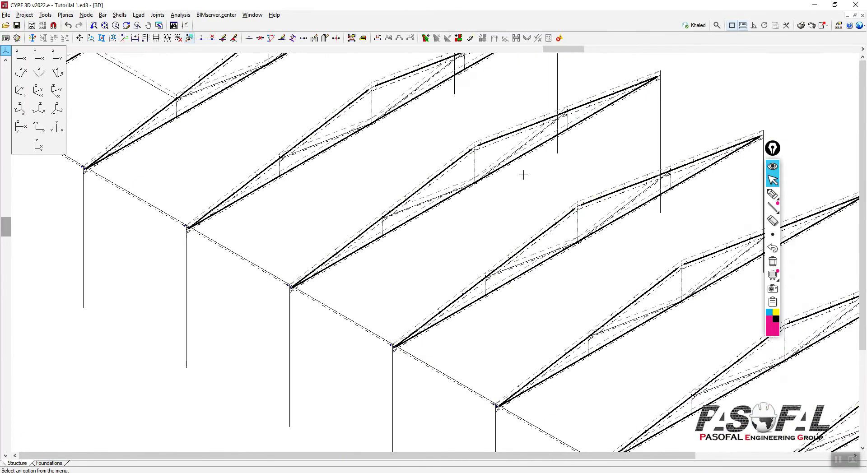
scroll(296, 280, "down", 3)
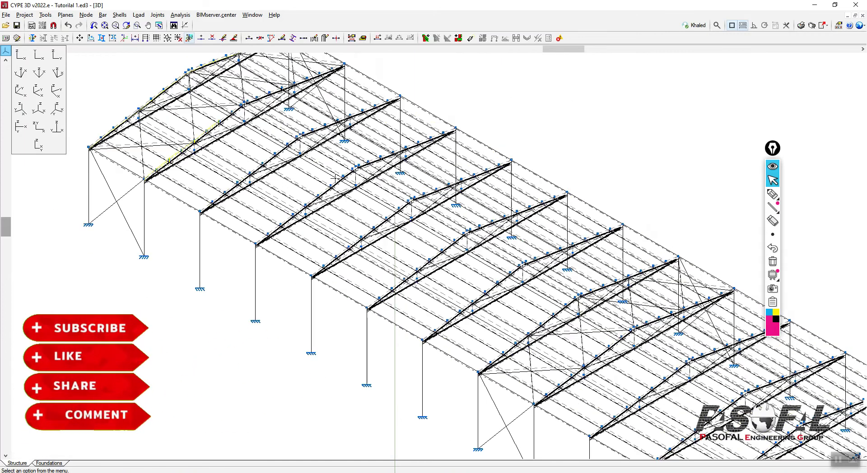
mouse_move(774, 194)
left_click_drag(188, 71, 732, 406)
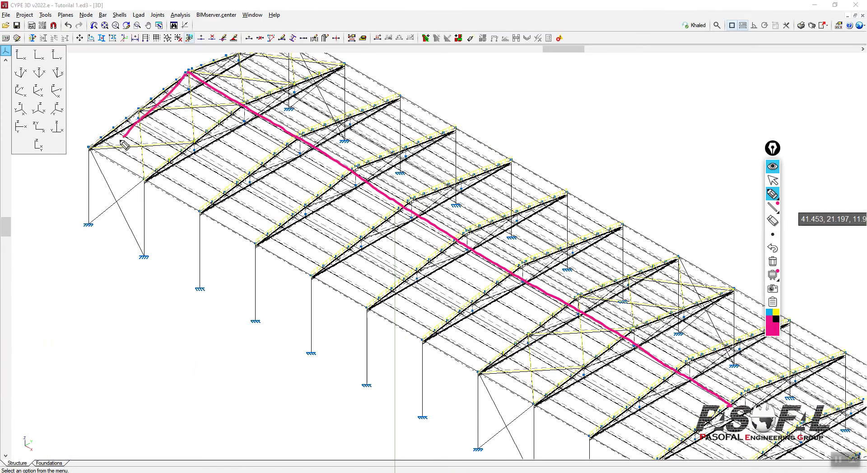
left_click_drag(90, 149, 504, 402)
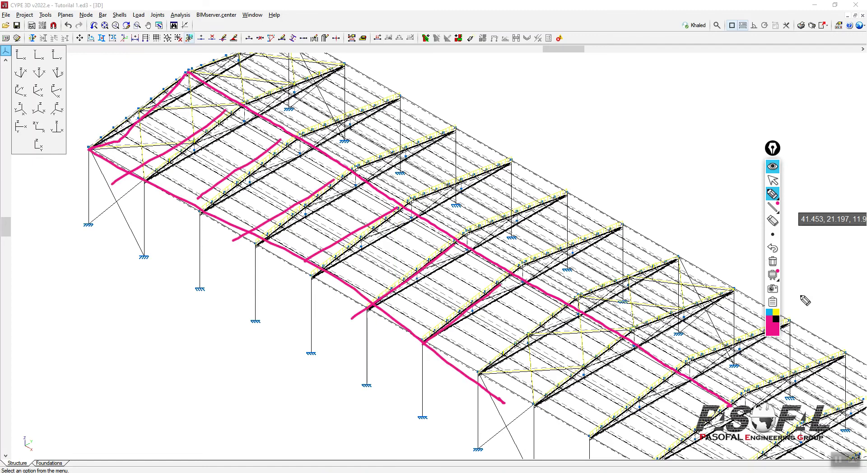
Outline the rear roof slope with the blue screen pen, add lines along its purlins, and clear all marks.
left_click(769, 312)
mouse_move(187, 72)
left_mouse_down()
mouse_move(606, 210)
mouse_move(734, 295)
left_mouse_up()
left_click_drag(299, 50, 558, 210)
left_click_drag(286, 95, 584, 256)
left_click_drag(322, 104, 553, 232)
left_click_drag(272, 110, 512, 240)
left_click(773, 262)
Move the screen pen toolbar out of the way and collapse it.
mouse_move(774, 193)
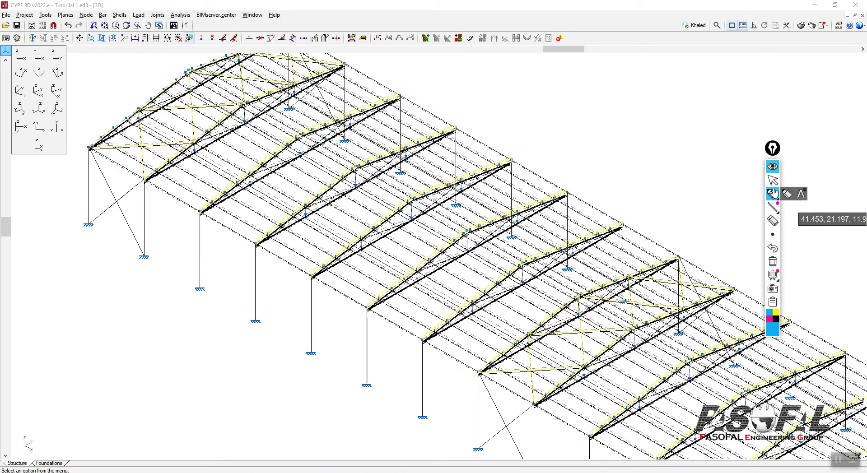
mouse_move(773, 180)
left_mouse_down()
mouse_move(801, 159)
mouse_move(811, 95)
left_mouse_up()
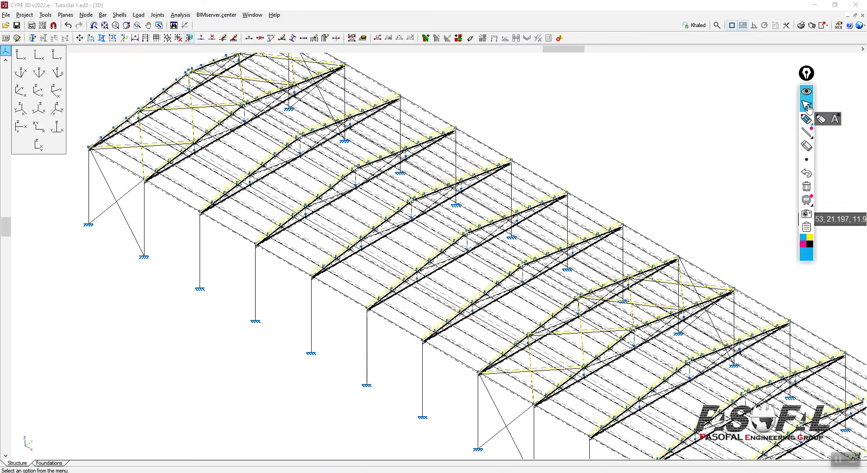
left_click(807, 74)
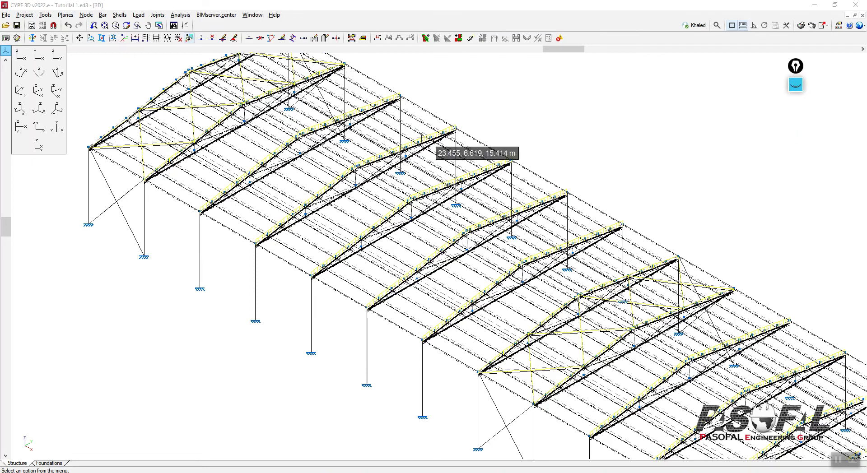
Change the rear roof panel's load distribution direction so that it runs along the slope, parallel to the trusses.
left_click(137, 16)
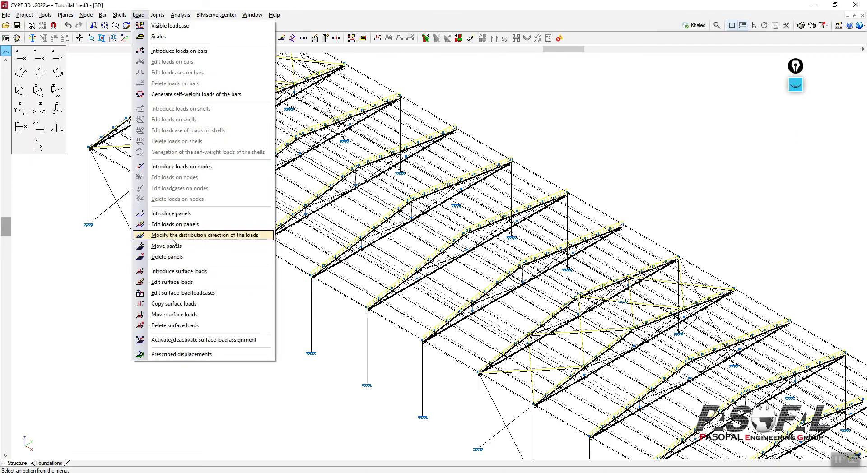
left_click(223, 235)
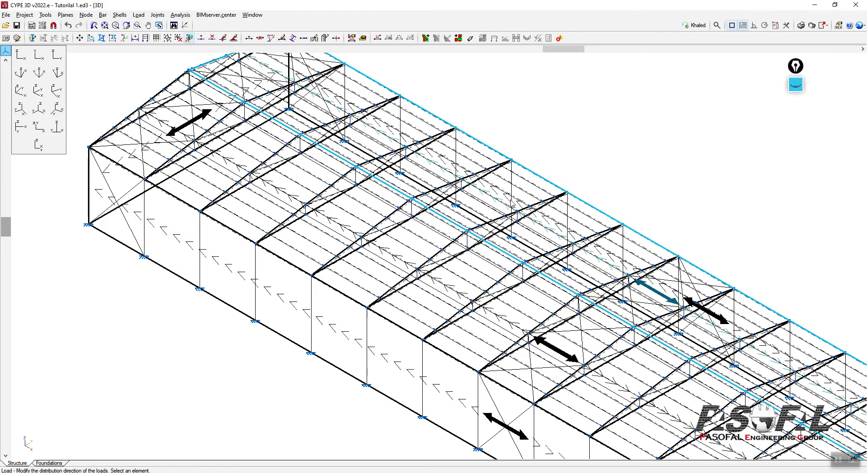
scroll(588, 148, "down", 2)
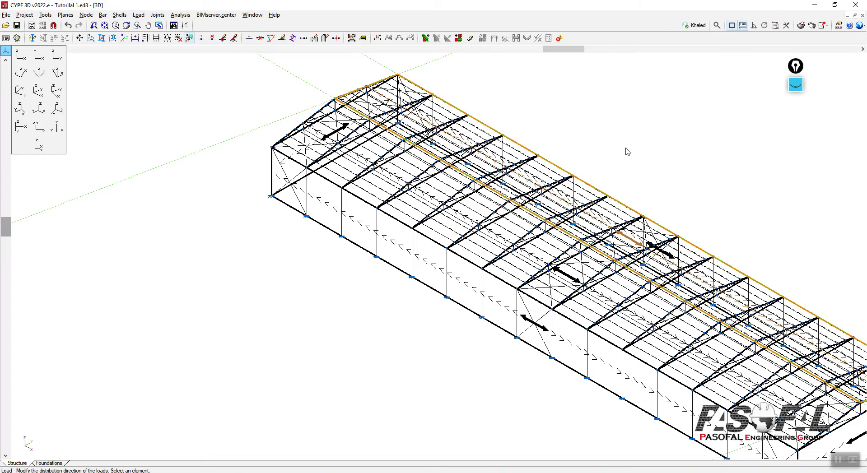
scroll(649, 199, "down", 4)
scroll(560, 230, "up", 1)
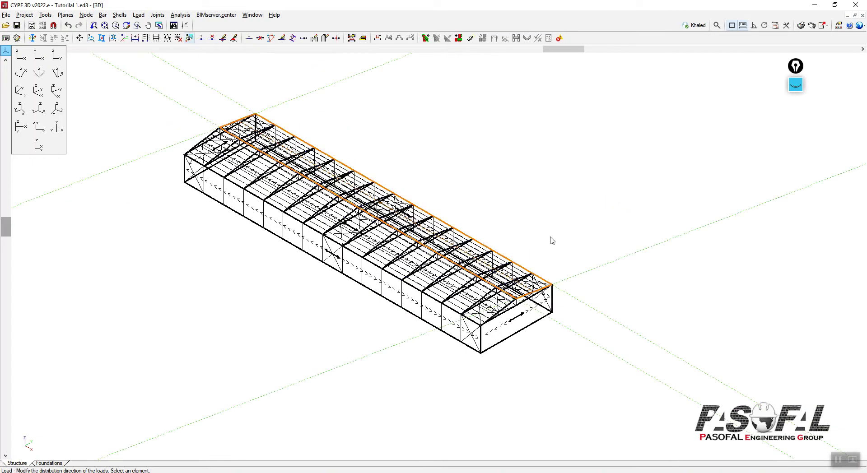
left_click(586, 276)
key("ctrl")
key("ctrl")
key("ctrl")
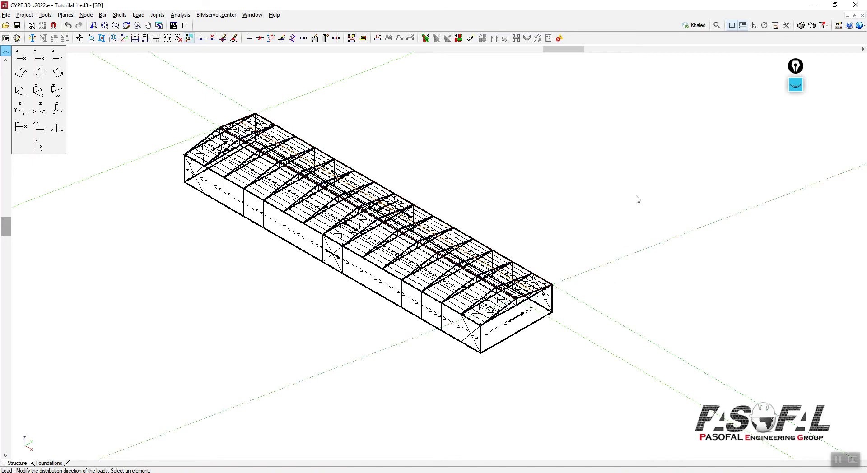
scroll(418, 207, "up", 8)
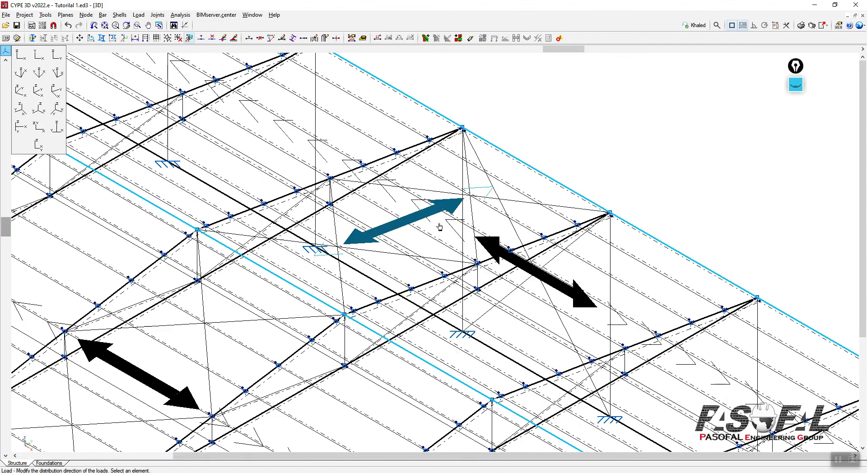
Display the Solar Panel Load loadcase again and compare the loads on both roof slopes near the ridge.
scroll(440, 227, "down", 10)
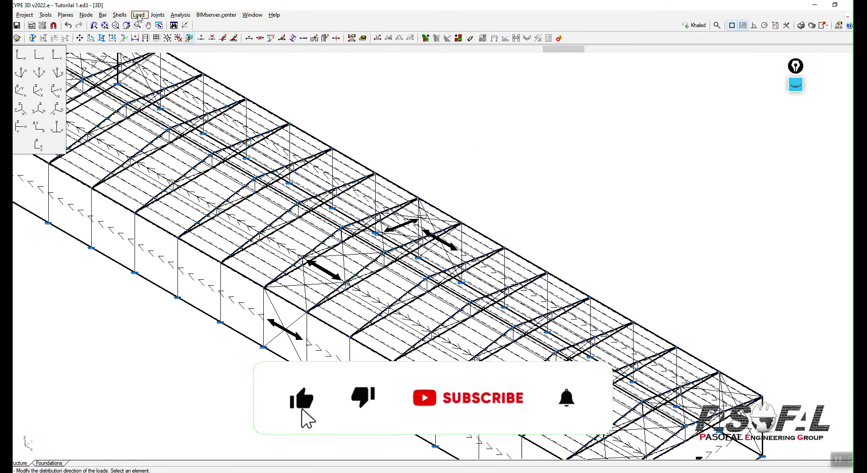
left_click(144, 15)
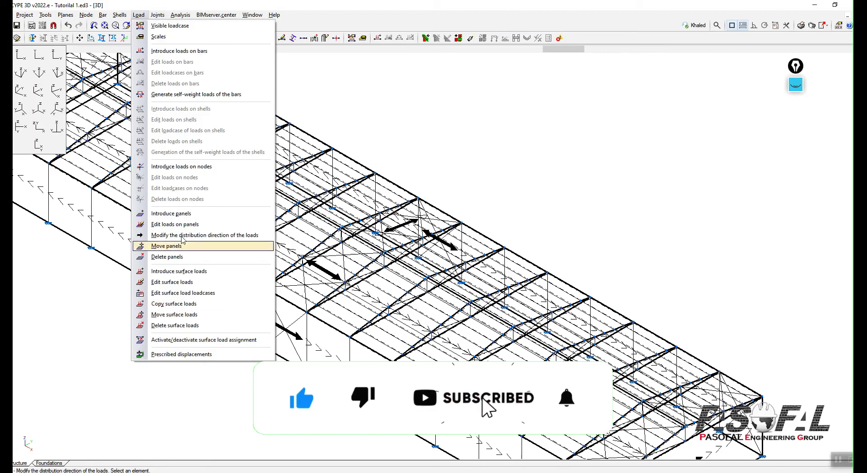
left_click(170, 26)
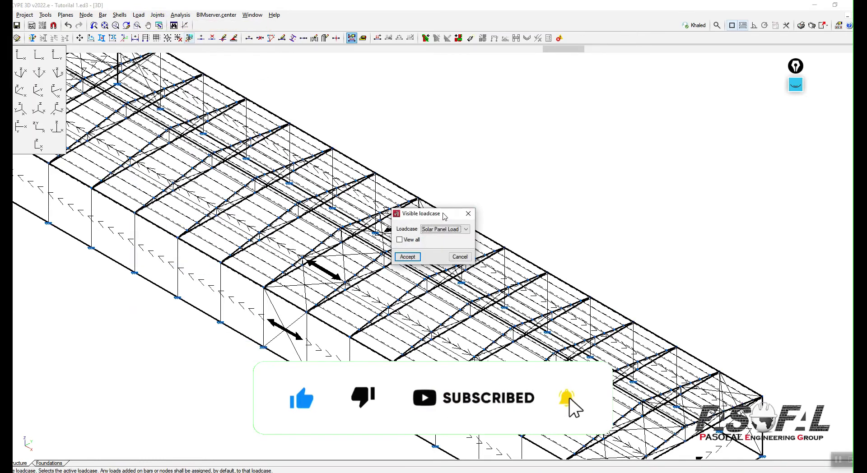
left_click_drag(446, 216, 608, 135)
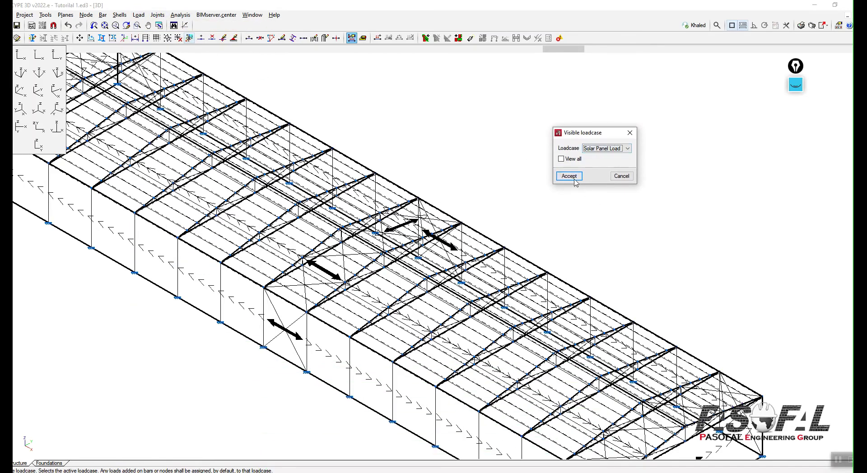
key("Return")
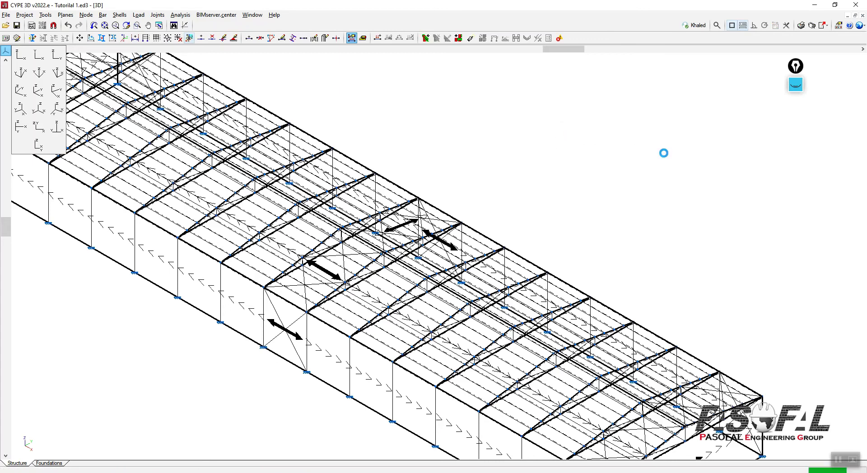
scroll(327, 192, "up", 1)
scroll(327, 193, "up", 3)
scroll(172, 252, "up", 3)
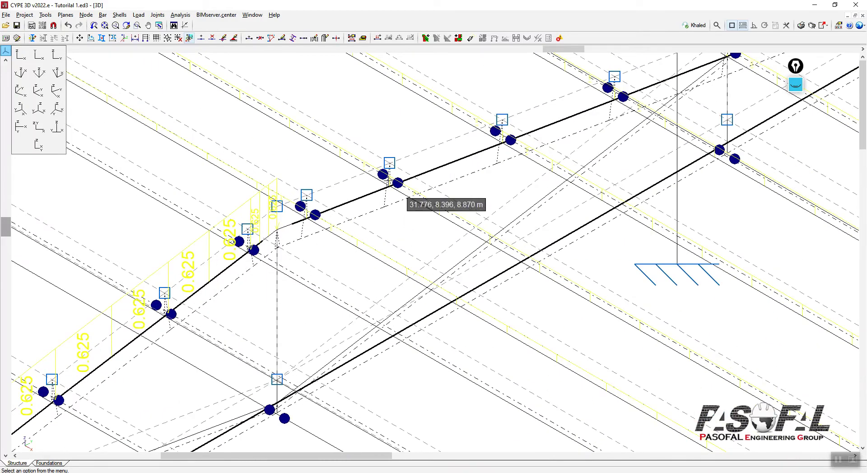
Display the Roof Load loadcase and compare its loads on both roof slopes near the ridge and across the hall.
scroll(388, 181, "up", 1)
scroll(364, 180, "up", 1)
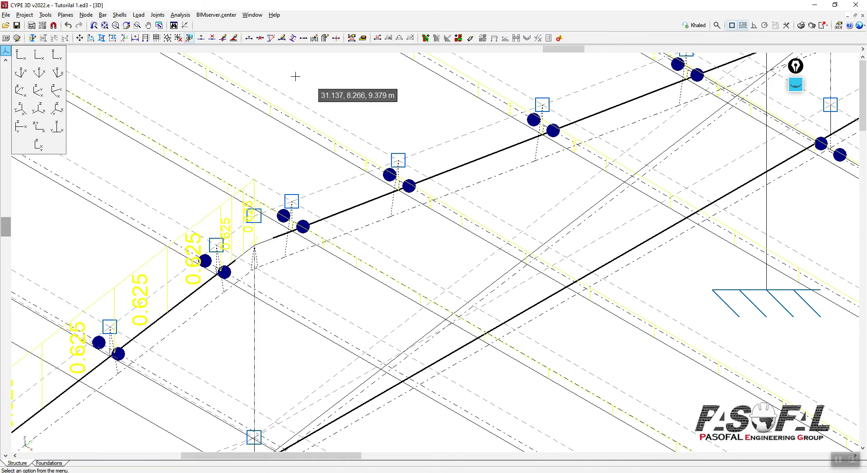
left_click(119, 15)
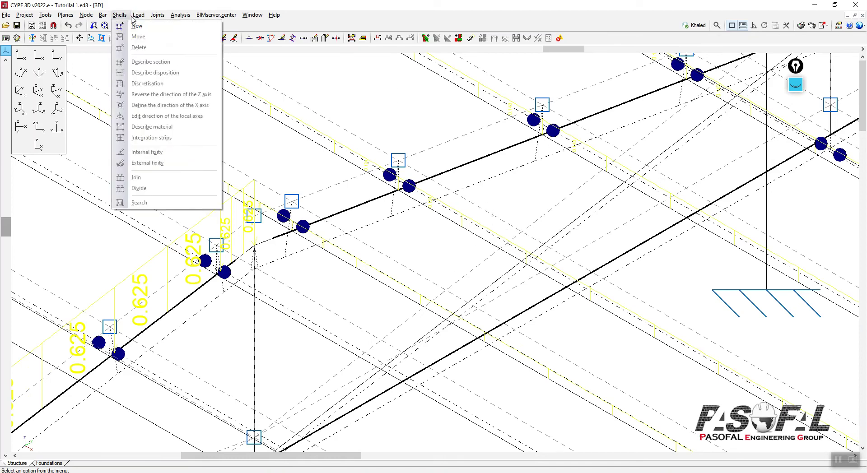
left_click(154, 23)
left_click_drag(445, 213, 545, 151)
left_click(556, 167)
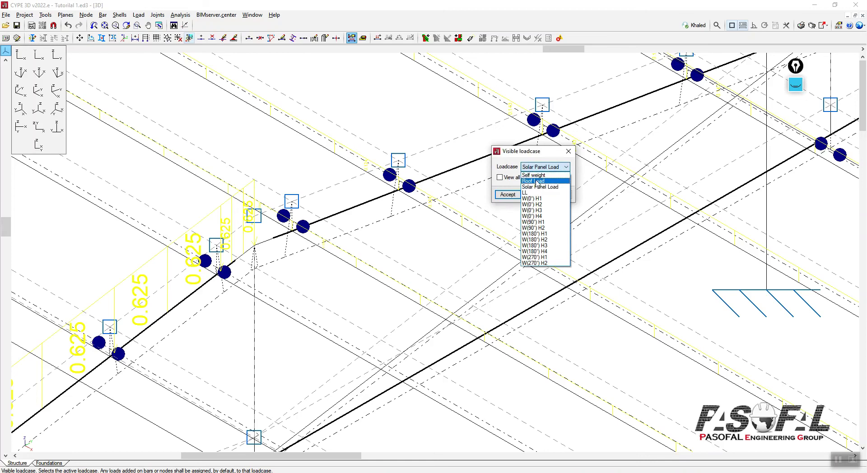
left_click(539, 181)
key("Return")
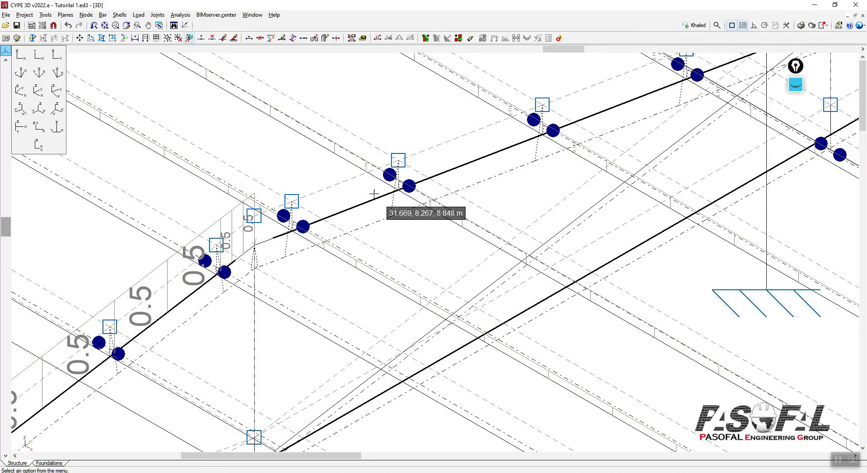
scroll(394, 195, "up", 5)
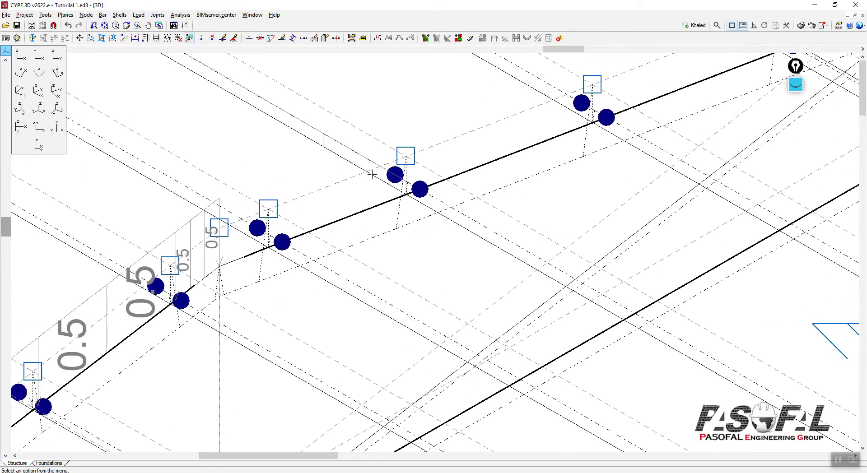
scroll(383, 193, "down", 8)
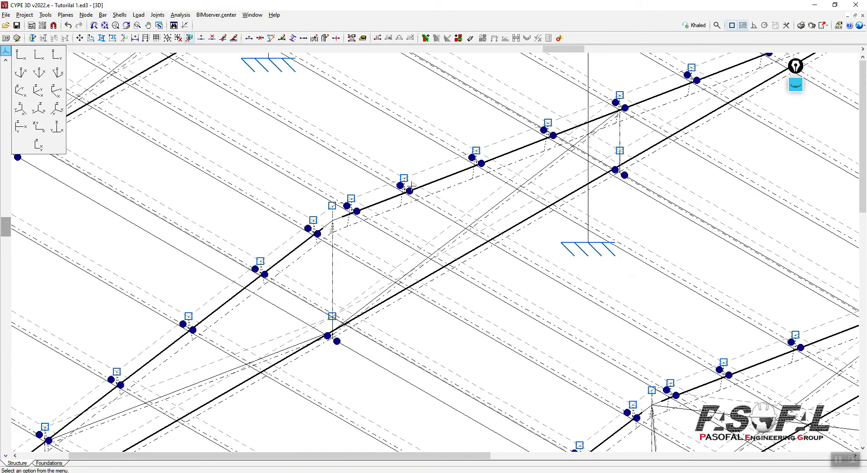
scroll(489, 154, "down", 1)
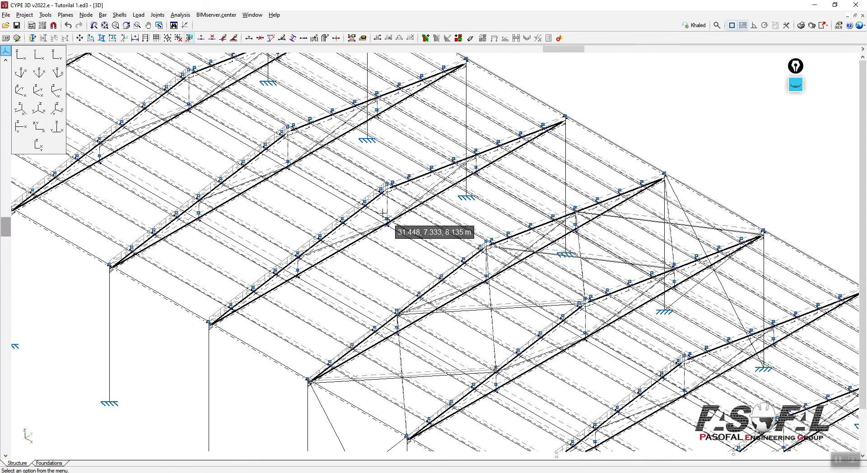
scroll(383, 213, "down", 2)
scroll(393, 216, "down", 2)
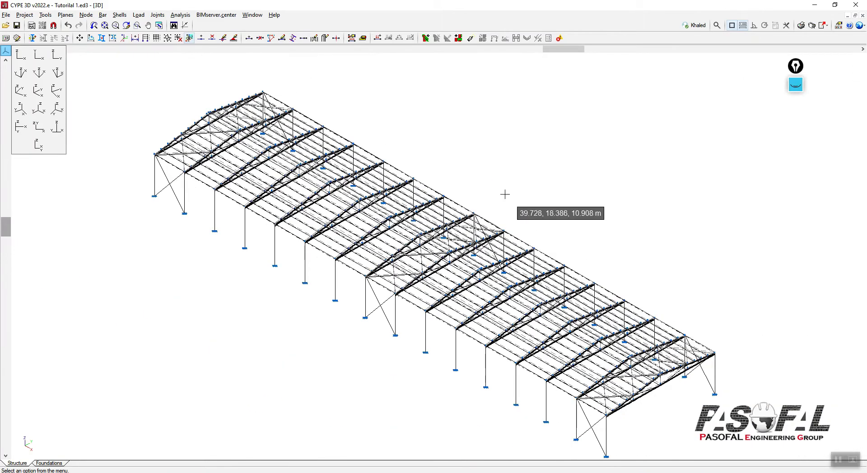
Change the rear roof panel's load distribution direction back so that it runs lengthwise along the hall, parallel to the purlins.
scroll(467, 226, "up", 4)
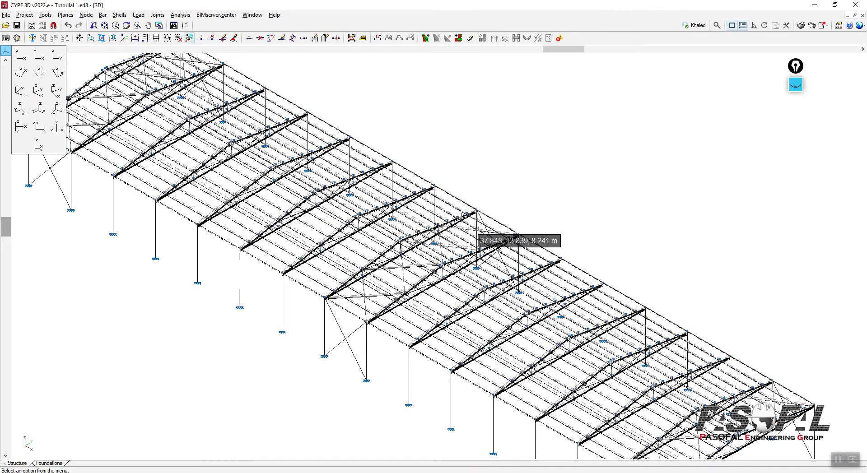
scroll(378, 194, "up", 2)
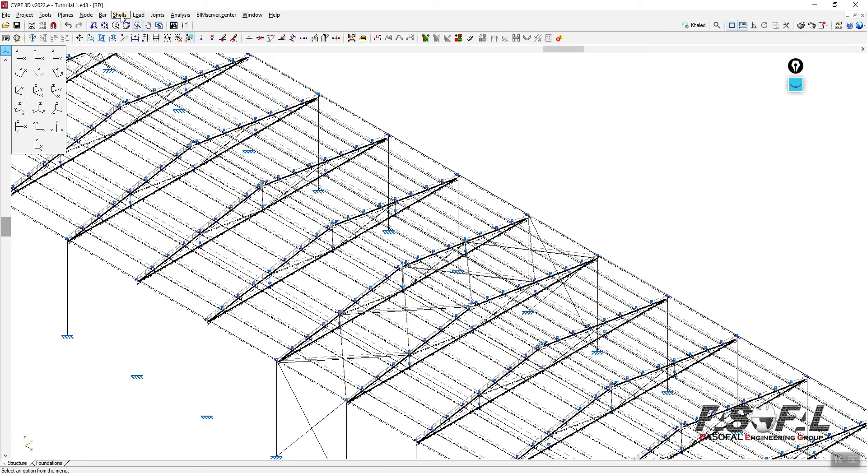
left_click(138, 15)
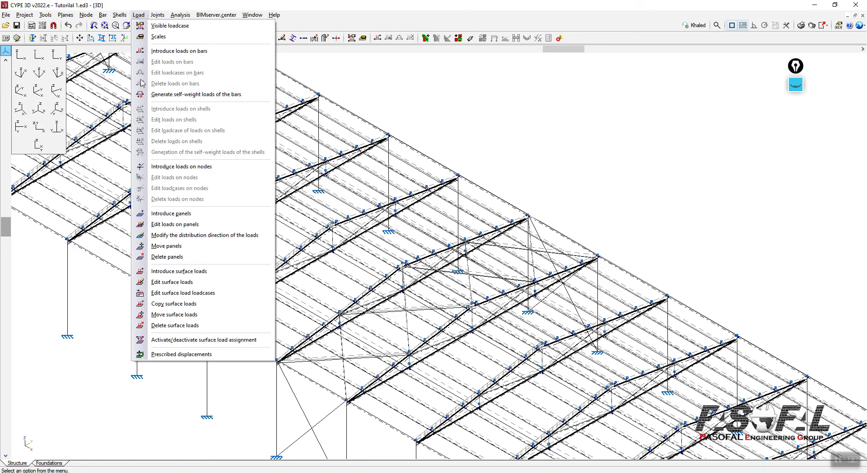
left_click(172, 237)
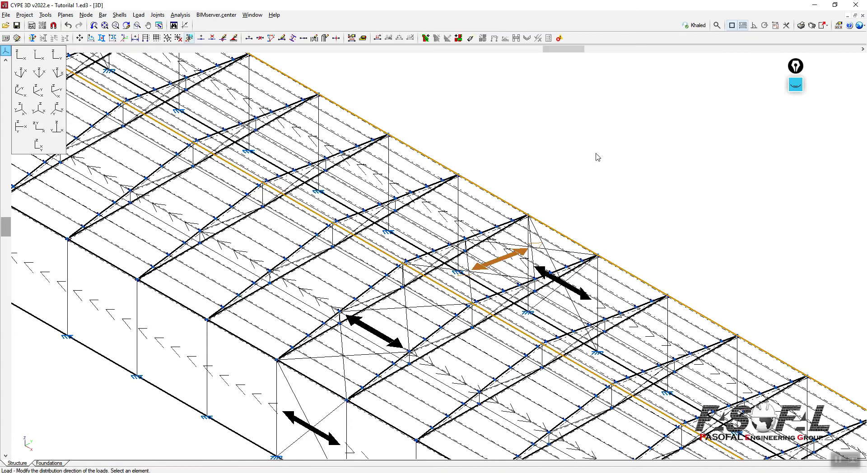
right_click(587, 138)
scroll(513, 176, "down", 5)
left_click(493, 183)
right_click(681, 278)
Examine the load distribution arrows on the roof, side wall and gable panels, up to the far end of the hall.
scroll(550, 188, "up", 8)
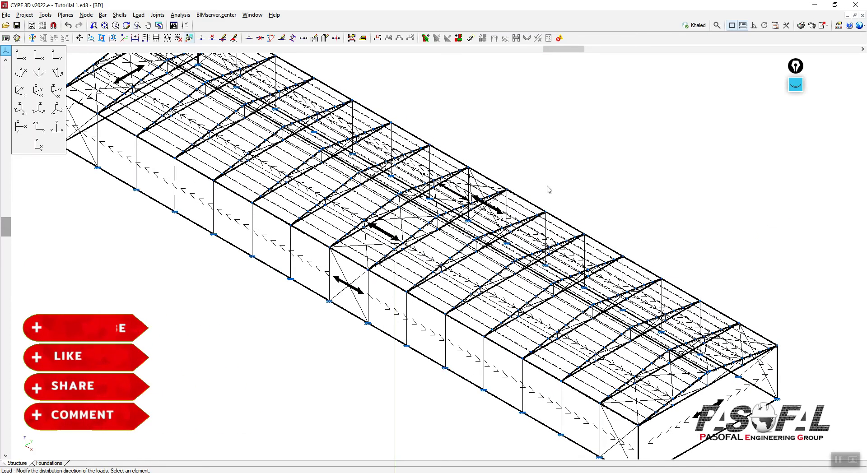
scroll(635, 218, "down", 1)
scroll(325, 376, "down", 1)
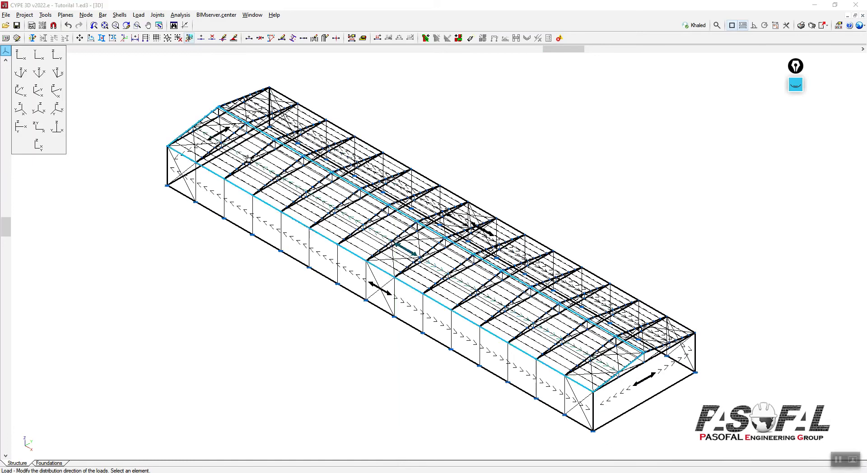
scroll(184, 111, "up", 2)
scroll(184, 111, "up", 1)
scroll(228, 125, "up", 4)
scroll(386, 166, "down", 3)
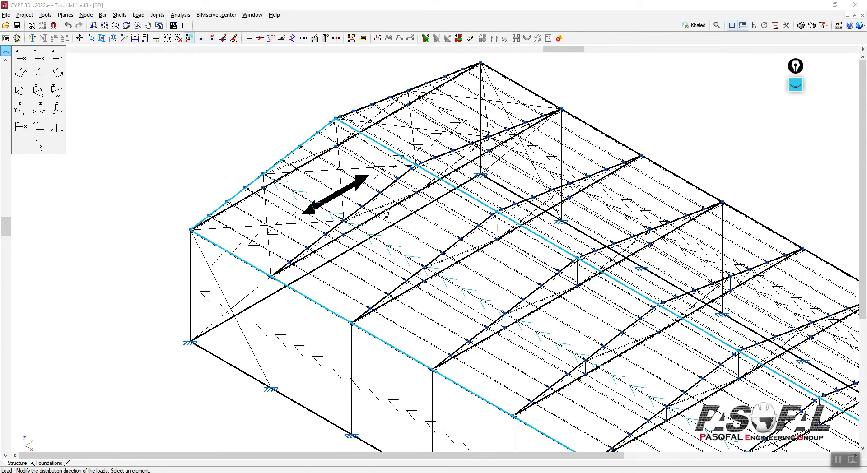
scroll(388, 211, "down", 1)
Start introducing loads on bars and make LL the visible loadcase.
left_click(138, 15)
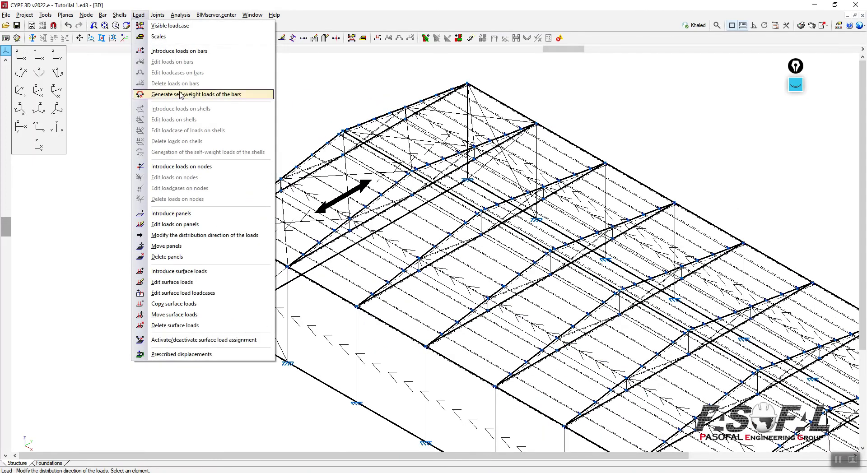
left_click(191, 51)
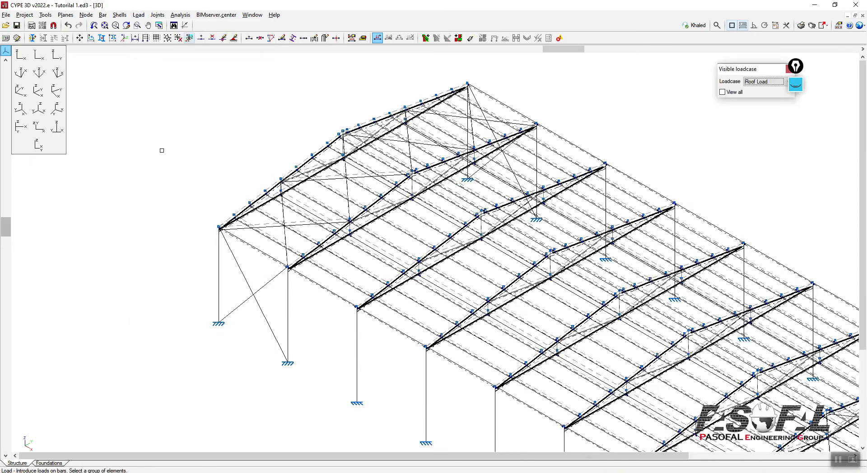
left_click(201, 112)
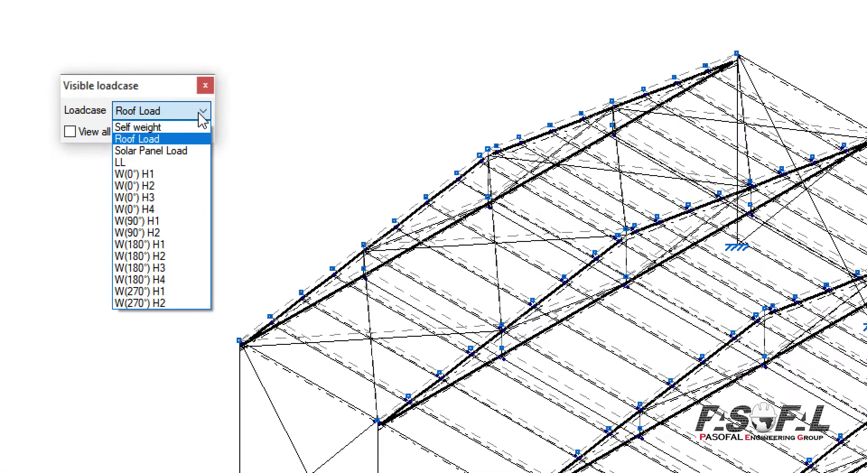
left_click(141, 164)
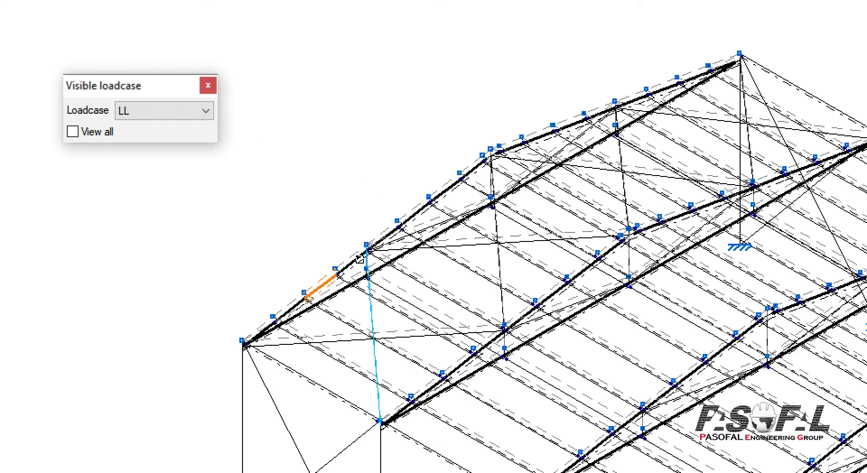
Select all top chord bars on the front slope of the far end truss, from ridge to eave, for loading.
left_click(387, 237)
left_click(419, 218)
left_click(443, 195)
left_click(477, 172)
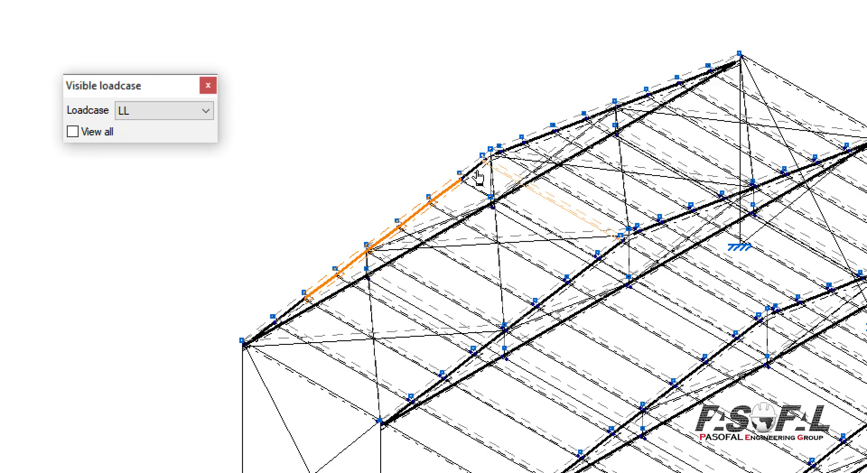
left_click(509, 180)
left_click(469, 169)
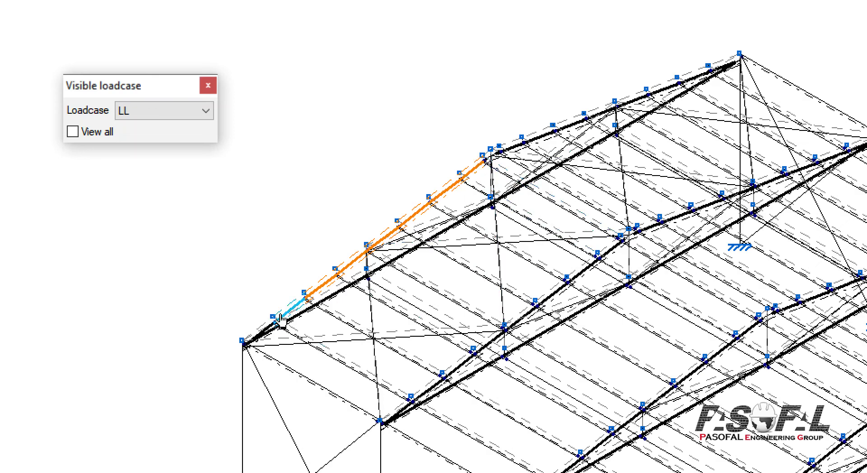
left_click(293, 312)
left_click(259, 330)
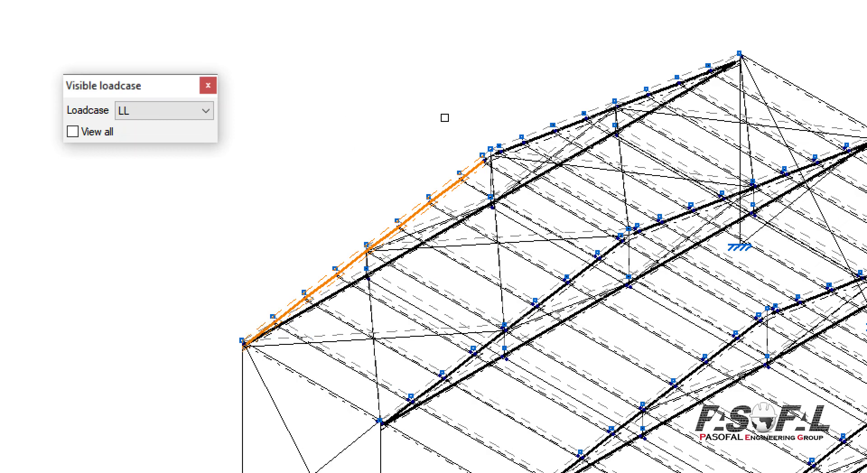
right_click(296, 83)
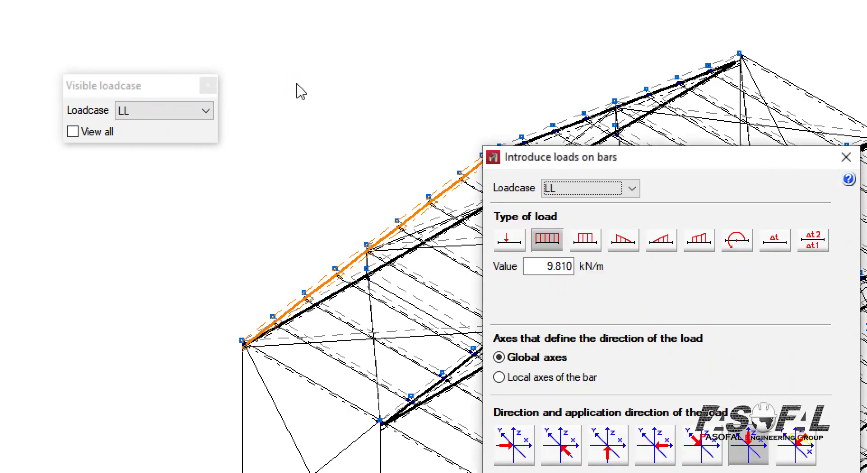
Preview the point load type and its distance setting with relative positioning on and off.
left_click_drag(682, 166, 684, 69)
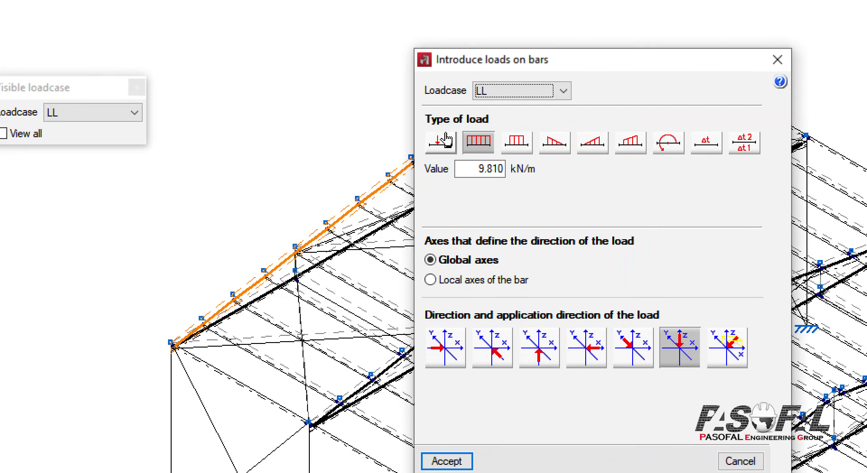
left_click(442, 145)
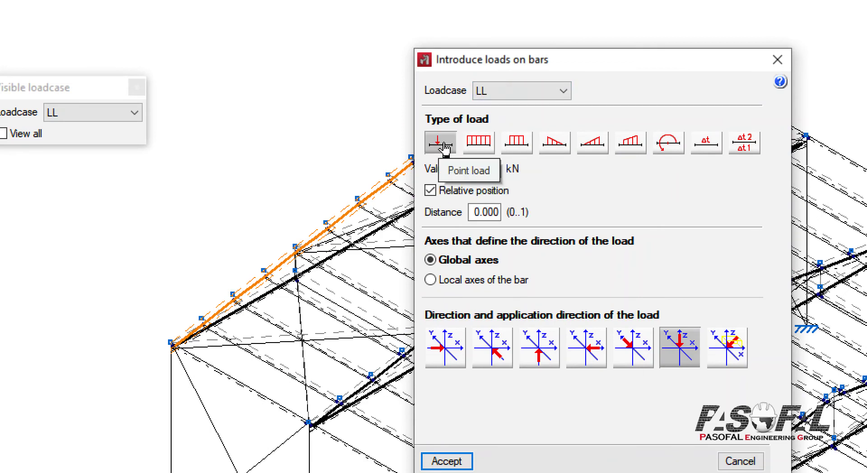
left_click(479, 212)
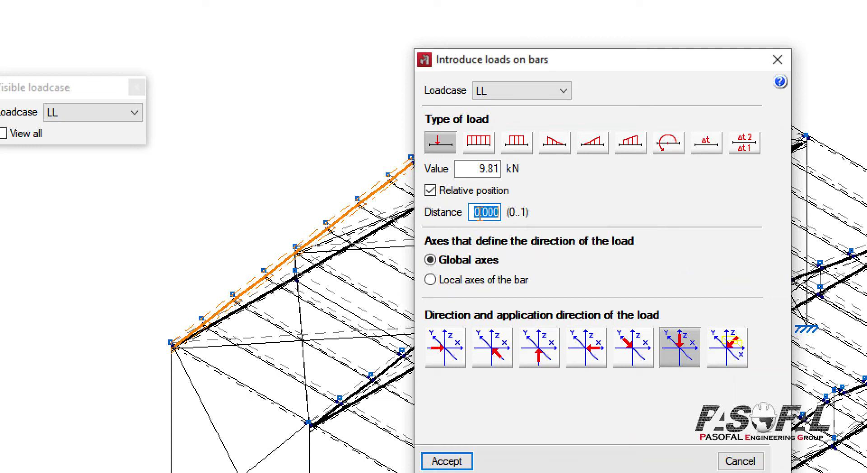
left_click(430, 192)
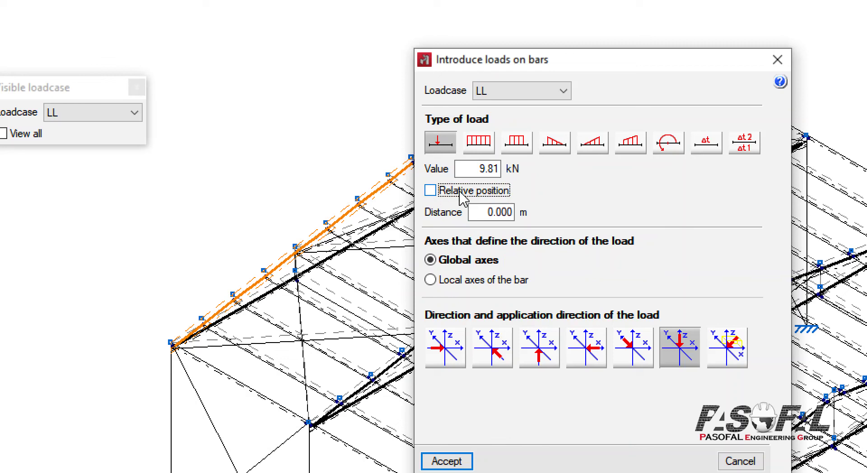
left_click_drag(479, 212, 519, 213)
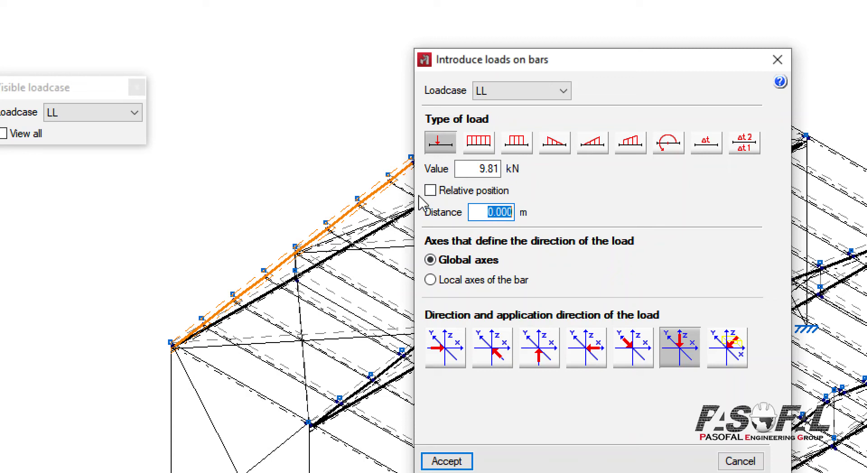
Look through the uniform, strip and temperature load types, including the two-value temperature gradient settings.
left_click(484, 153)
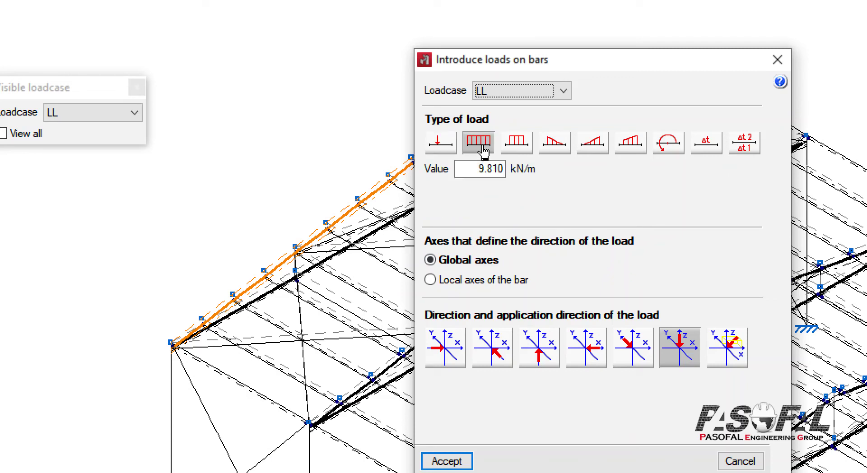
left_click(515, 149)
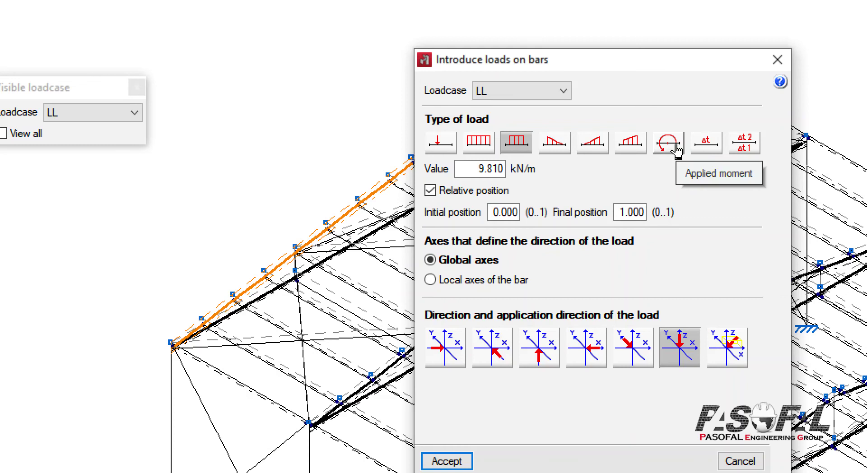
left_click(707, 144)
left_click(752, 147)
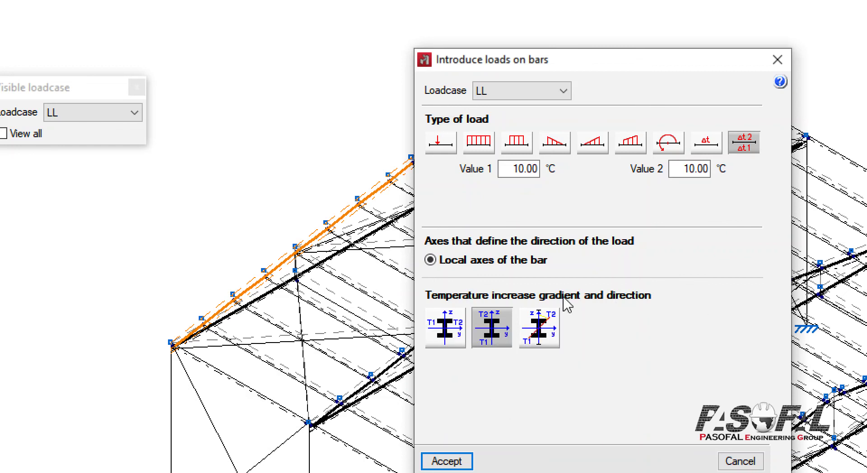
left_click(516, 168)
left_click_drag(516, 168, 546, 170)
left_click_drag(706, 169, 653, 142)
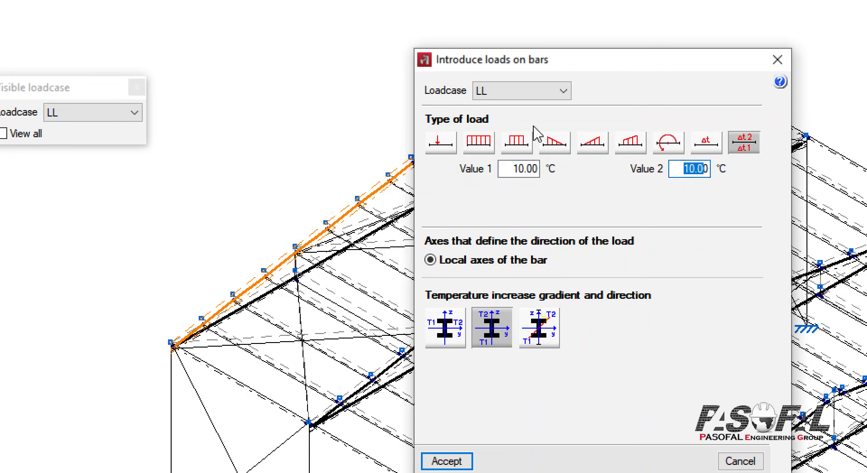
left_click_drag(603, 55, 597, 18)
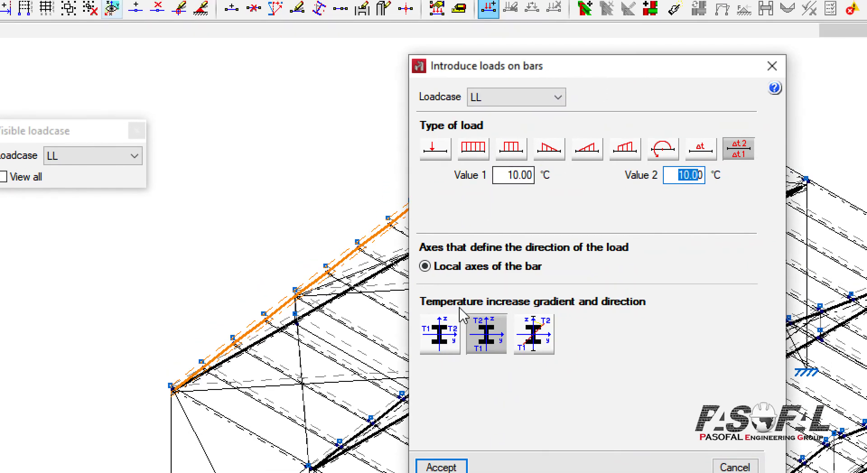
Choose the uniform load type for the selected top chord bars and set its value to 4 kN/m.
left_click(474, 154)
left_click_drag(479, 181, 519, 183)
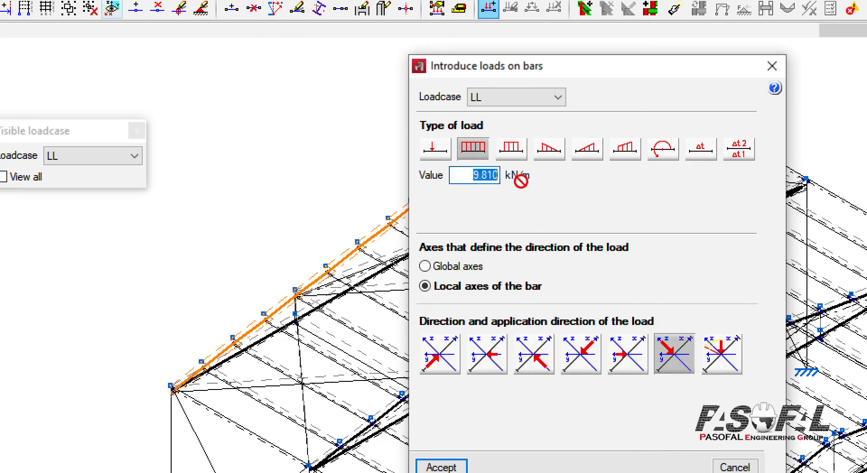
type("4")
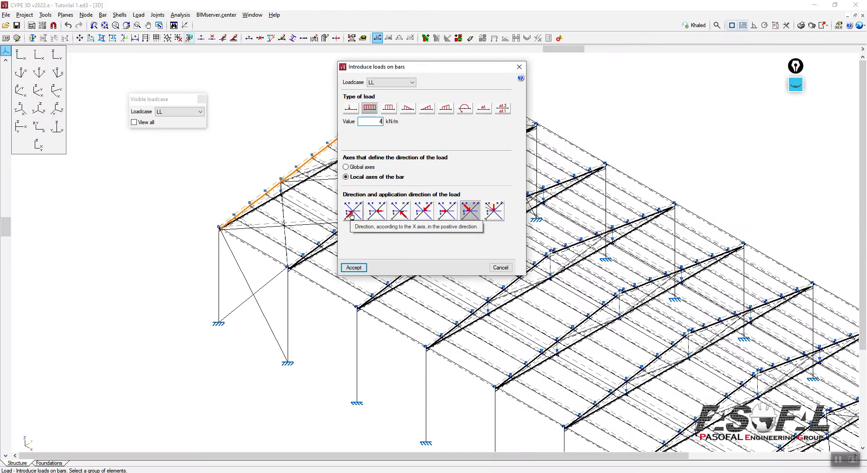
Outline the positive, negative and user-defined load direction options in blue, black and pink with the on-screen pen.
left_click(795, 86)
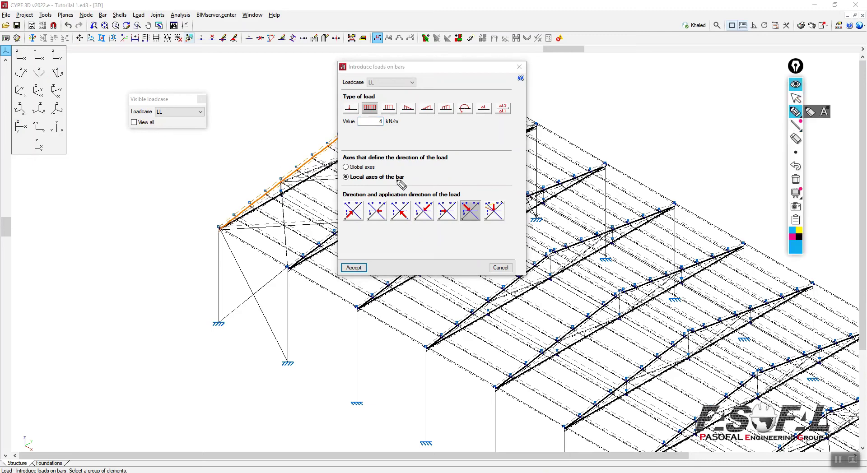
mouse_move(341, 199)
left_mouse_down()
mouse_move(409, 195)
mouse_move(411, 223)
mouse_move(353, 226)
mouse_move(341, 199)
left_mouse_up()
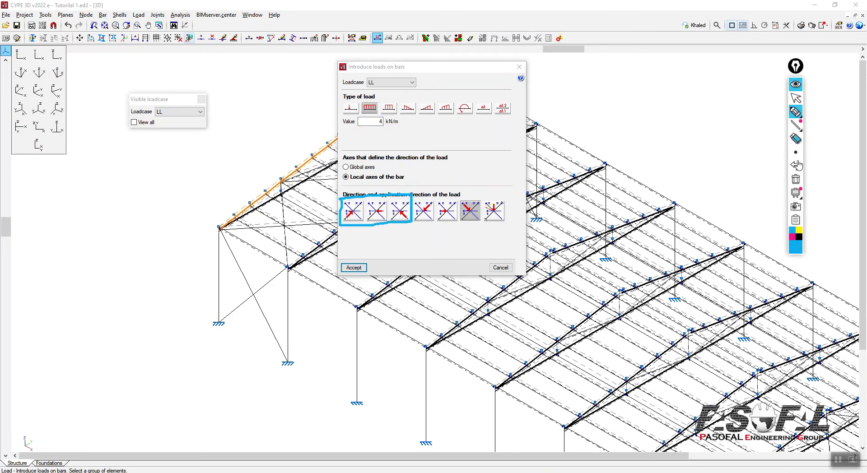
left_click(799, 238)
mouse_move(412, 197)
left_mouse_down()
mouse_move(443, 196)
mouse_move(480, 218)
mouse_move(416, 227)
mouse_move(411, 199)
left_mouse_up()
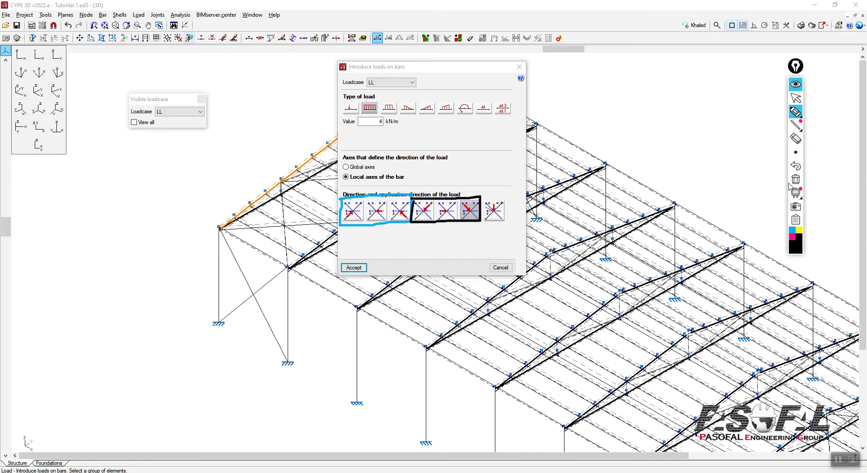
left_click(793, 238)
mouse_move(508, 202)
left_mouse_down()
mouse_move(495, 226)
mouse_move(487, 202)
mouse_move(509, 203)
left_mouse_up()
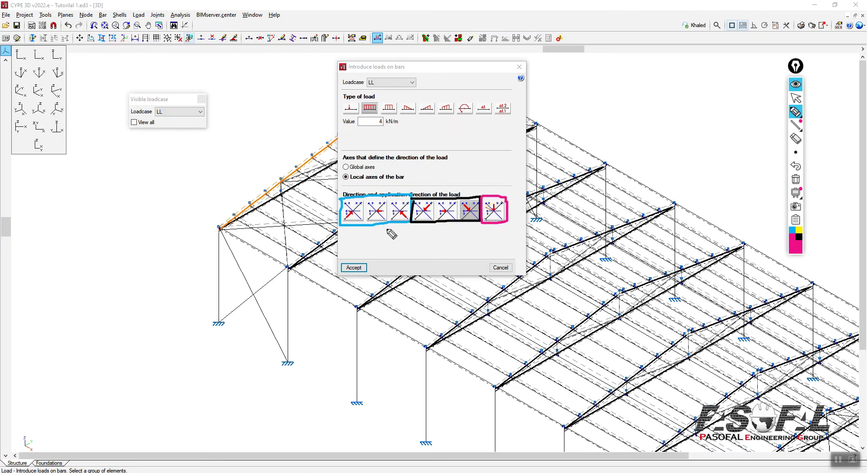
Label the load direction options X, Y, Z and -X, -Y, -Z with the pen, and add check marks.
left_click(793, 233)
mouse_move(359, 234)
left_mouse_down()
mouse_move(361, 241)
mouse_move(371, 228)
mouse_move(361, 233)
left_mouse_up()
mouse_move(348, 181)
left_mouse_down()
mouse_move(352, 192)
mouse_move(357, 181)
left_mouse_up()
mouse_move(373, 186)
left_mouse_down()
mouse_move(383, 180)
mouse_move(404, 193)
left_mouse_up()
left_click(799, 237)
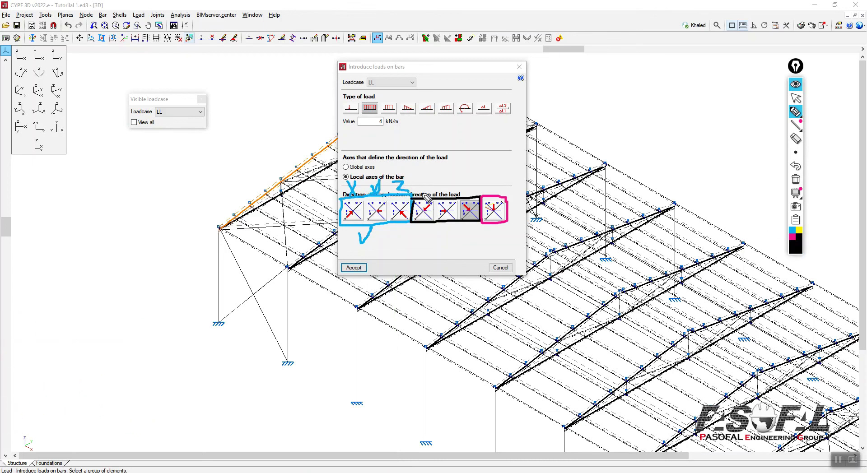
left_click_drag(414, 187, 475, 190)
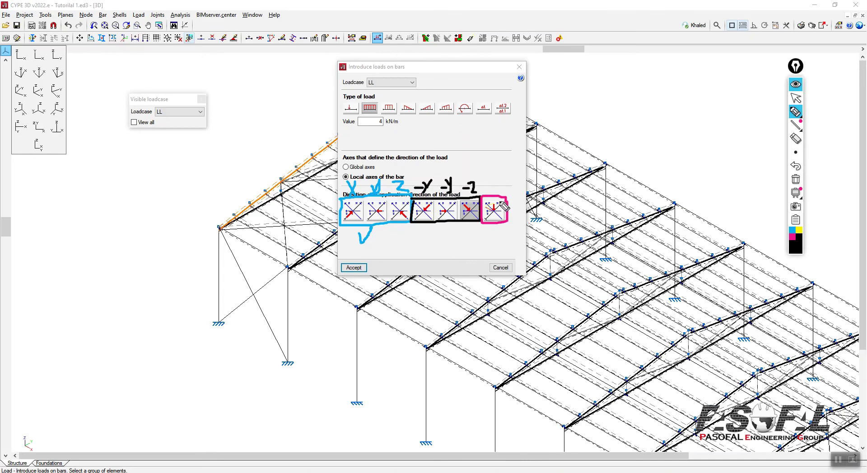
left_click_drag(494, 185, 509, 176)
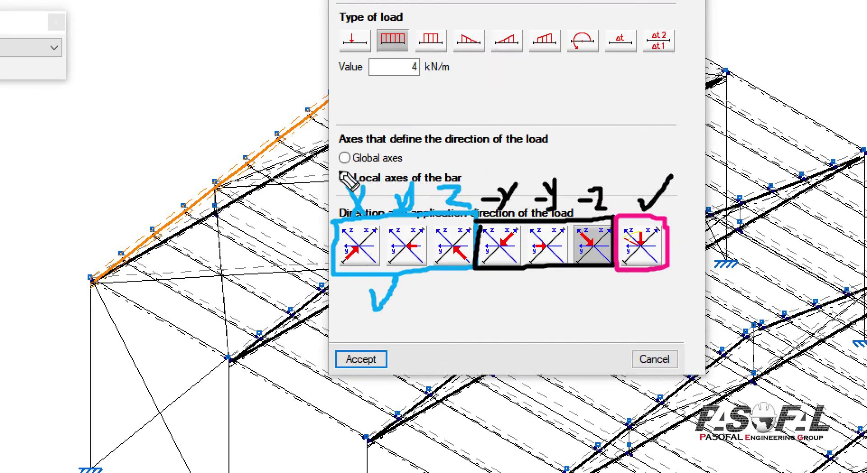
Outline the two axis options with the pen, switch the load direction to Global axes, and clear the annotations.
mouse_move(342, 171)
left_mouse_down()
mouse_move(462, 170)
mouse_move(421, 189)
mouse_move(344, 190)
mouse_move(340, 174)
left_mouse_up()
mouse_move(337, 146)
left_mouse_down()
mouse_move(425, 162)
mouse_move(362, 166)
mouse_move(338, 149)
left_mouse_up()
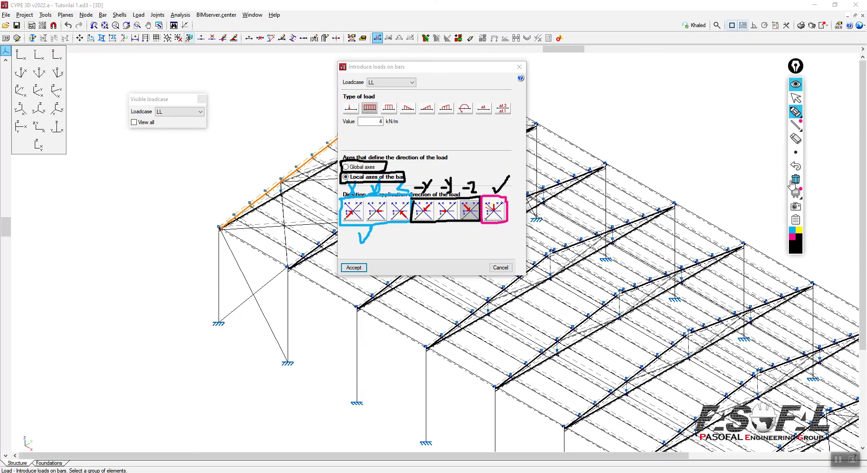
left_click(796, 98)
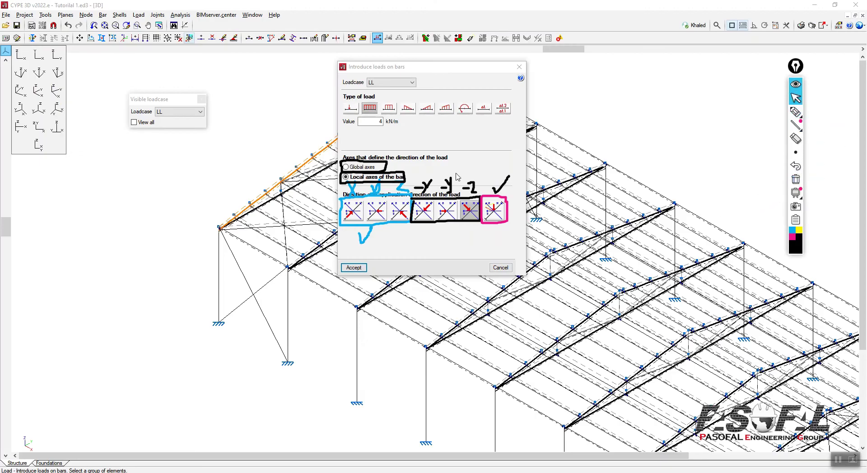
left_click(346, 167)
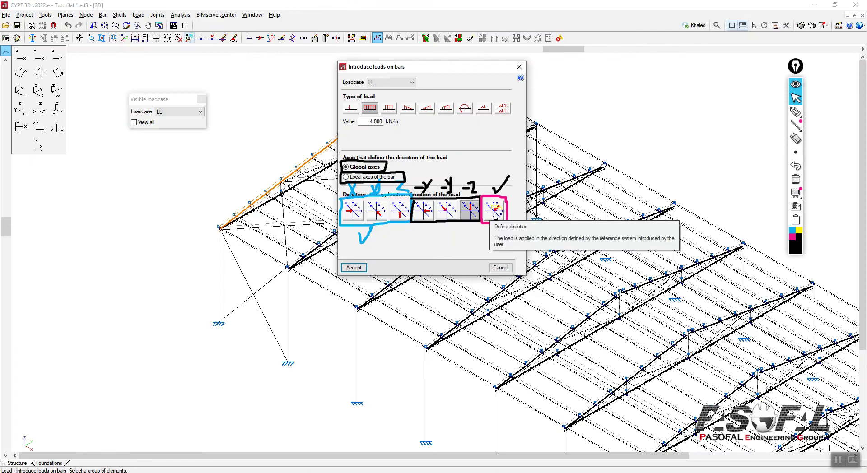
left_click(796, 179)
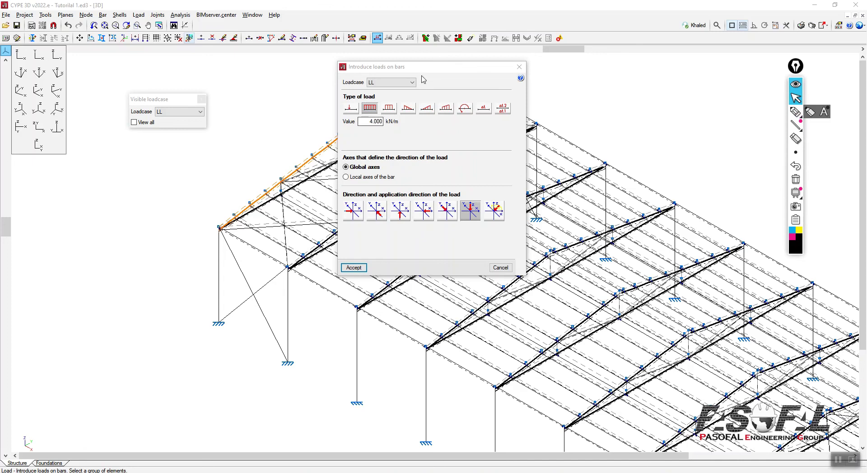
Mark the negative Z direction and Global axes with the pen, and sketch vertical load arrows on the selected chord.
left_click(796, 112)
mouse_move(459, 199)
left_mouse_down()
mouse_move(474, 198)
mouse_move(483, 220)
mouse_move(465, 226)
mouse_move(464, 188)
left_mouse_up()
left_click_drag(469, 182, 479, 188)
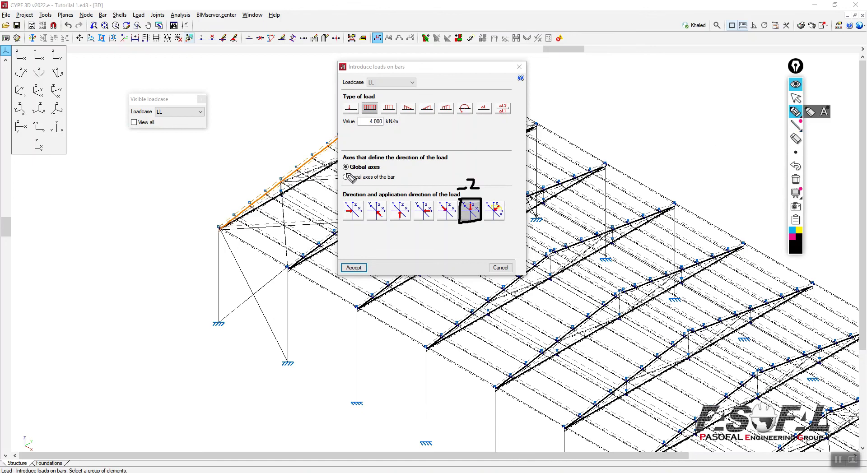
left_click_drag(343, 171, 378, 170)
left_click_drag(302, 143, 295, 176)
mouse_move(284, 145)
left_mouse_down()
mouse_move(286, 176)
mouse_move(289, 170)
left_mouse_up()
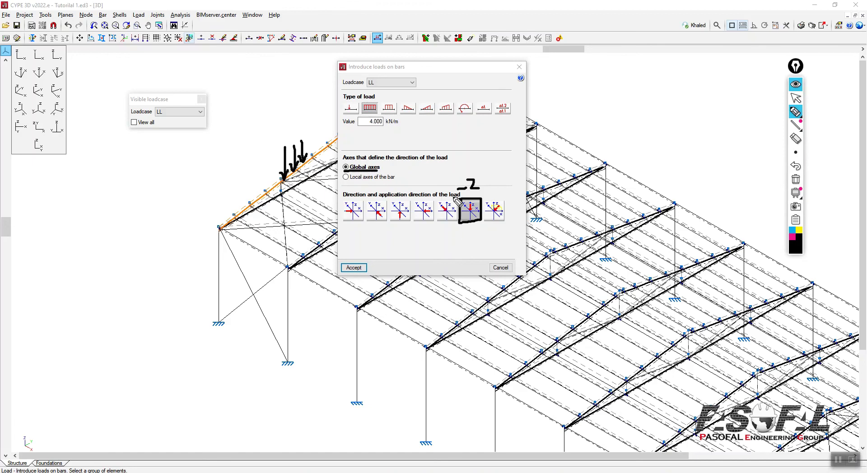
left_click(796, 98)
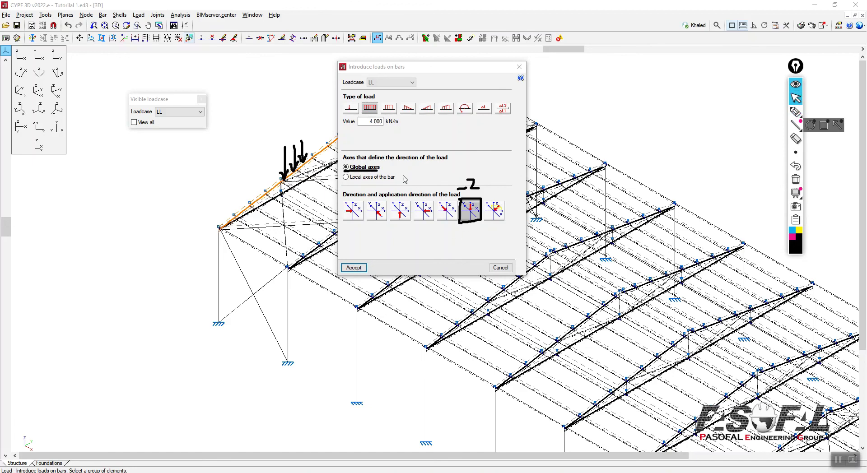
Switch to local bar axes in negative Z, sketch blue arrows perpendicular to the chord, and clear all drawings.
left_click(346, 178)
left_click(473, 214)
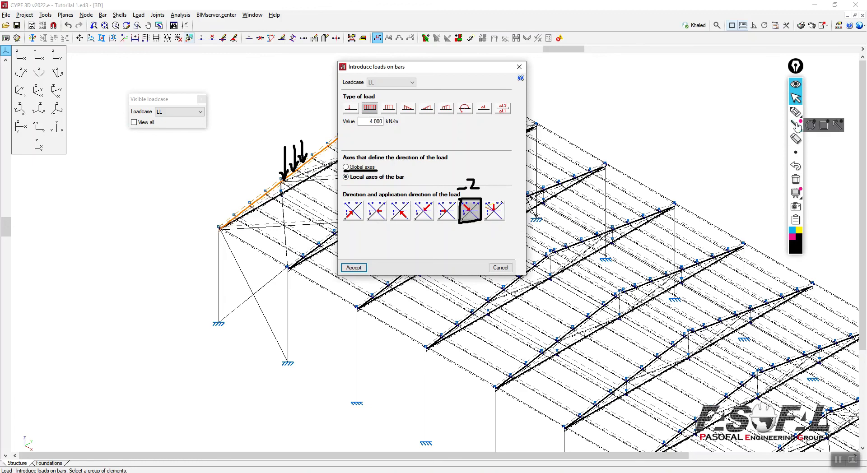
left_click(797, 112)
left_click(794, 230)
mouse_move(270, 164)
left_mouse_down()
mouse_move(283, 174)
mouse_move(271, 176)
mouse_move(281, 185)
mouse_move(256, 202)
left_mouse_up()
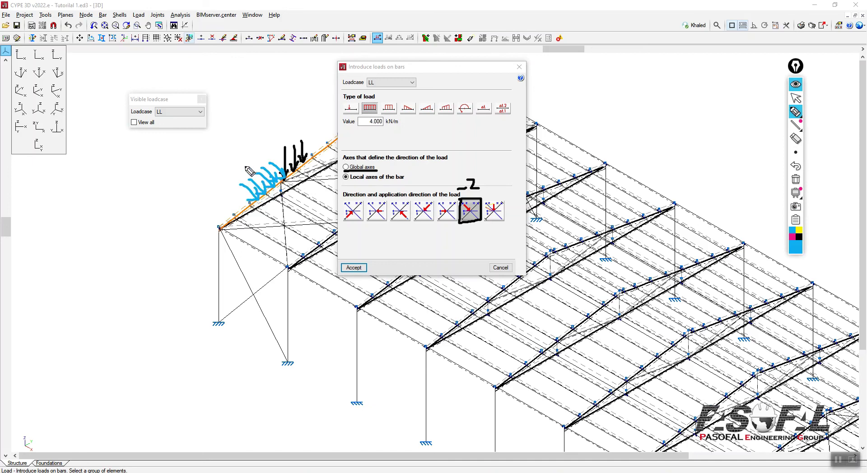
left_click_drag(249, 169, 261, 143)
left_click(796, 179)
Apply the 4 kN/m uniform load to the chord along negative Z of the global axes, and undo it.
left_click(796, 98)
left_click(372, 168)
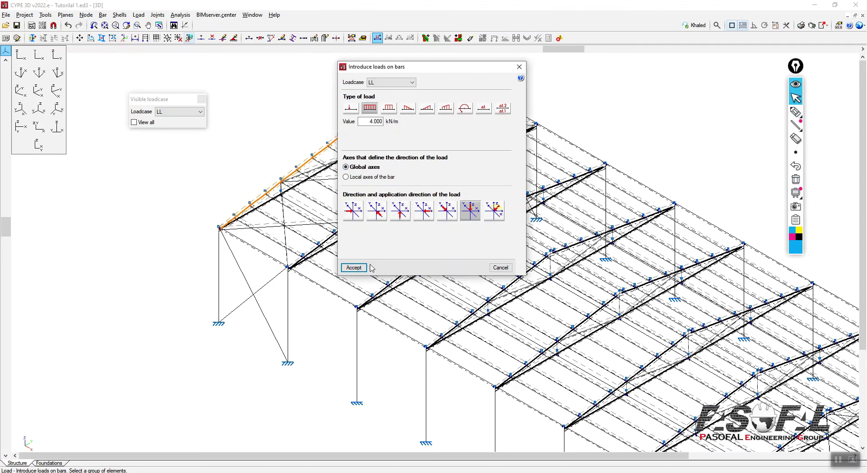
left_click(356, 268)
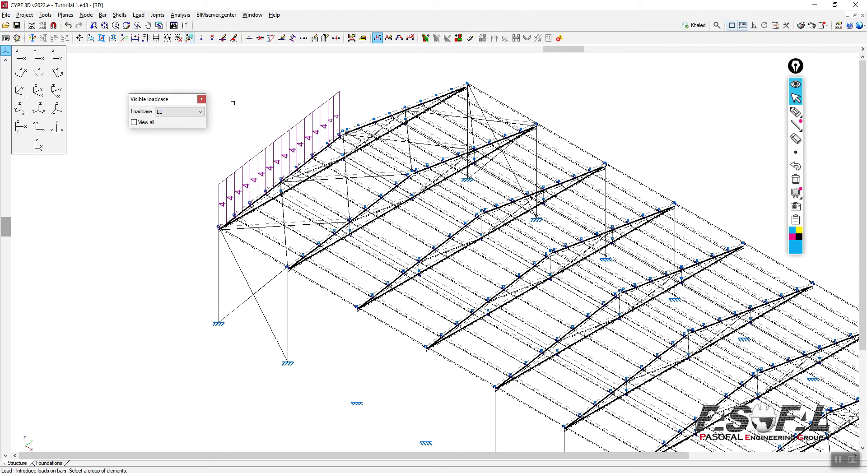
key("ctrl+z")
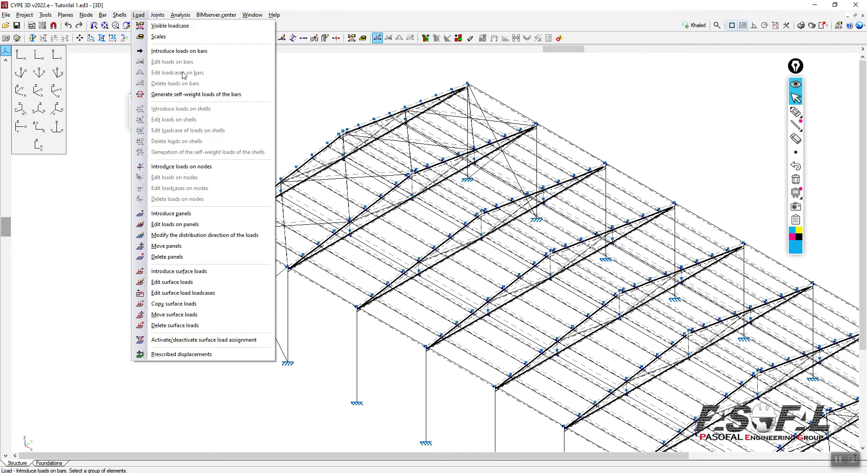
Select adjoining top chord bars midway up the front slope of the end truss for a new LL load.
left_click(170, 26)
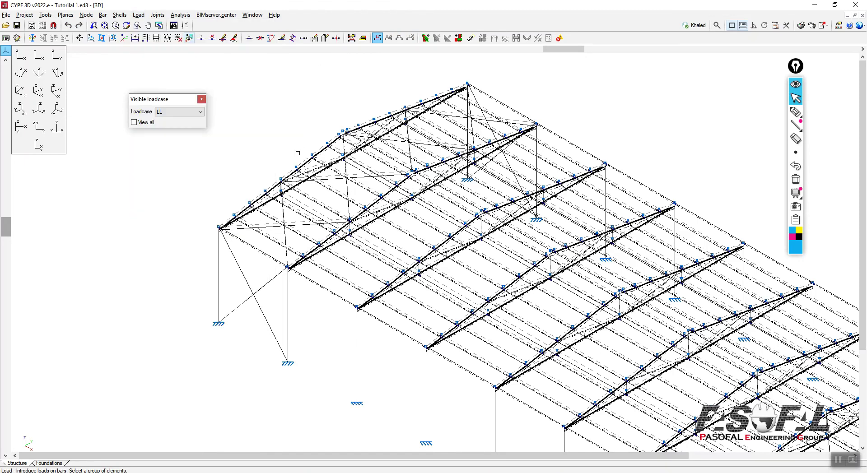
scroll(264, 203, "up", 2)
left_click(277, 183)
left_click(298, 167)
left_click(317, 153)
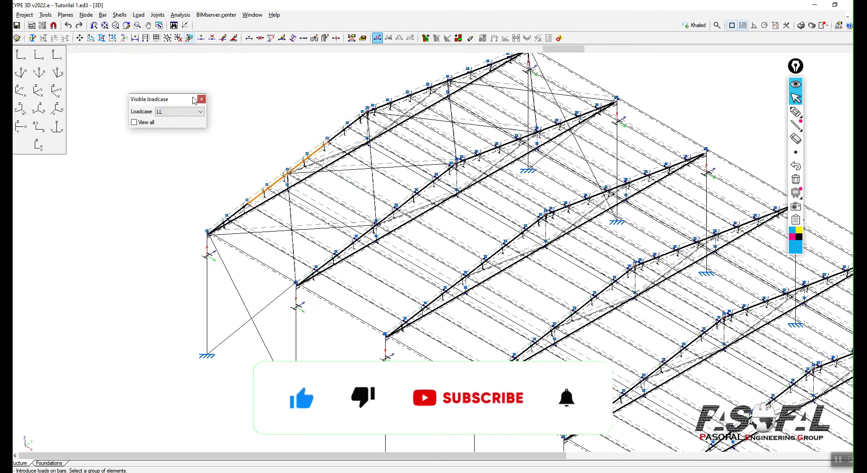
left_click_drag(197, 101, 171, 104)
Apply a 9.81 kN/m uniform load to the selected bars along negative Z of their local axes, and undo it.
right_click(388, 149)
left_click_drag(388, 135, 505, 108)
left_click(464, 218)
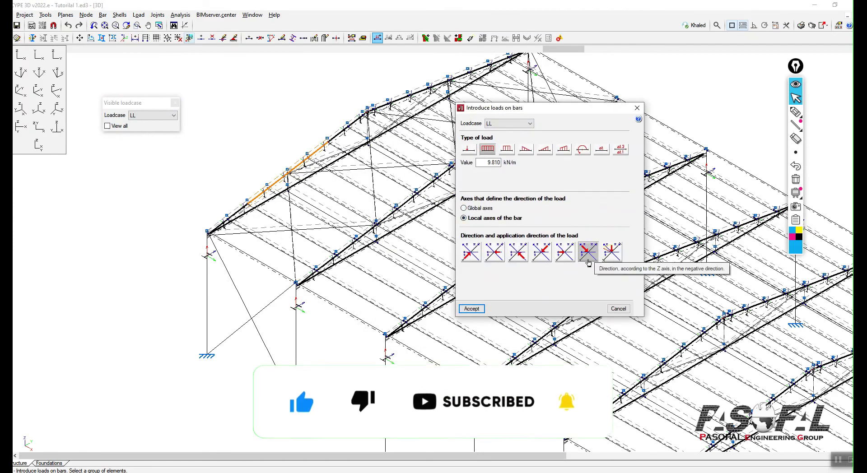
left_click(471, 309)
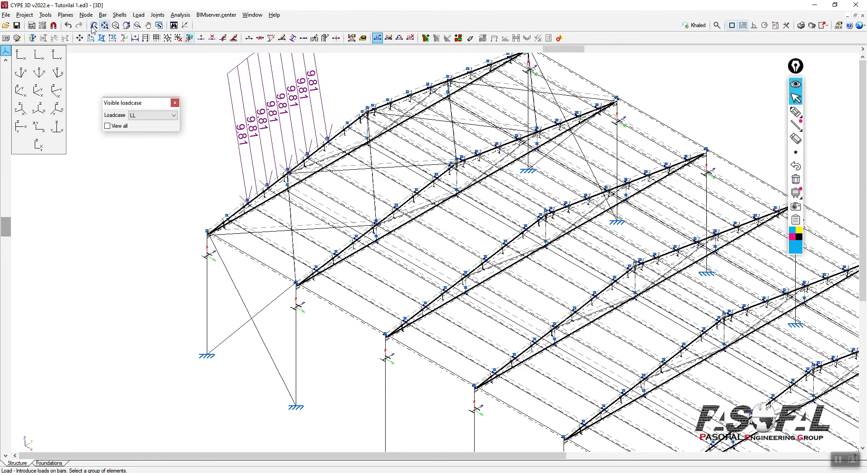
left_click(67, 25)
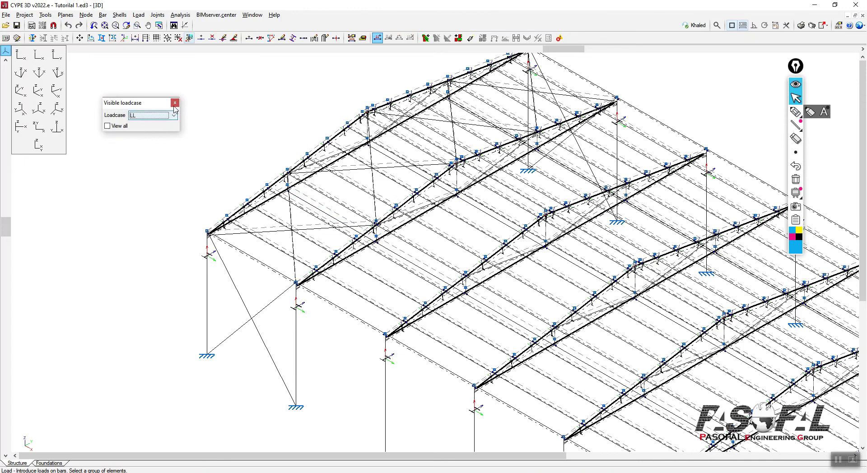
Start introducing loads on nodes, pick the front eave nodes of the first two trusses, and keep LL as the visible loadcase.
left_click(140, 16)
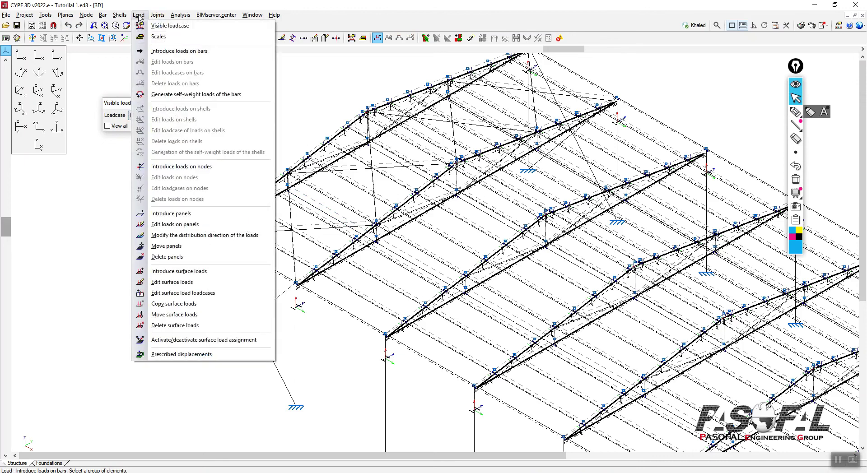
left_click(193, 168)
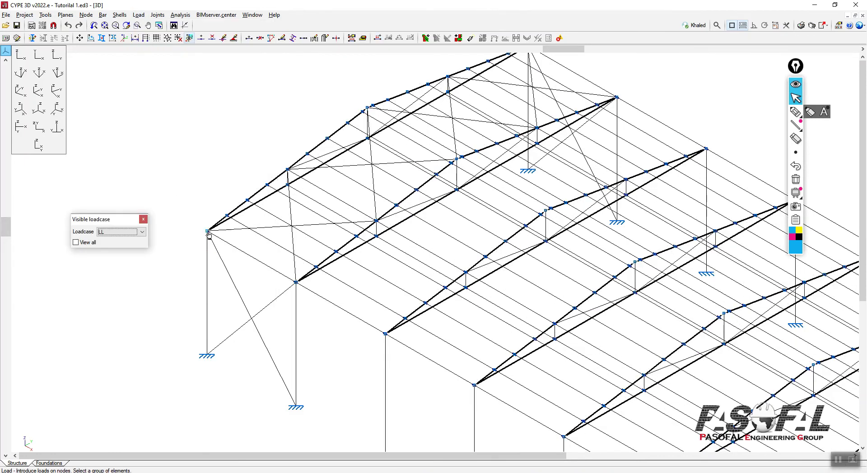
left_click(207, 231)
left_click(296, 282)
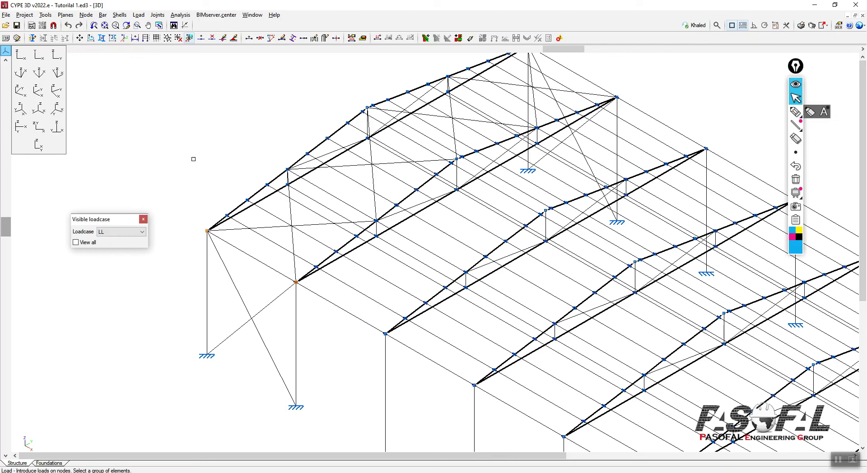
left_click(141, 232)
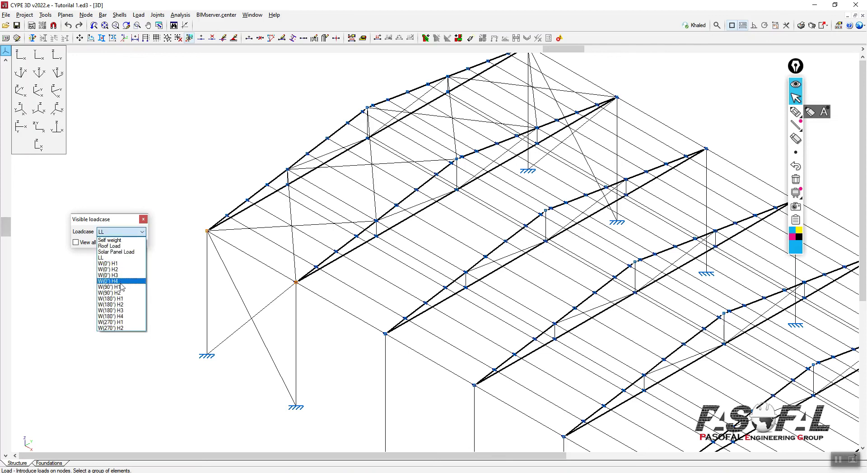
left_click(114, 259)
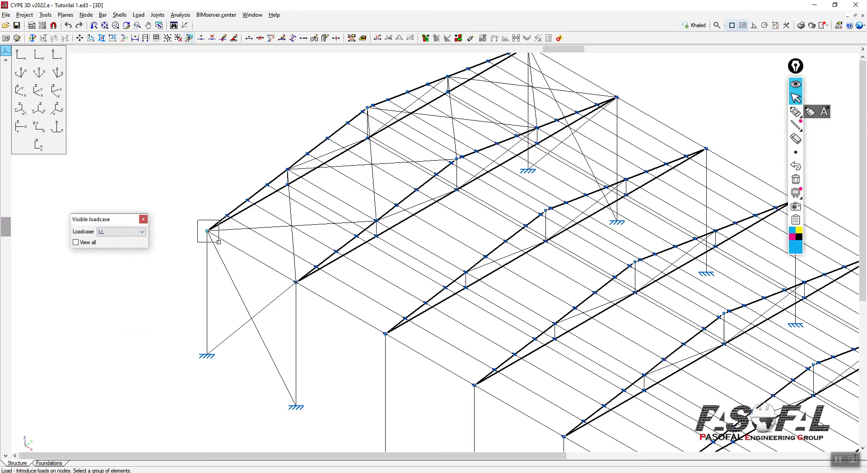
Outline the positive, negative and user-defined direction options for the nodal load with the pen, and erase the marks.
left_click_drag(399, 184, 252, 121)
left_click(796, 111)
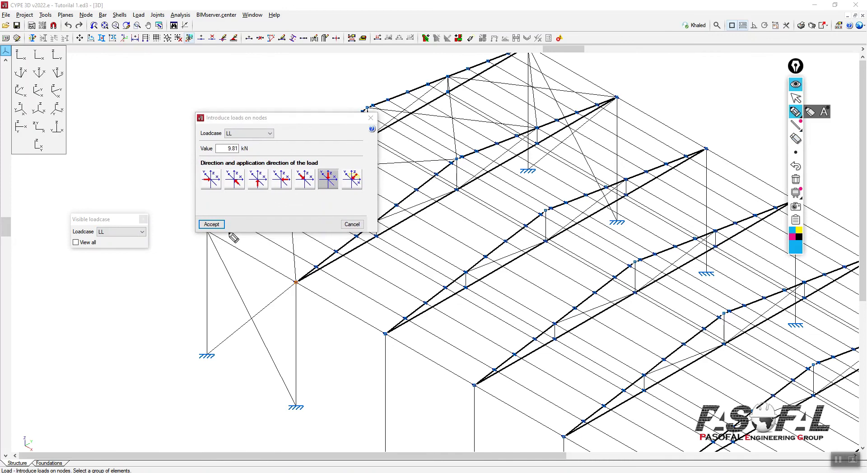
mouse_move(198, 168)
left_mouse_down()
mouse_move(262, 168)
mouse_move(270, 182)
mouse_move(205, 194)
mouse_move(200, 170)
left_mouse_up()
mouse_move(271, 168)
left_mouse_down()
mouse_move(316, 166)
mouse_move(340, 190)
mouse_move(271, 190)
left_mouse_up()
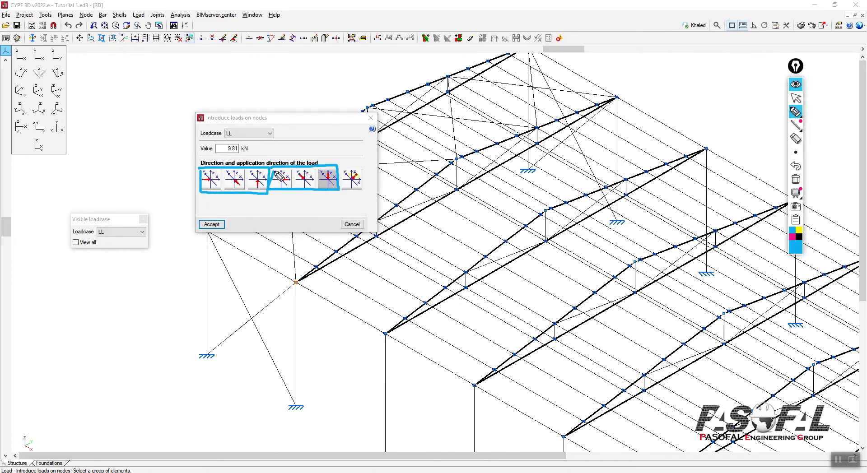
mouse_move(355, 163)
left_mouse_down()
mouse_move(343, 177)
mouse_move(351, 164)
left_mouse_up()
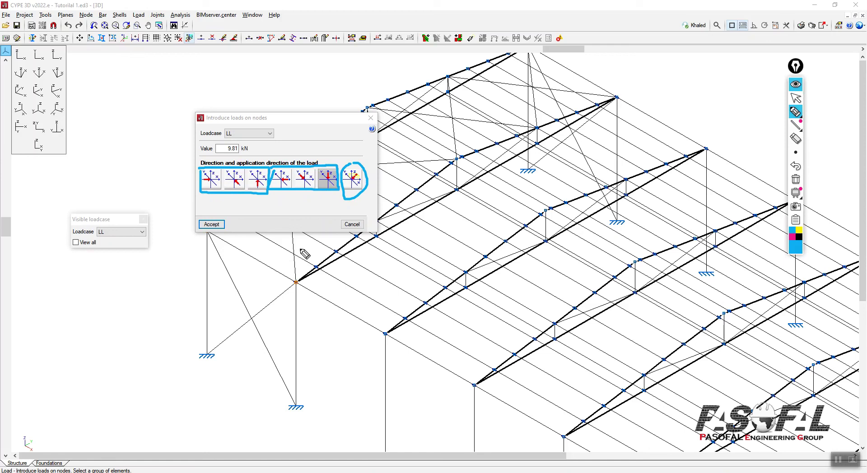
left_click(796, 179)
Mark the global Y axis and the matching positive Y direction option for the nodal load with the pen, and erase the marks.
left_click(796, 98)
left_click_drag(289, 119, 420, 101)
left_click(460, 162)
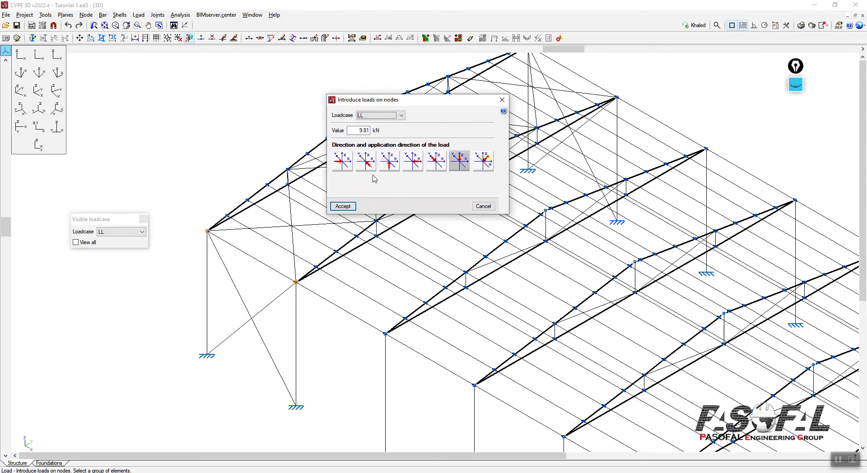
left_click(797, 85)
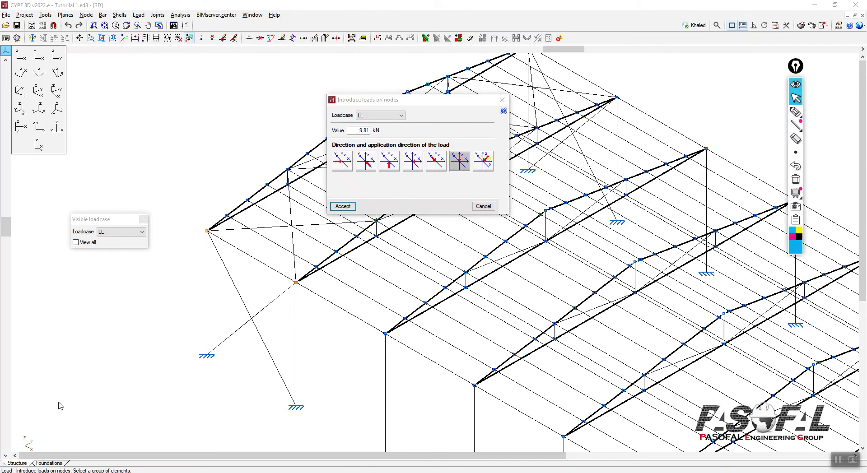
left_click(796, 111)
mouse_move(52, 412)
left_mouse_down()
mouse_move(31, 465)
mouse_move(25, 425)
mouse_move(97, 418)
mouse_move(111, 393)
mouse_move(101, 426)
left_mouse_up()
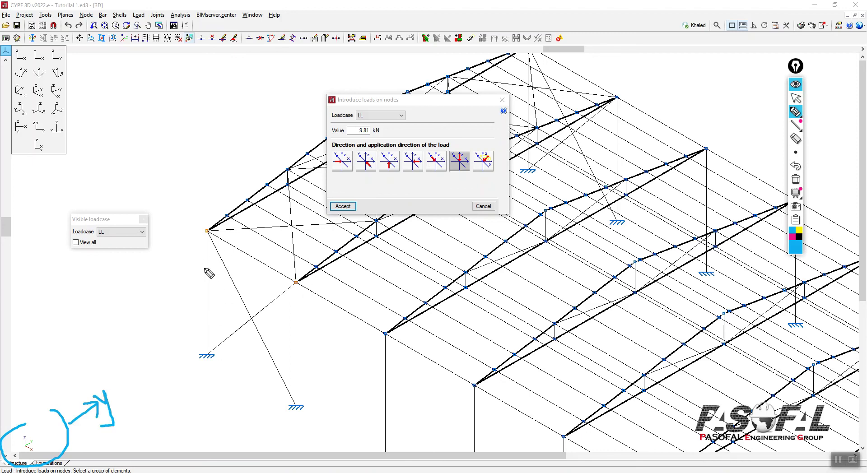
mouse_move(379, 150)
left_mouse_down()
mouse_move(362, 176)
mouse_move(354, 147)
mouse_move(378, 146)
mouse_move(344, 183)
mouse_move(384, 145)
mouse_move(400, 144)
left_mouse_up()
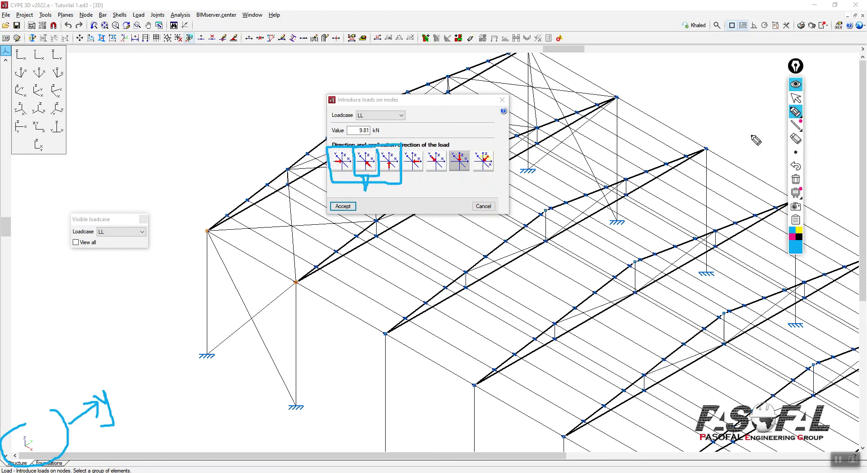
left_click(796, 180)
Apply a 9.81 kN LL load along positive Y to the two selected front eave nodes, and undo it.
left_click(796, 98)
left_click(365, 164)
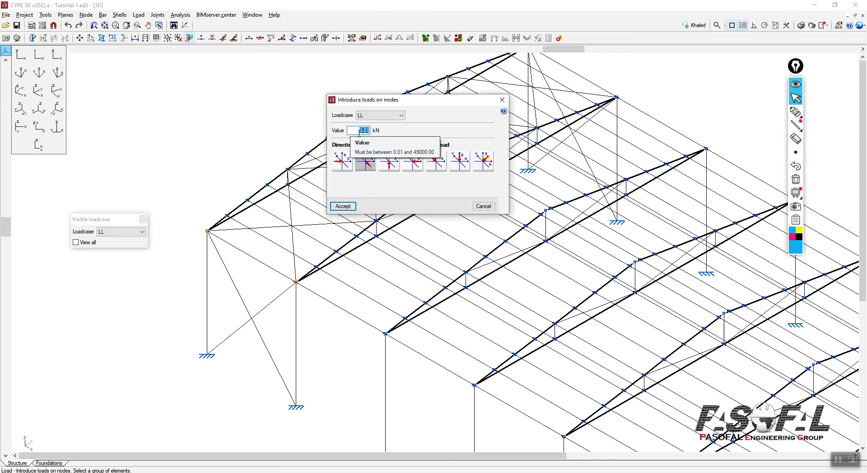
left_click(345, 207)
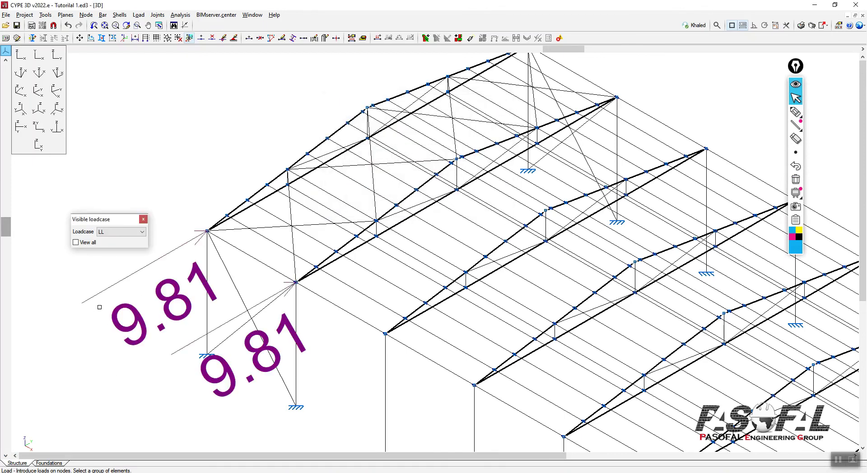
scroll(198, 243, "up", 3)
scroll(207, 209, "down", 3)
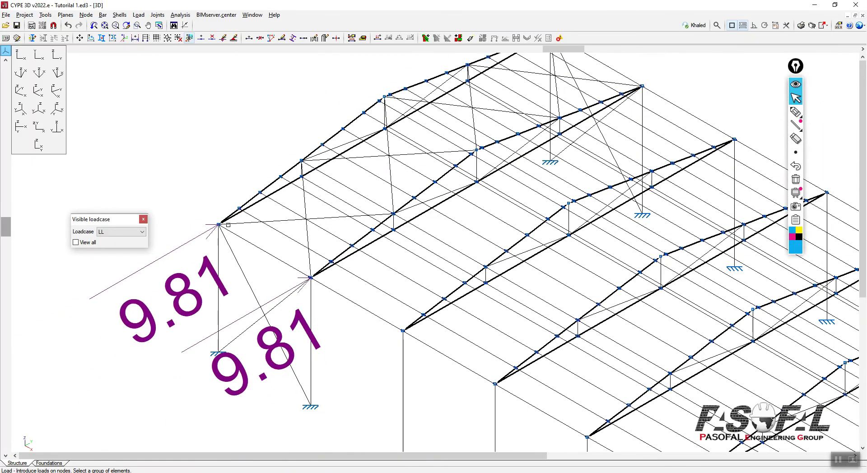
left_click(69, 25)
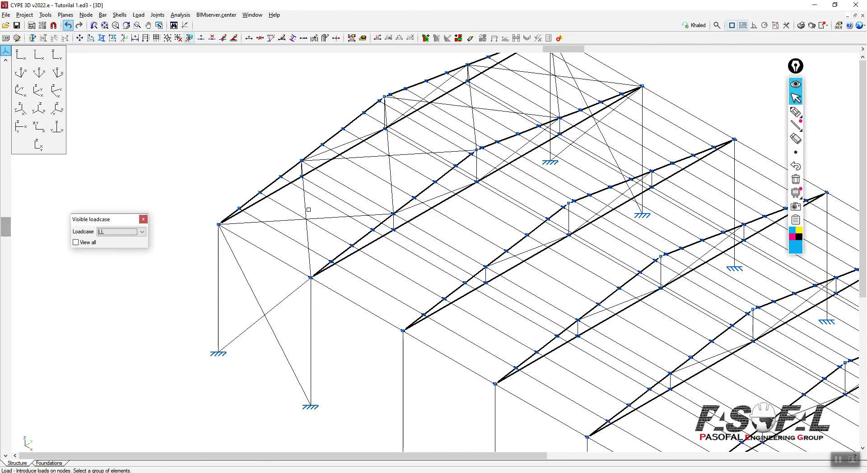
left_click_drag(121, 223, 174, 162)
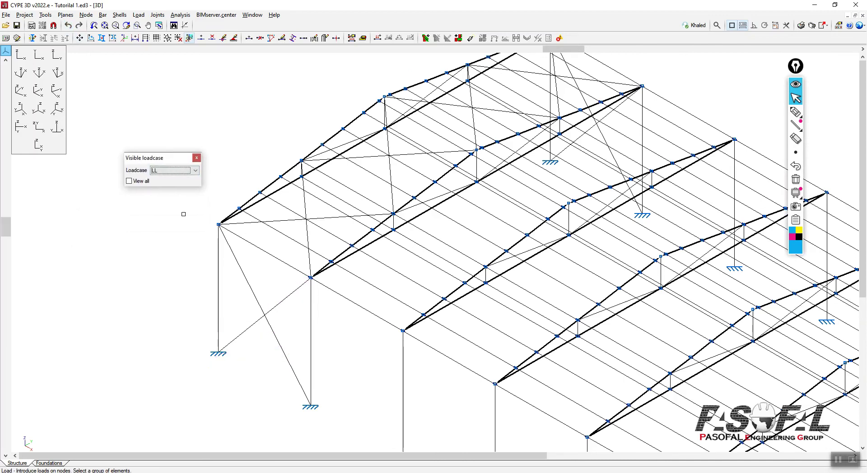
scroll(253, 214, "down", 6)
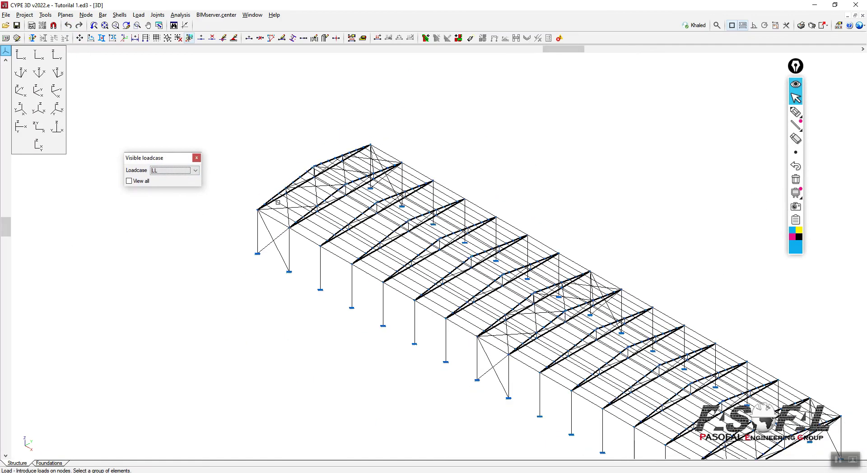
scroll(328, 163, "down", 1)
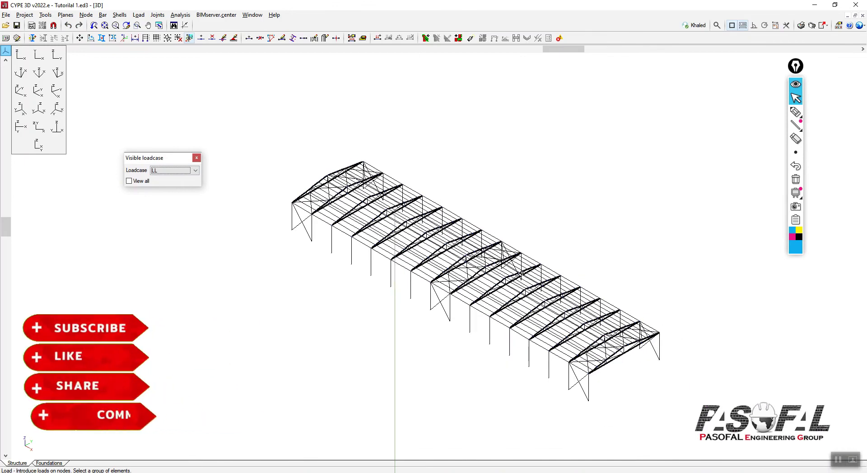
scroll(622, 392, "up", 1)
scroll(622, 392, "down", 1)
scroll(621, 393, "up", 1)
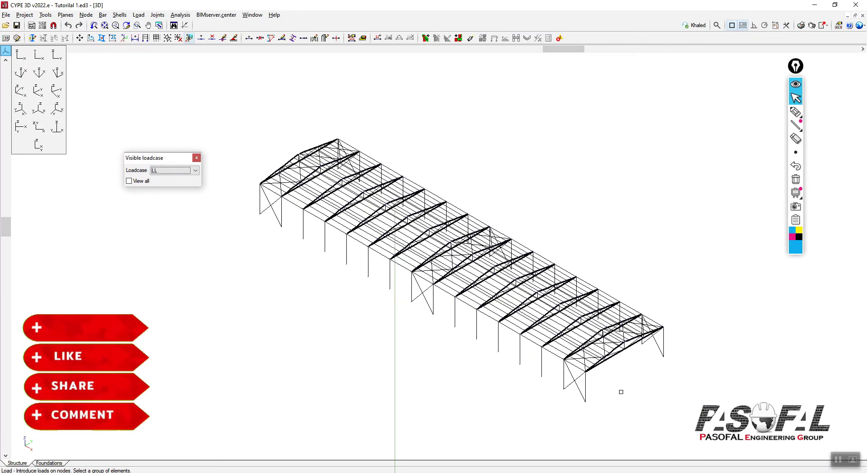